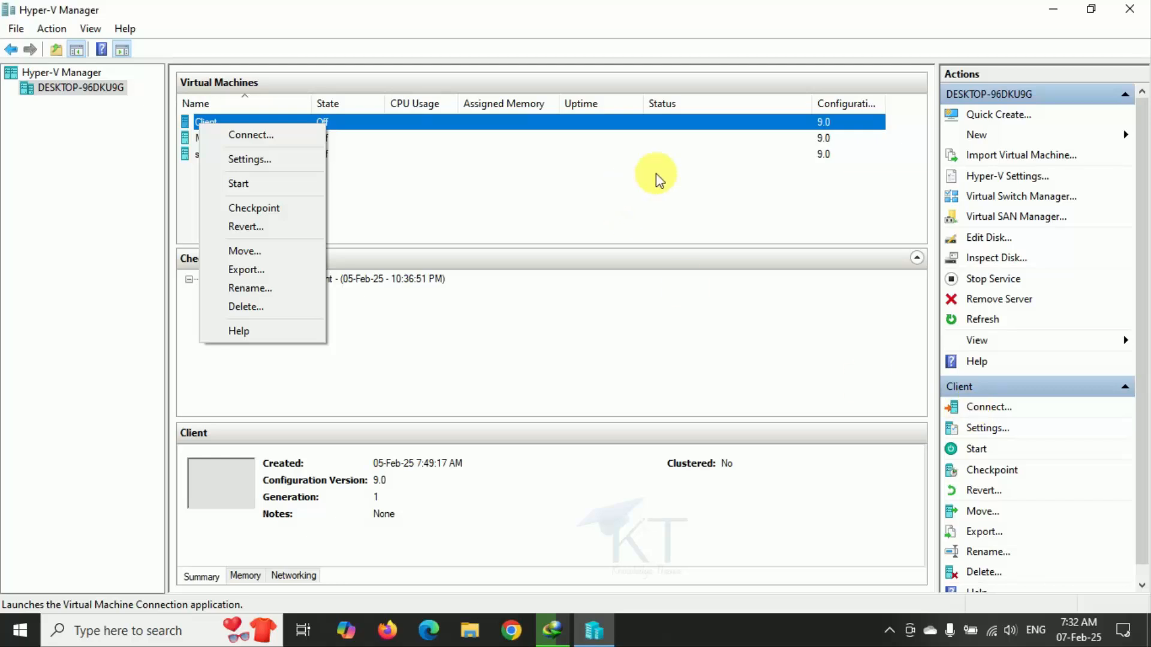
# Start the Client virtual machine, continuing from its last state instead of reverting to the automatic checkpoint.
pyautogui.click(345, 129)
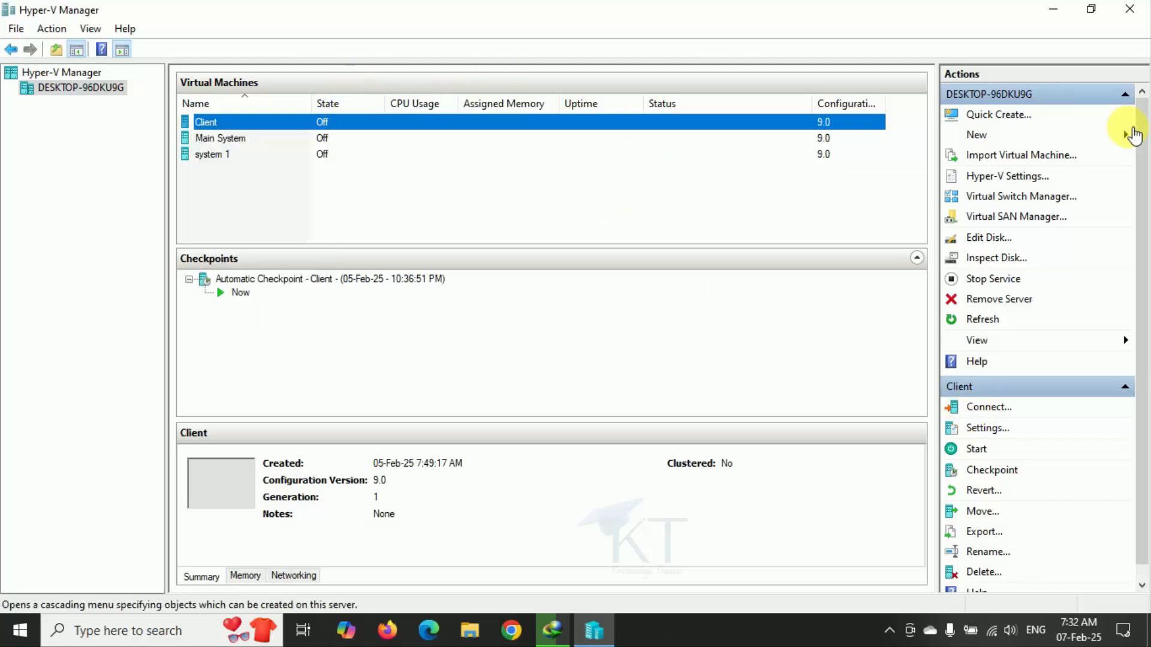
pyautogui.click(972, 461)
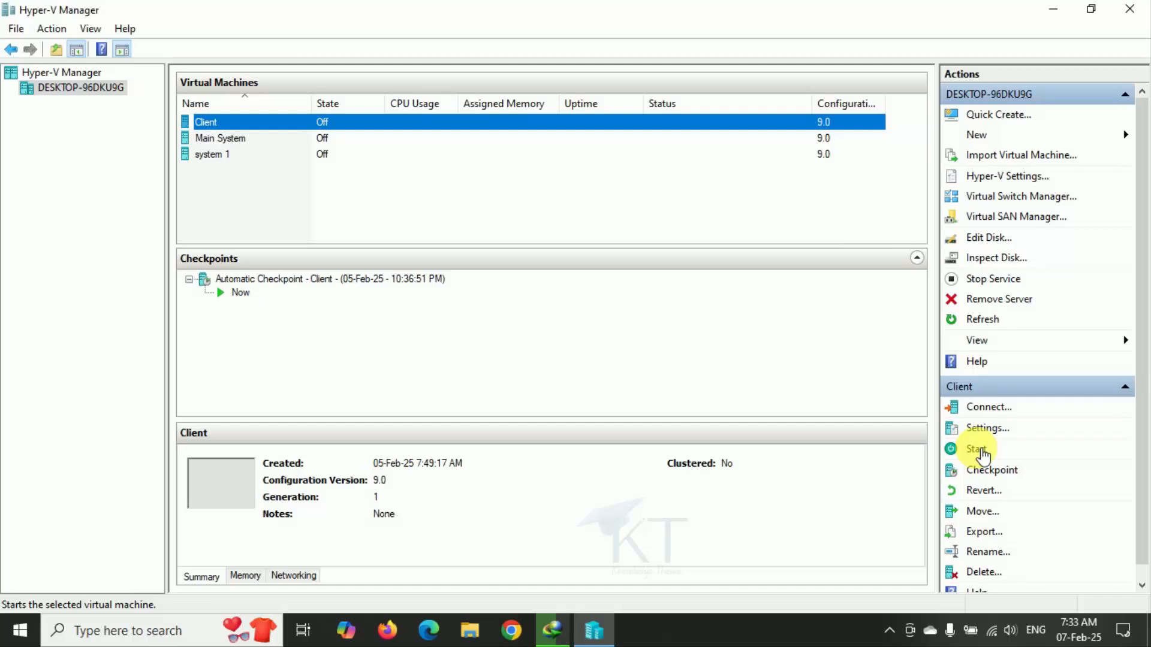
pyautogui.click(982, 455)
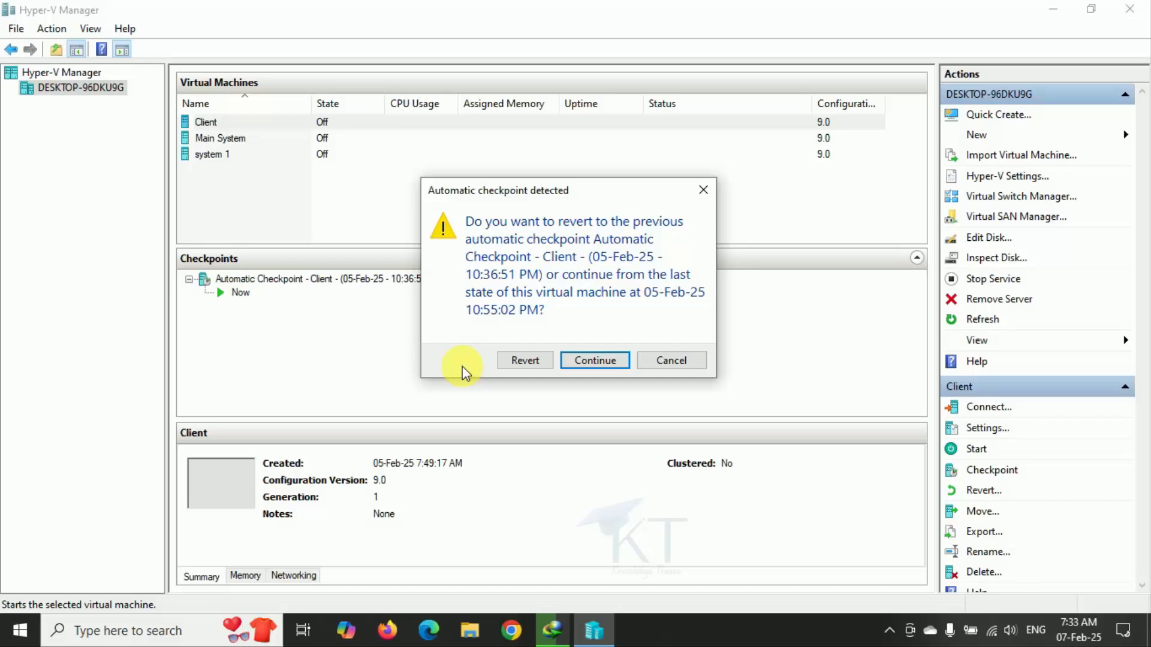
pyautogui.click(589, 360)
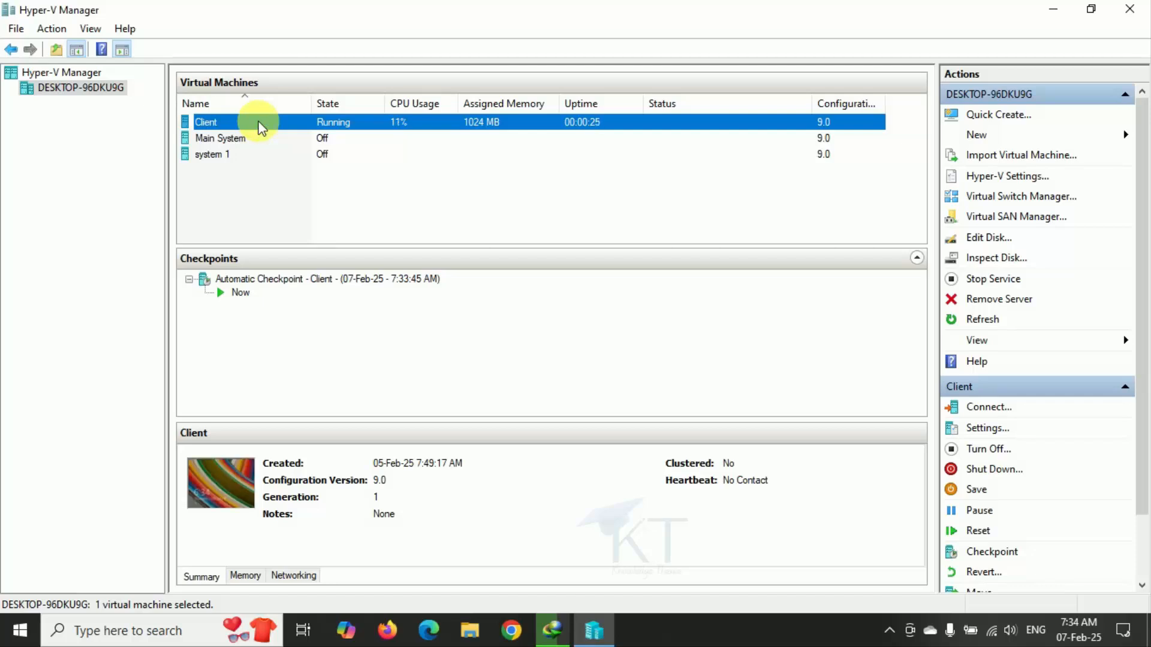
# Connect to the running Client virtual machine and show its session in full screen.
pyautogui.doubleClick(260, 123)
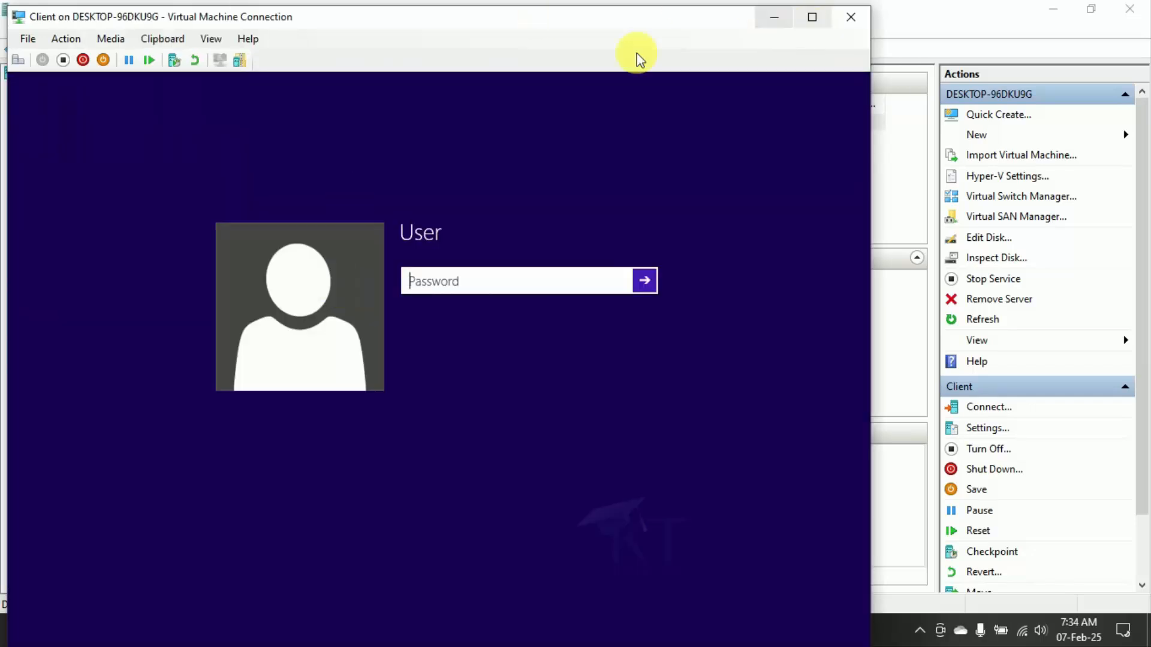
pyautogui.click(812, 33)
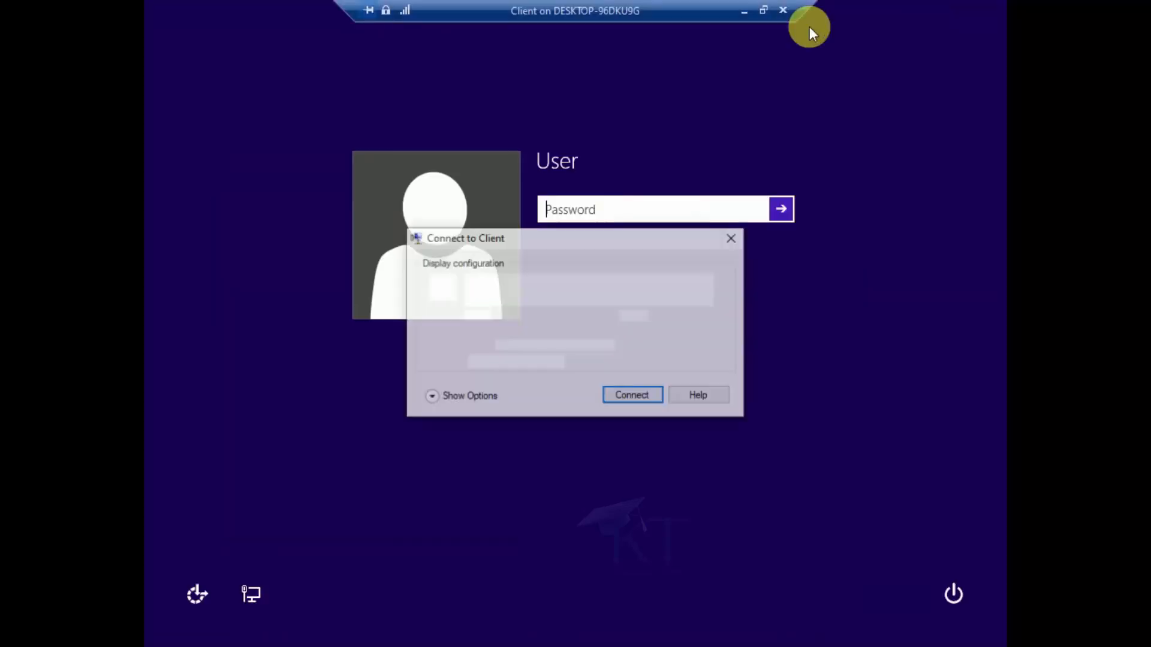
pyautogui.click(635, 395)
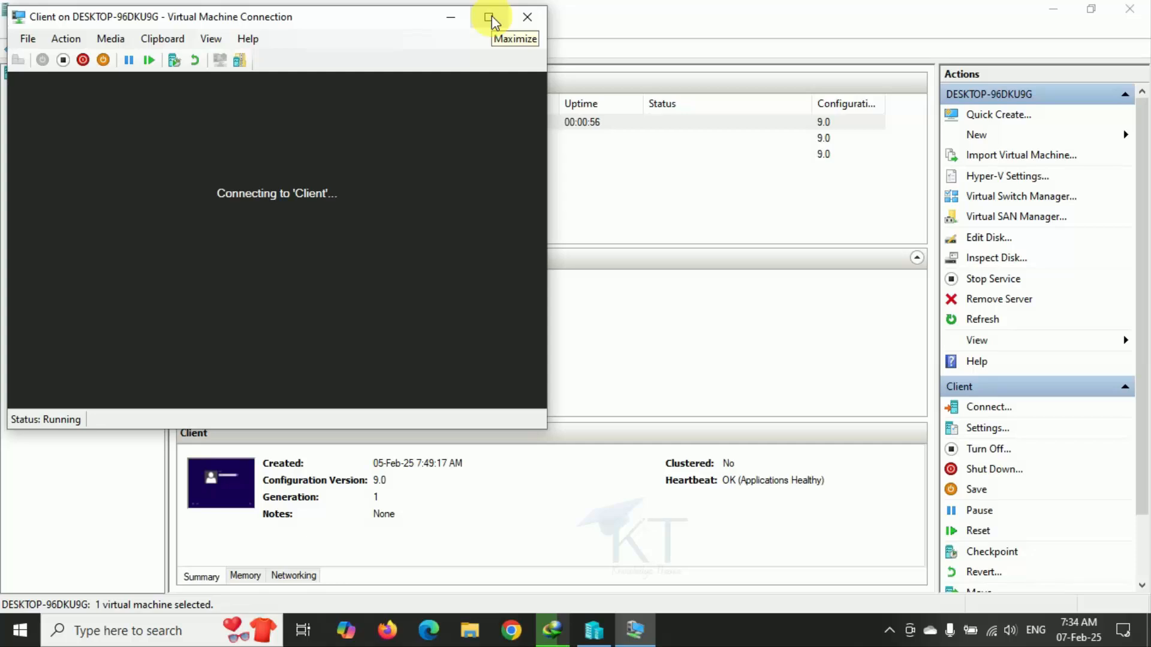
pyautogui.click(491, 18)
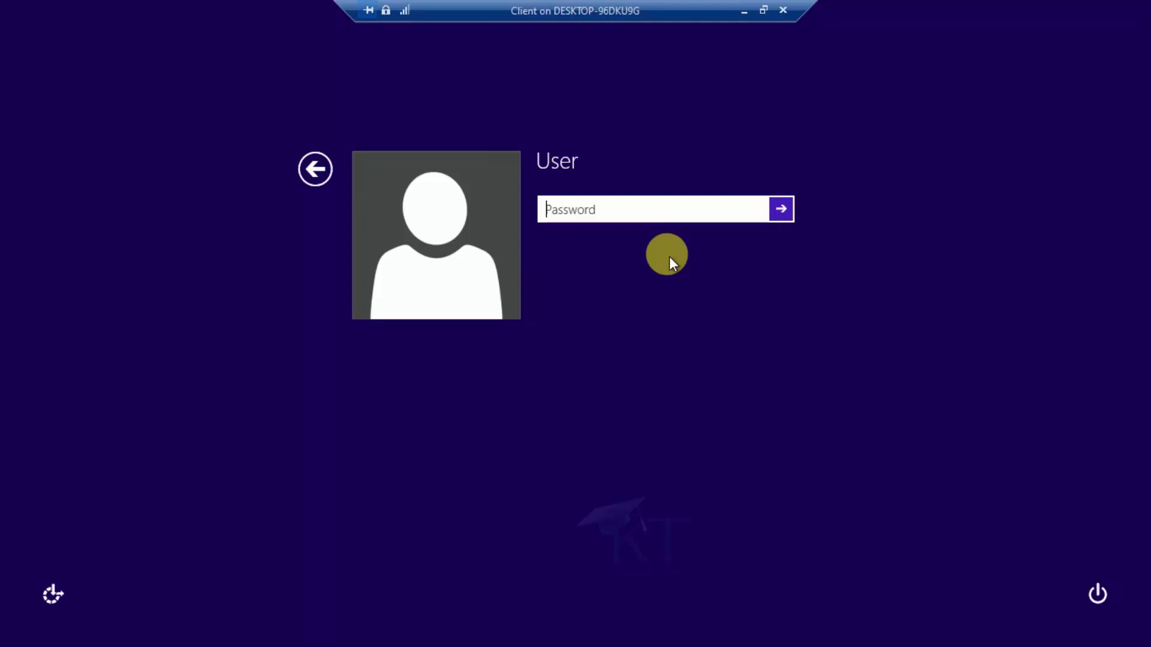
# Sign in to the Client machine with the account password and go to its desktop.
pyautogui.write('*****')
pyautogui.press('Return')
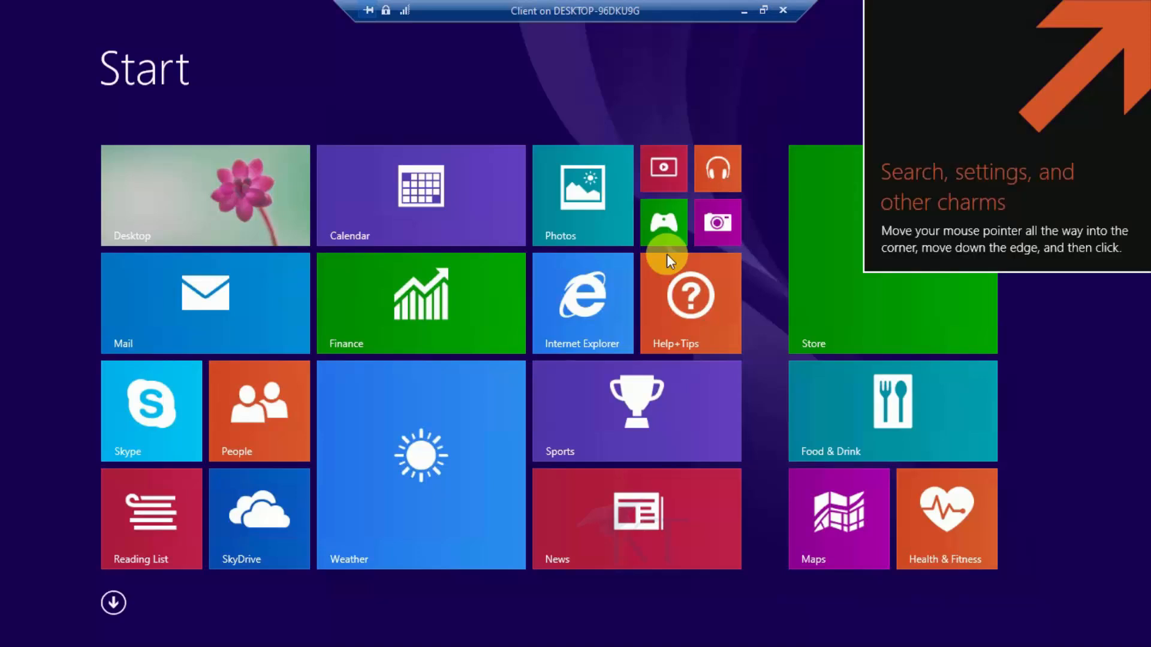
pyautogui.click(212, 202)
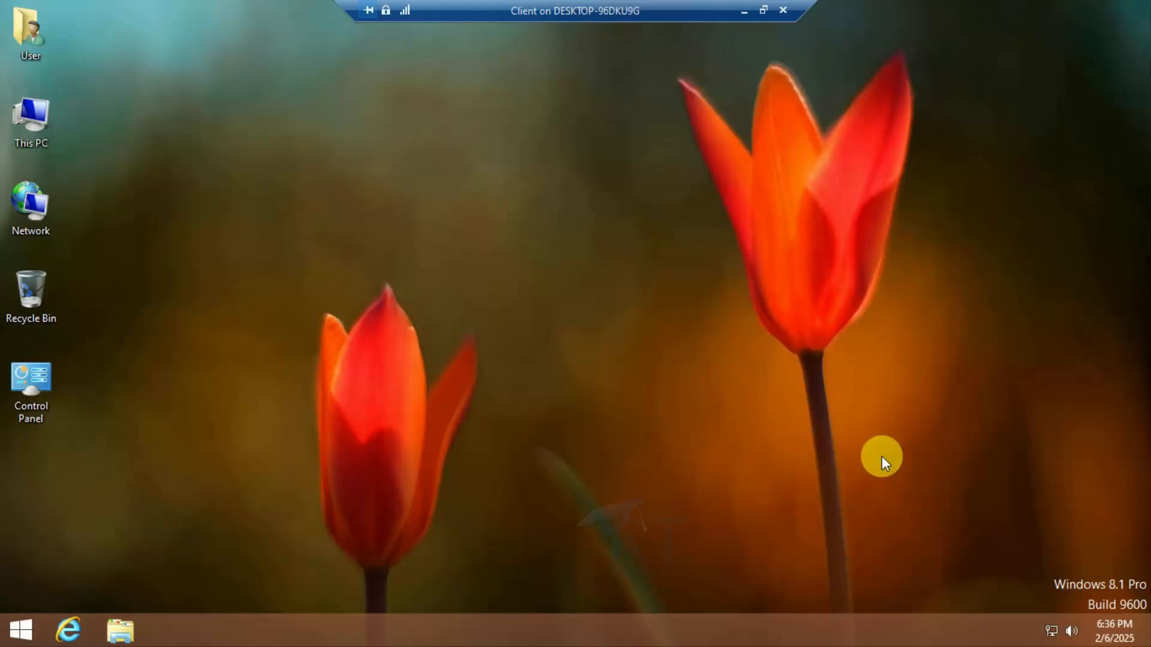
# Open the network adapter settings through the Network and Sharing Center, with the windows maximized.
pyautogui.rightClick(1049, 640)
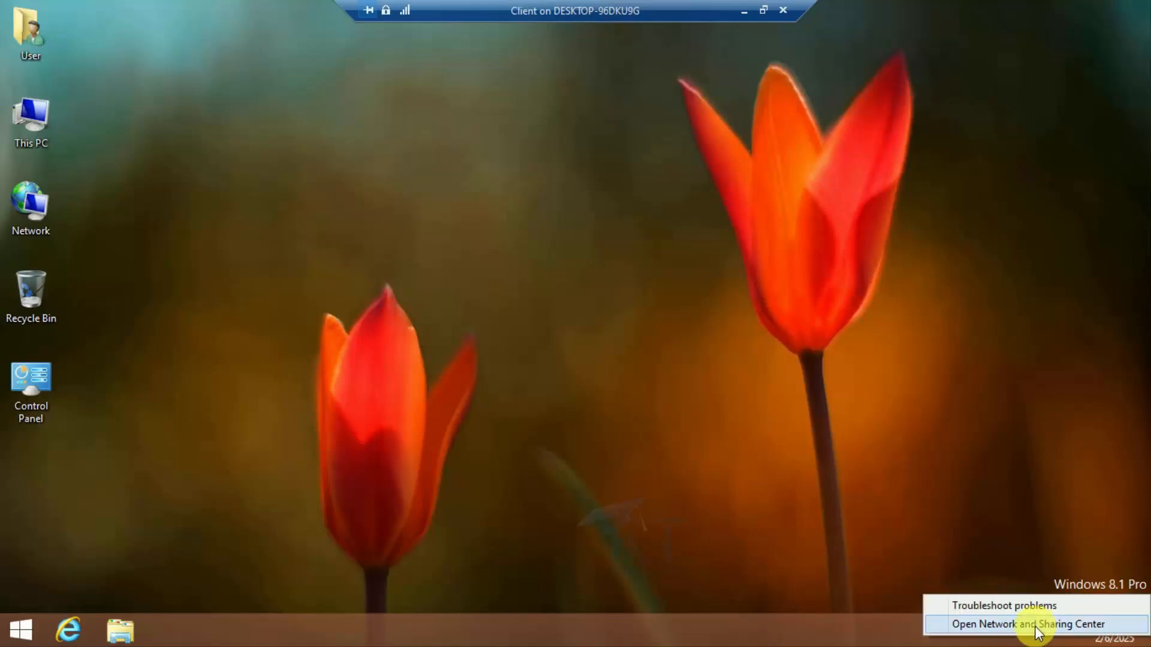
pyautogui.click(1035, 627)
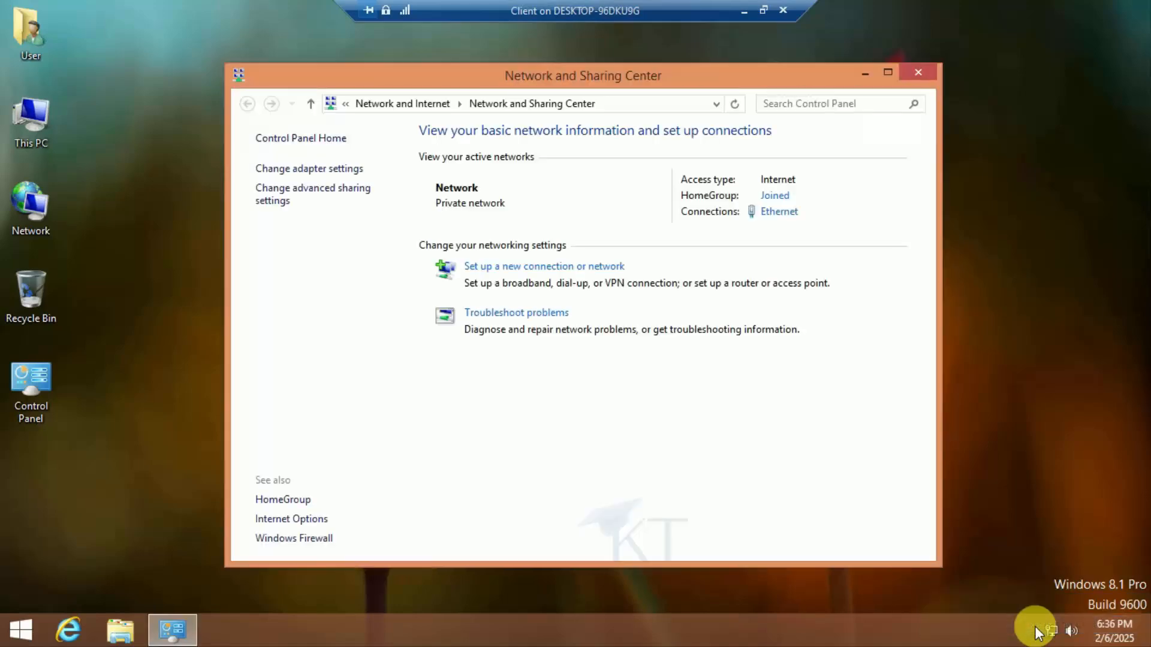
pyautogui.click(888, 74)
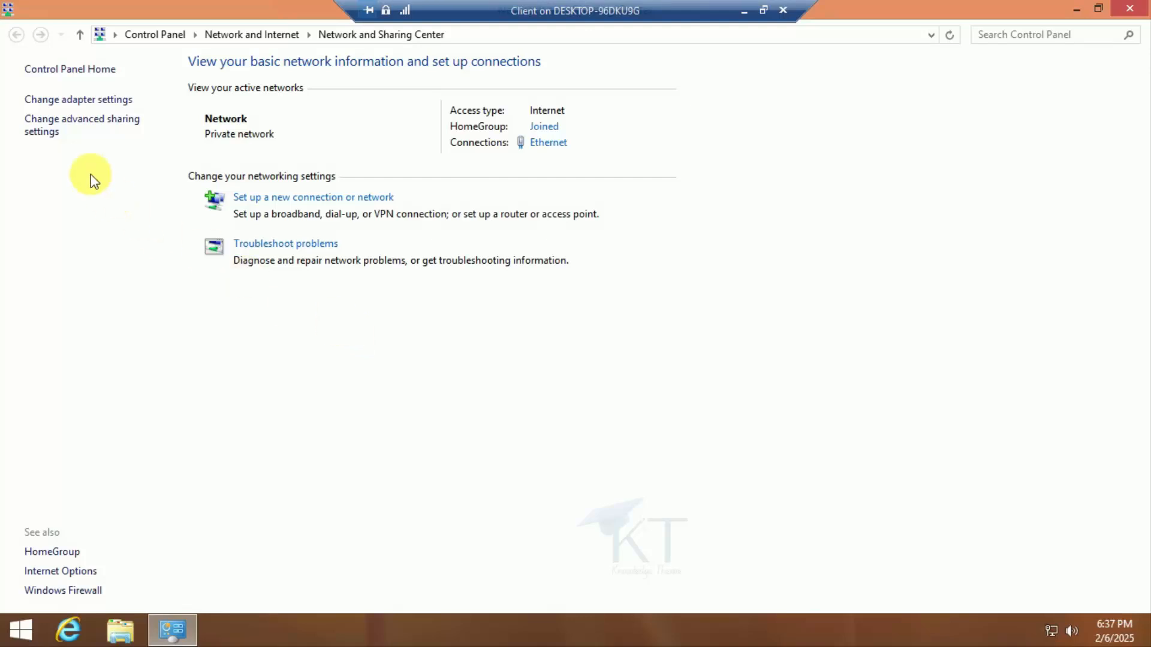
pyautogui.click(90, 101)
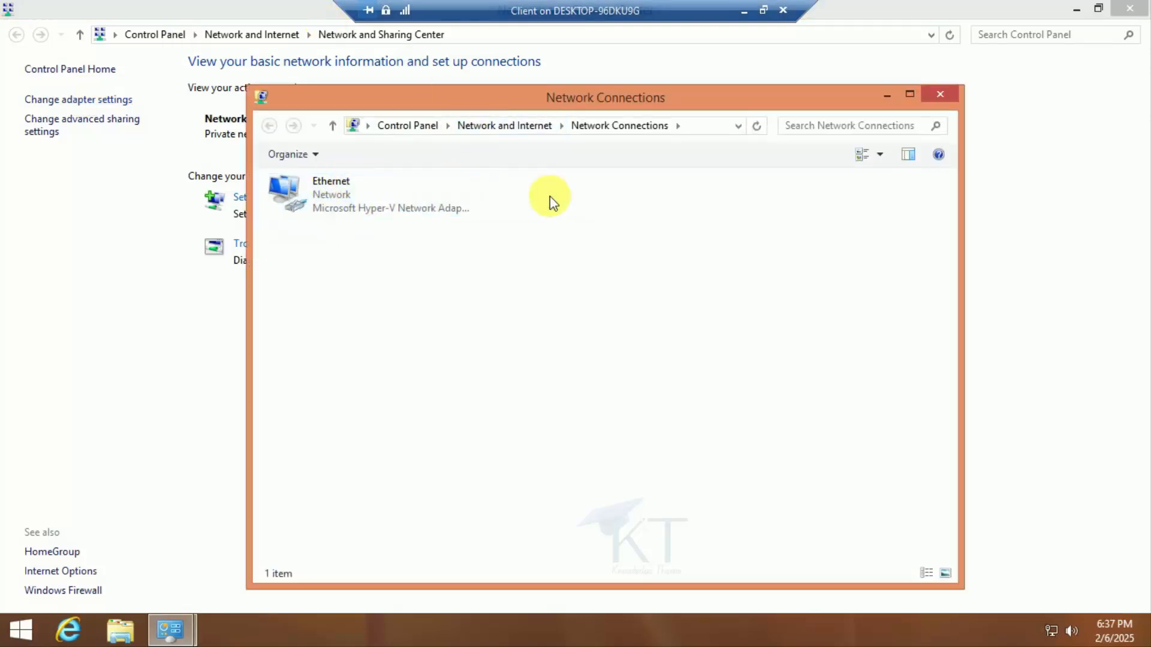
pyautogui.click(911, 96)
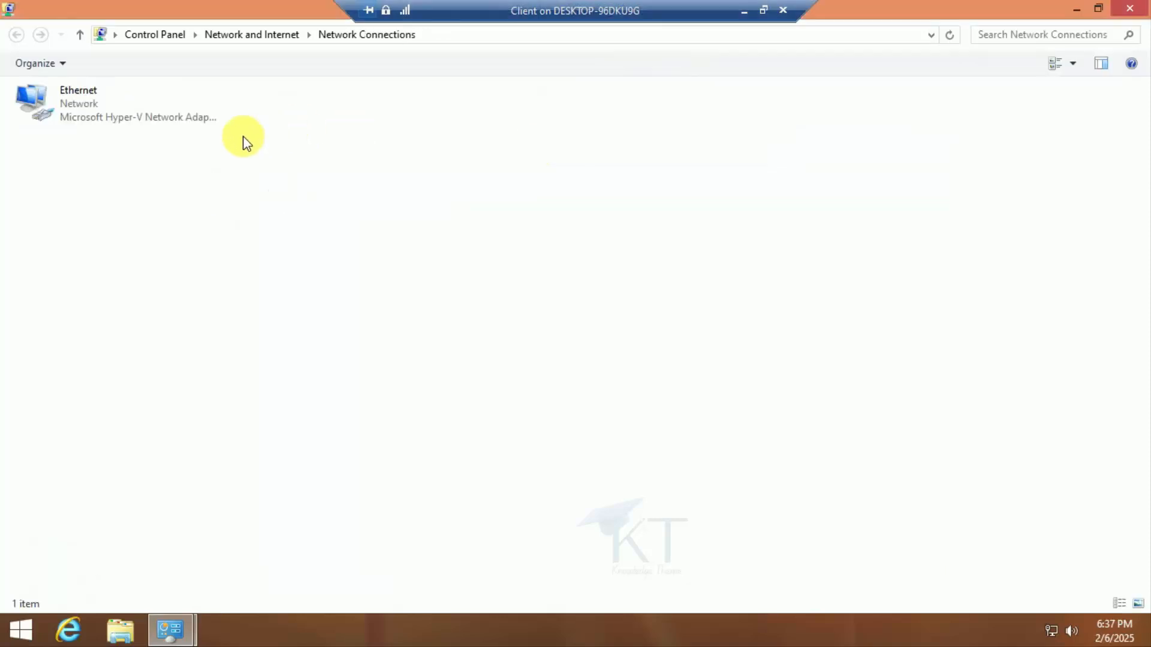
# Examine the Ethernet adapter's connection details for its IPv4 address, subnet mask, gateway and DNS server.
pyautogui.click(78, 102)
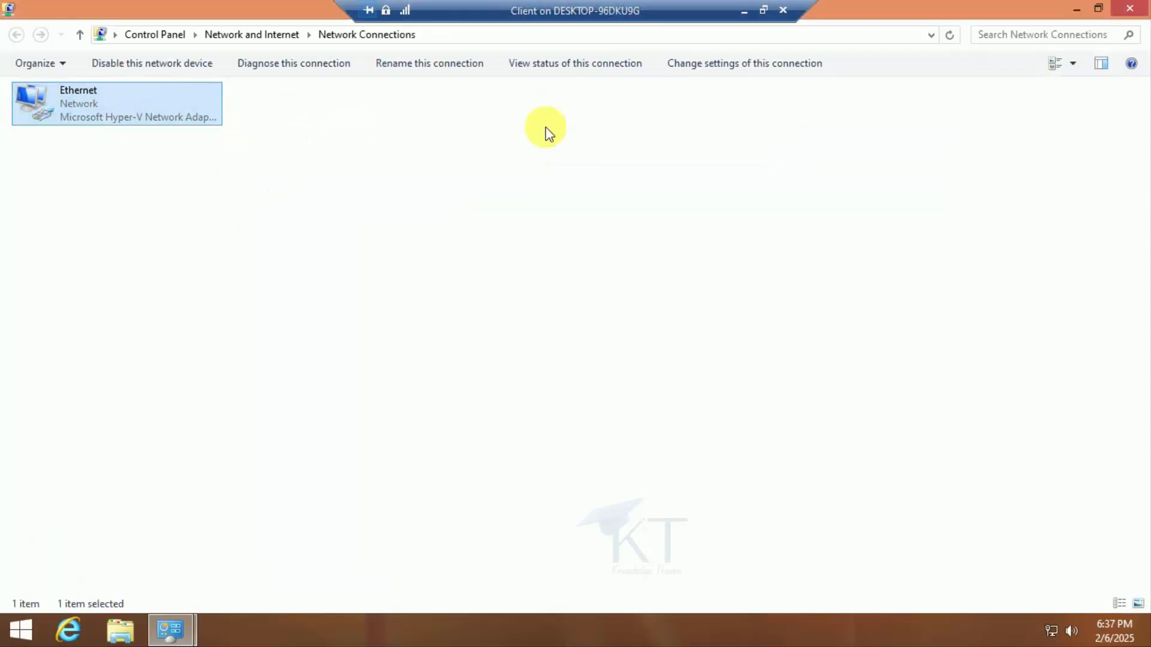
pyautogui.doubleClick(51, 100)
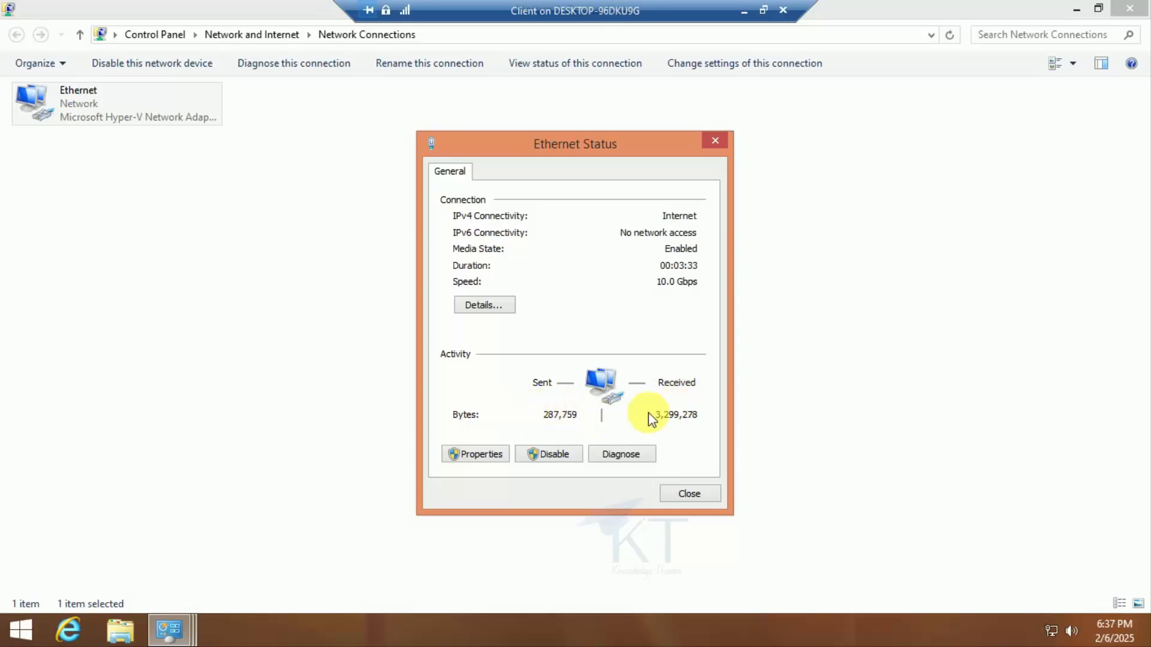
pyautogui.click(484, 305)
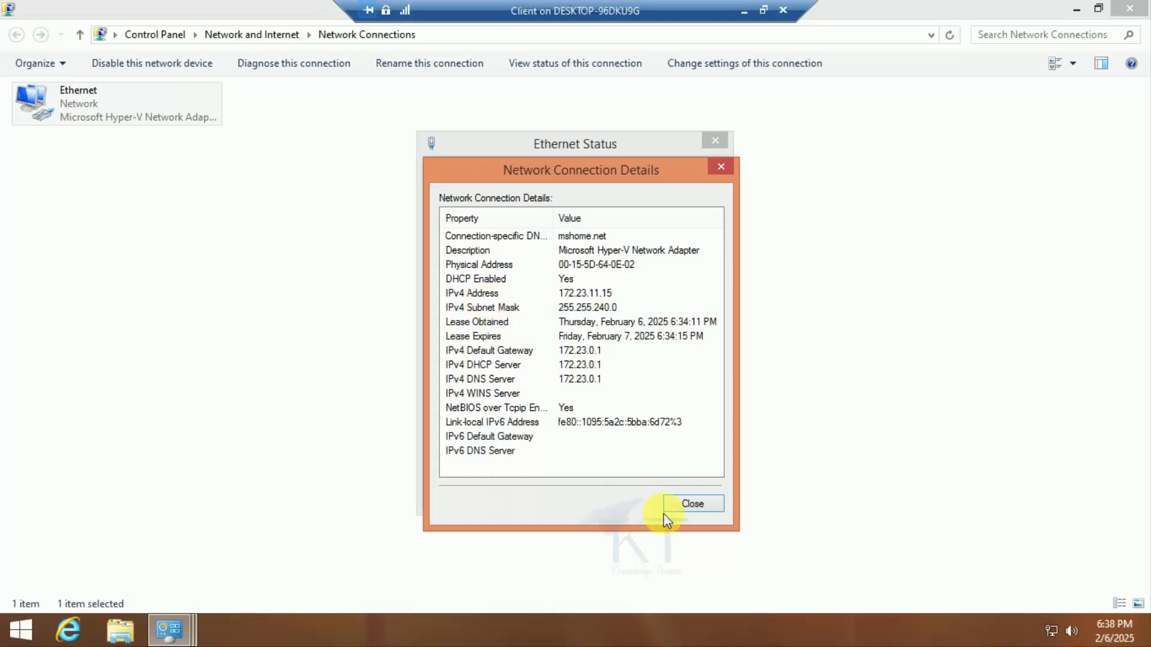
pyautogui.click(692, 503)
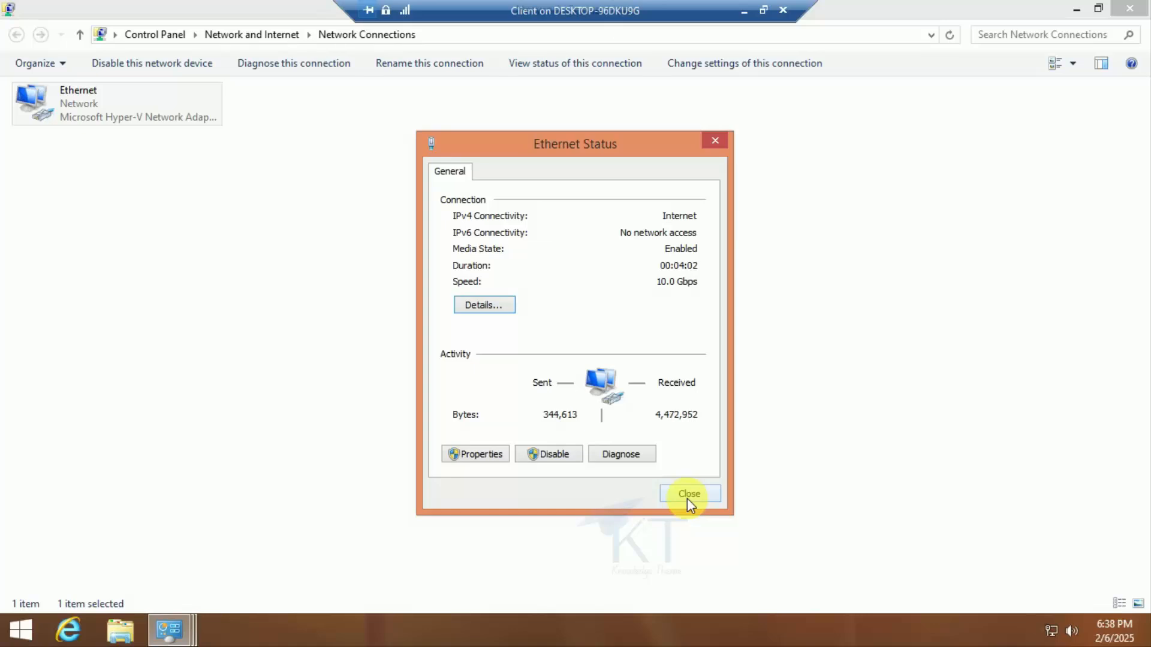
# Switch the Ethernet adapter's TCP/IPv4 properties to a manual configuration with the IP address 172.23.11.15.
pyautogui.click(463, 454)
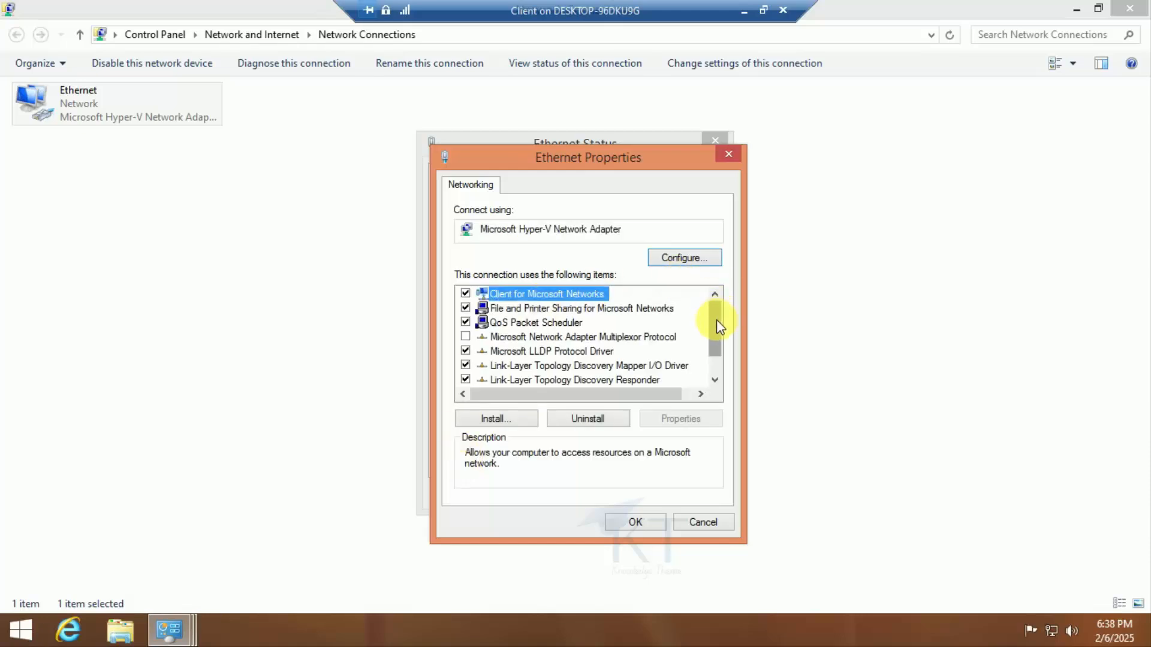
pyautogui.moveTo(717, 325); pyautogui.dragTo(717, 360)
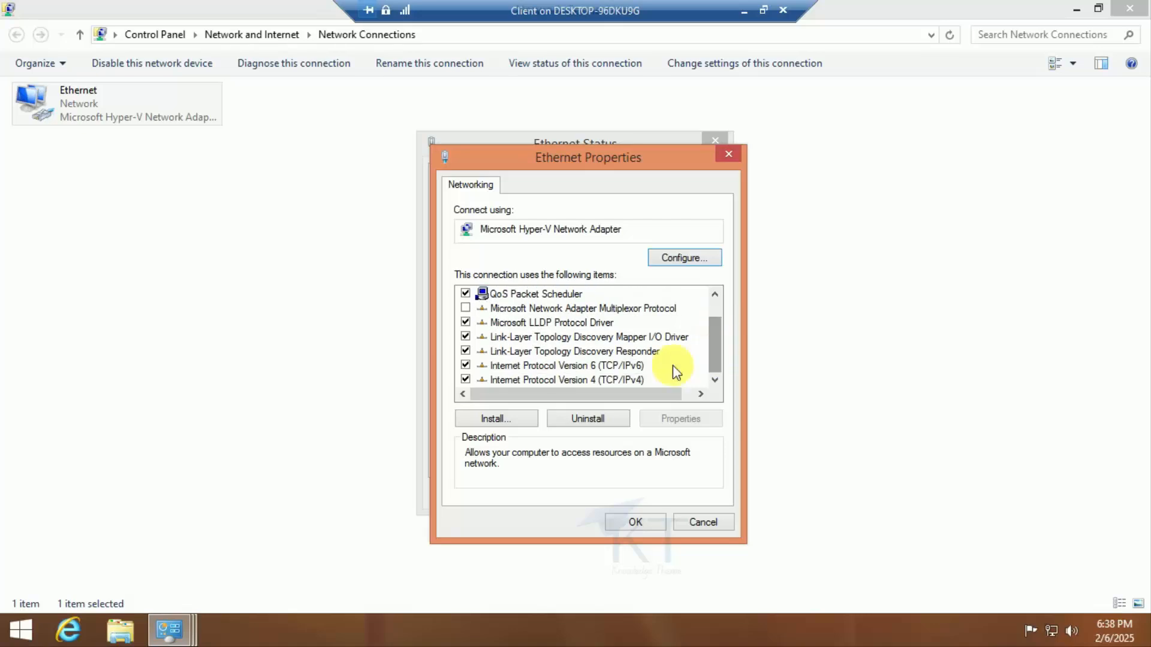
pyautogui.doubleClick(591, 380)
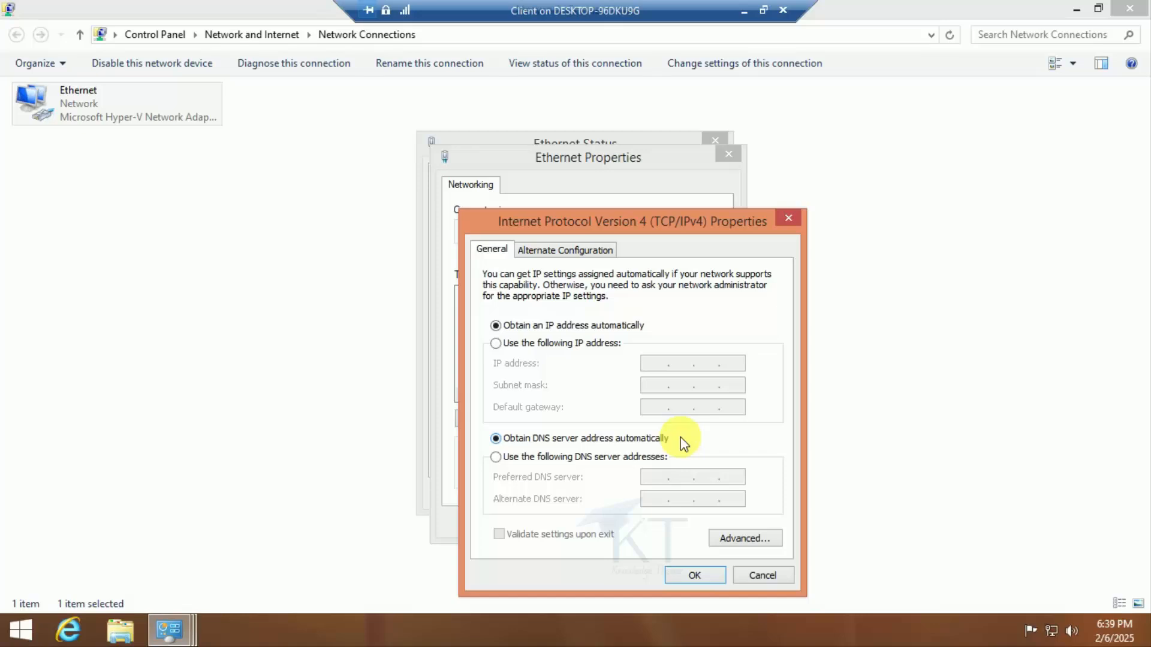
pyautogui.click(496, 343)
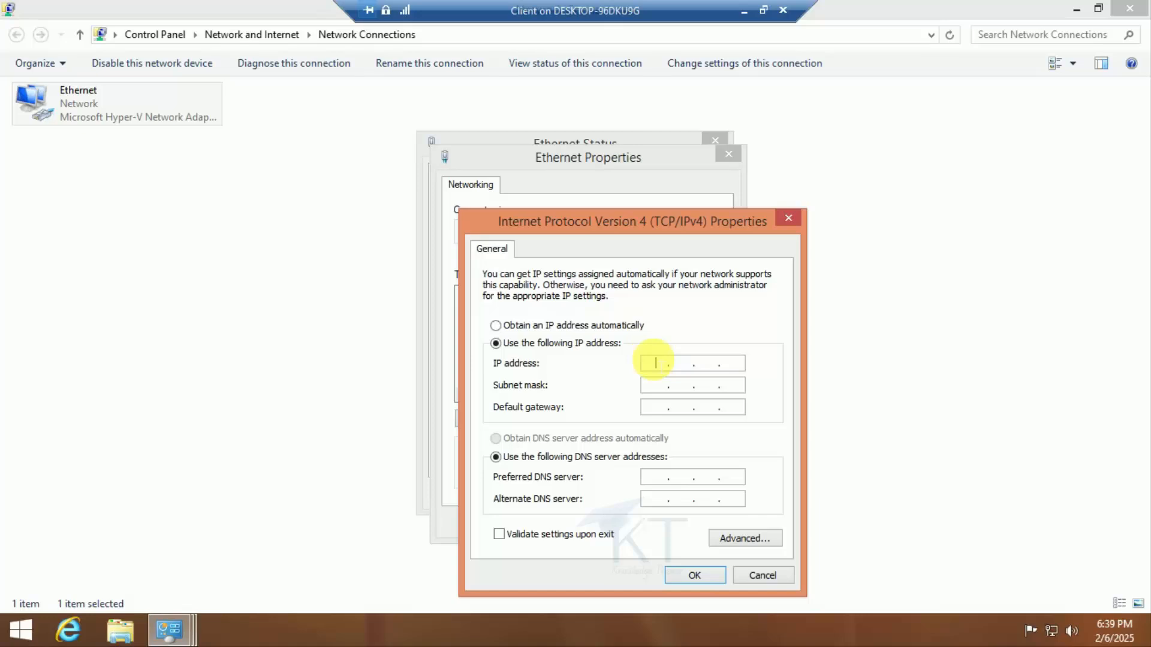
pyautogui.write('172.')
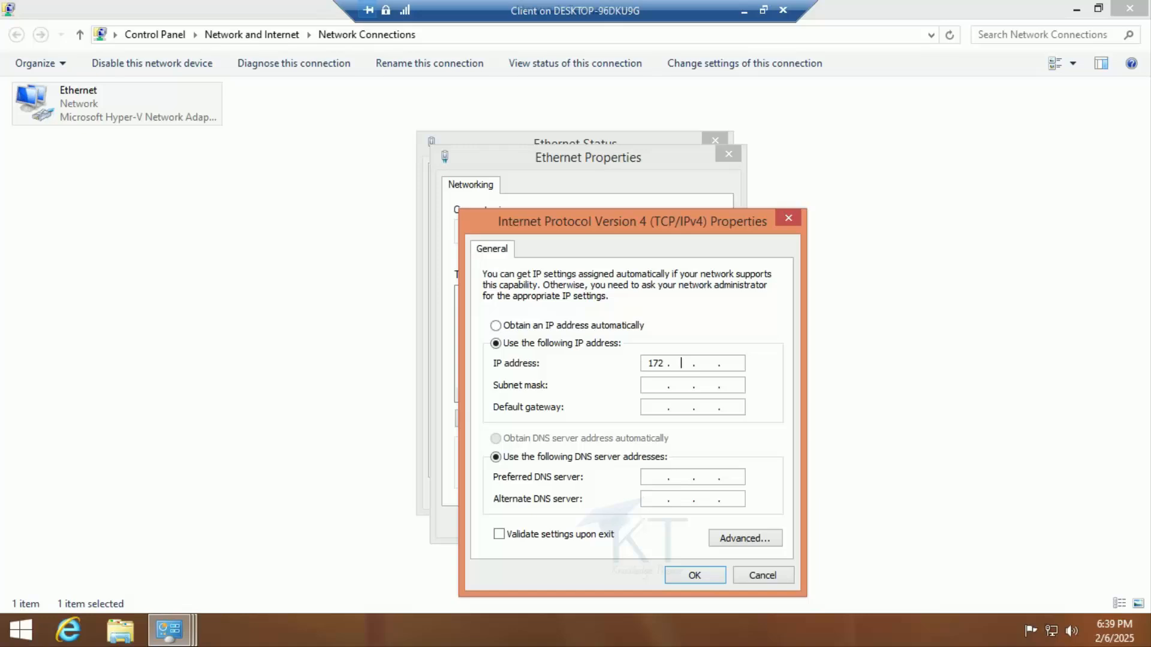
pyautogui.write('23.11.15')
pyautogui.press('Tab')
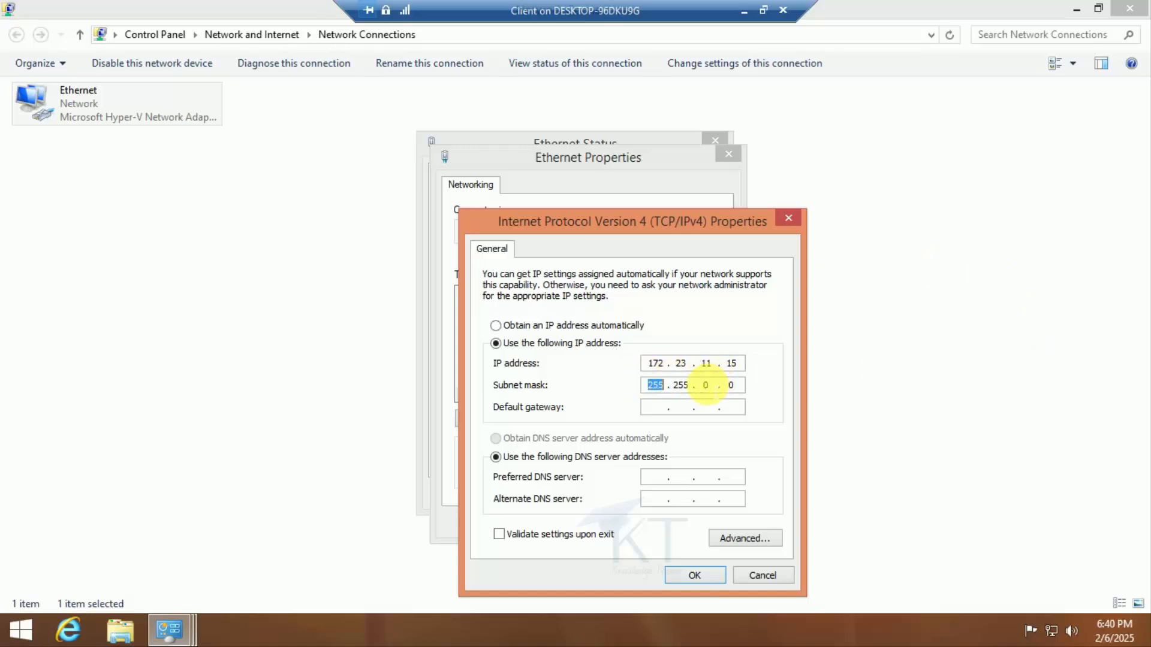
# Set the subnet mask to 255.255.240.0 and the default gateway to 172.23.0.1.
pyautogui.doubleClick(706, 385)
pyautogui.write('240')
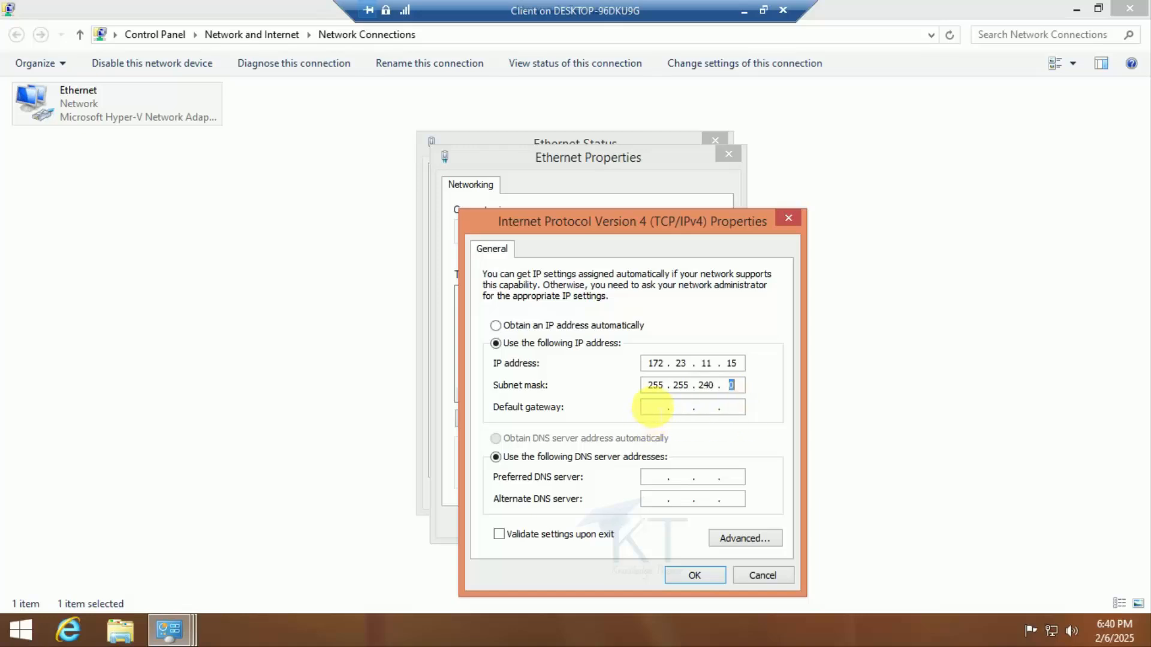
pyautogui.click(655, 407)
pyautogui.write('172.')
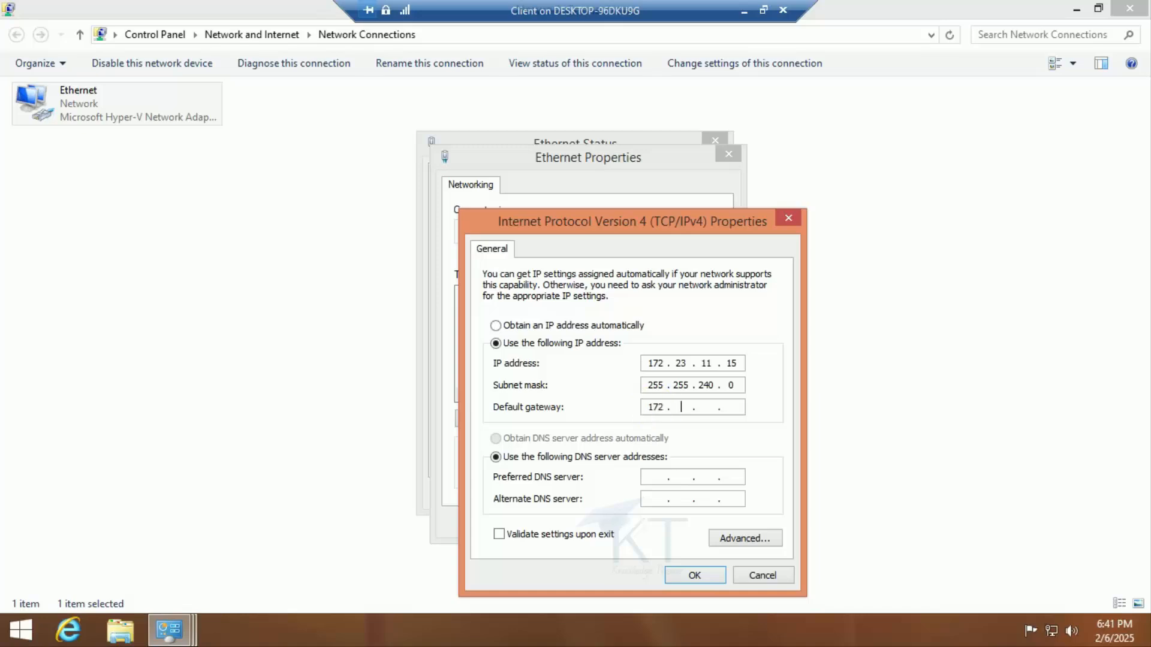
pyautogui.write('23.0.')
pyautogui.write('1')
# Set the preferred DNS server to 172.23.0.1 and the alternate to 8.8.8.8, and apply the adapter's settings.
pyautogui.write('172 . ')
pyautogui.write('23 . 0 . 1')
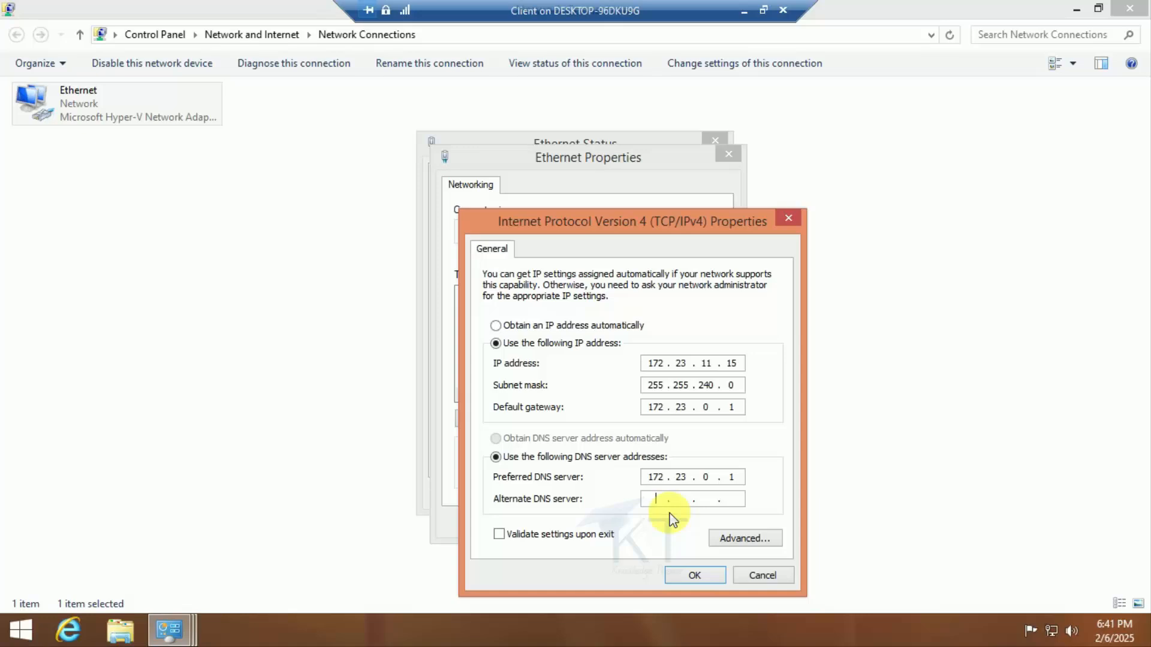
pyautogui.write('8.8.8.8')
pyautogui.click(684, 577)
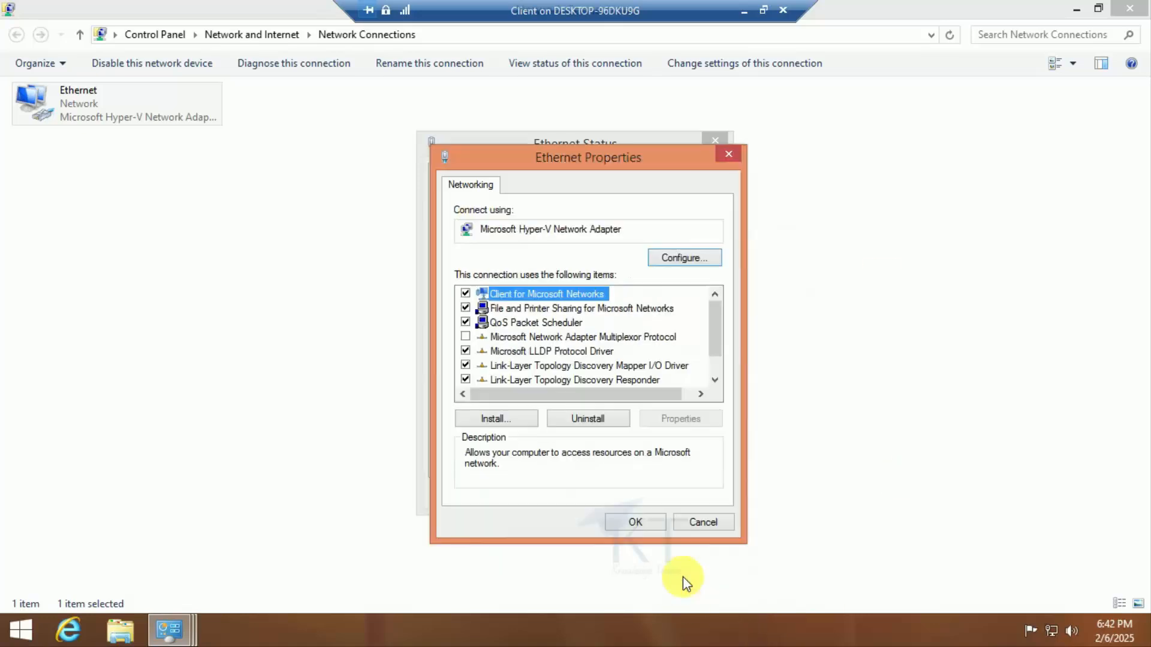
pyautogui.click(638, 520)
pyautogui.click(662, 490)
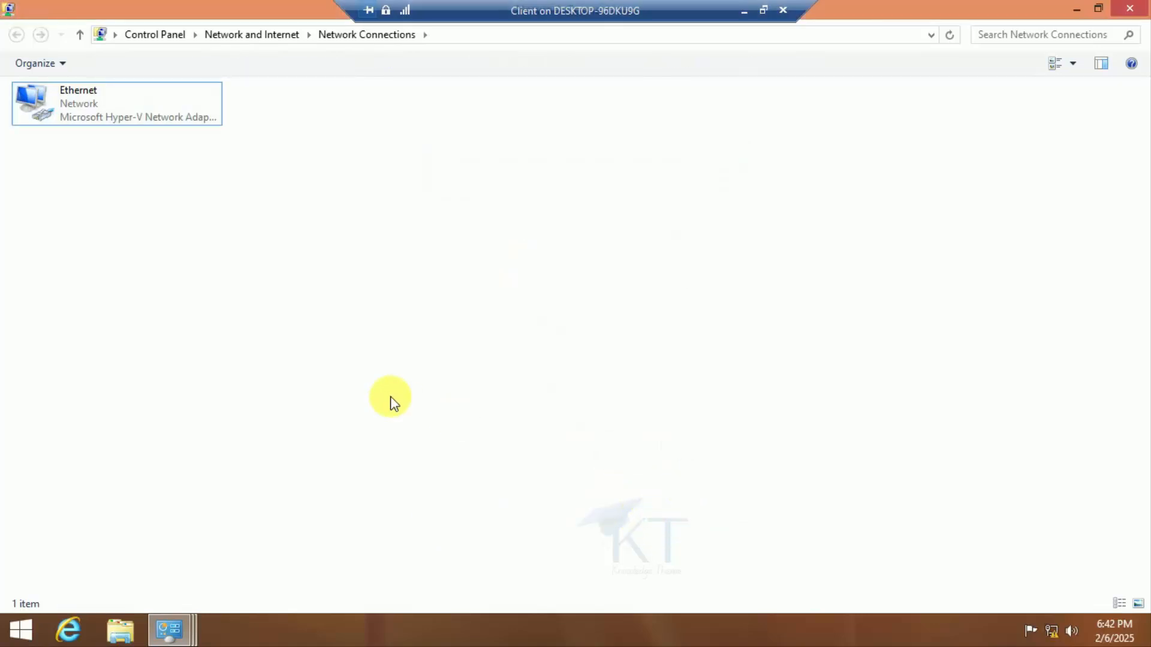
# Check the static IPv4 configuration in the Ethernet adapter's connection details, and close the status window.
pyautogui.moveTo(169, 629)
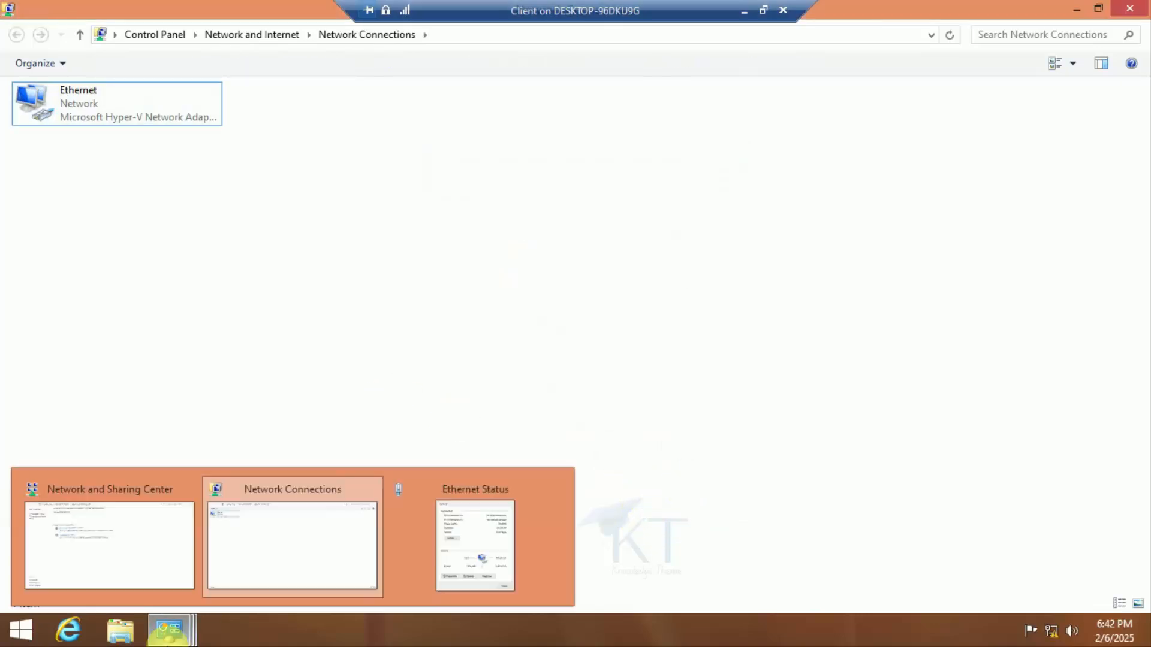
pyautogui.click(533, 523)
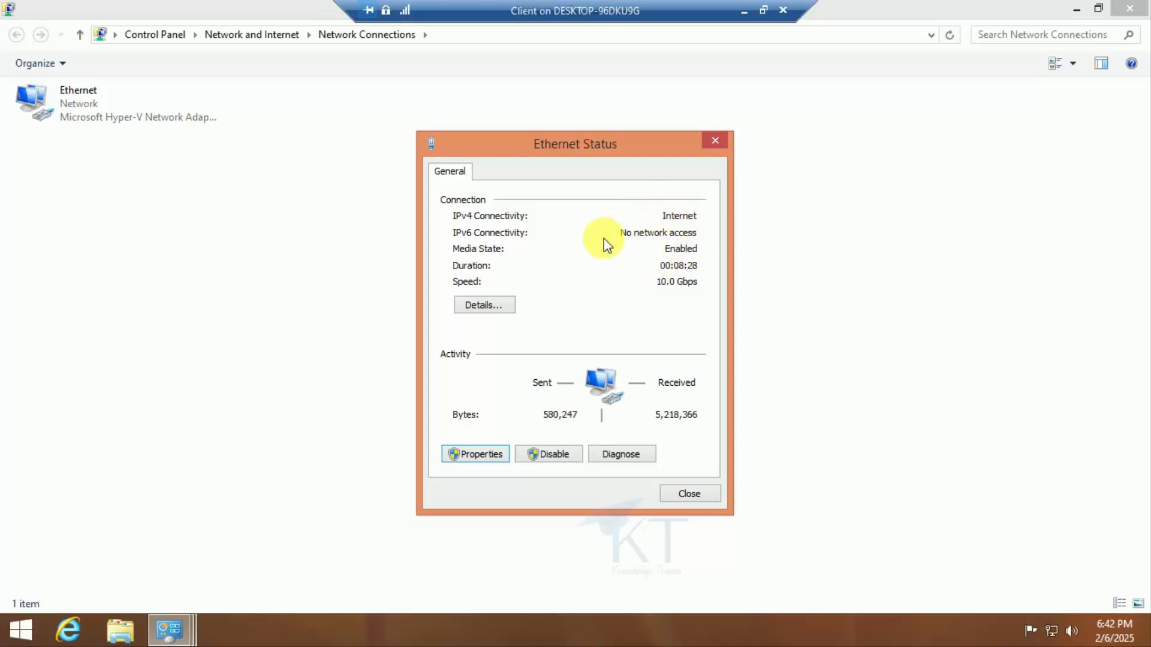
pyautogui.click(495, 304)
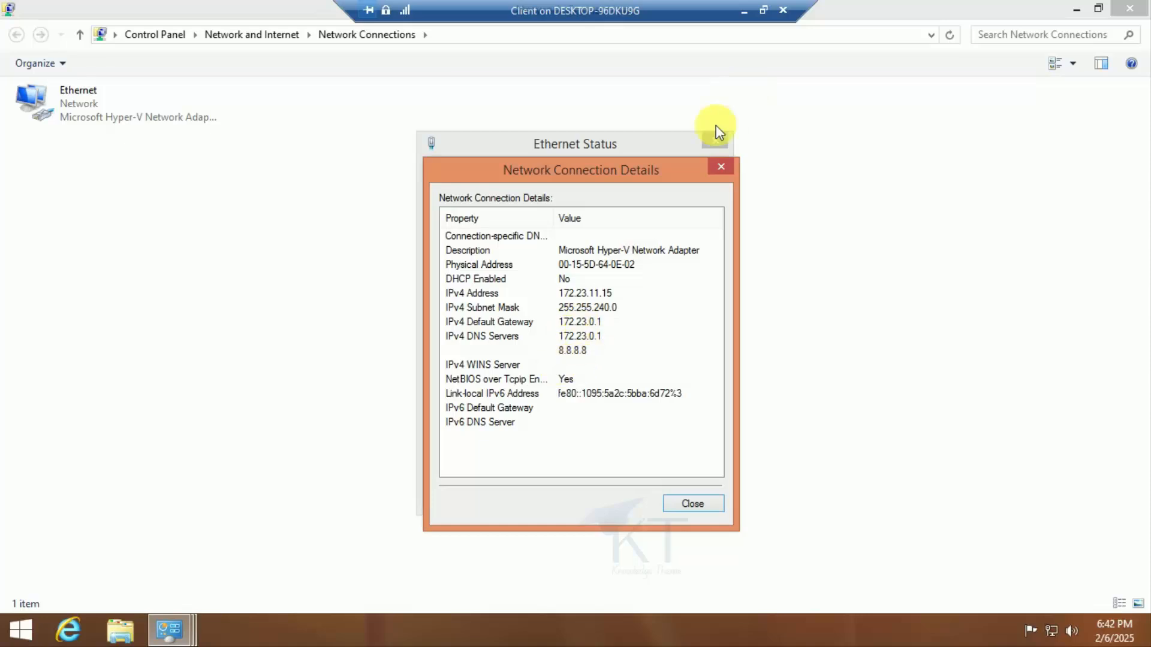
pyautogui.click(712, 503)
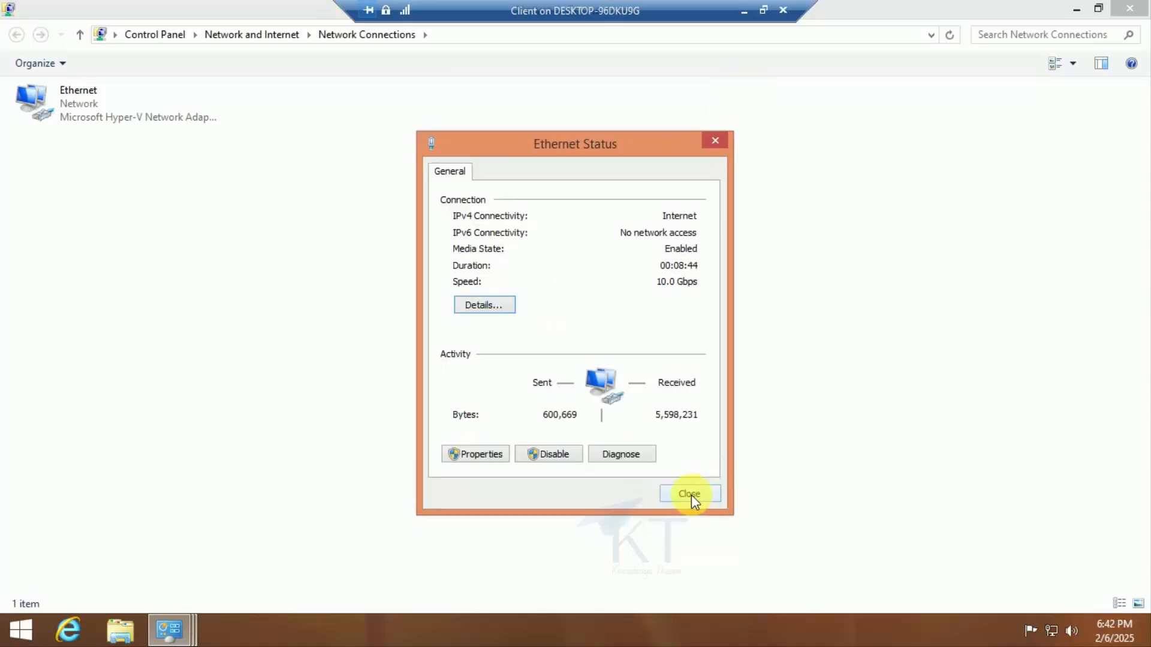
pyautogui.click(690, 494)
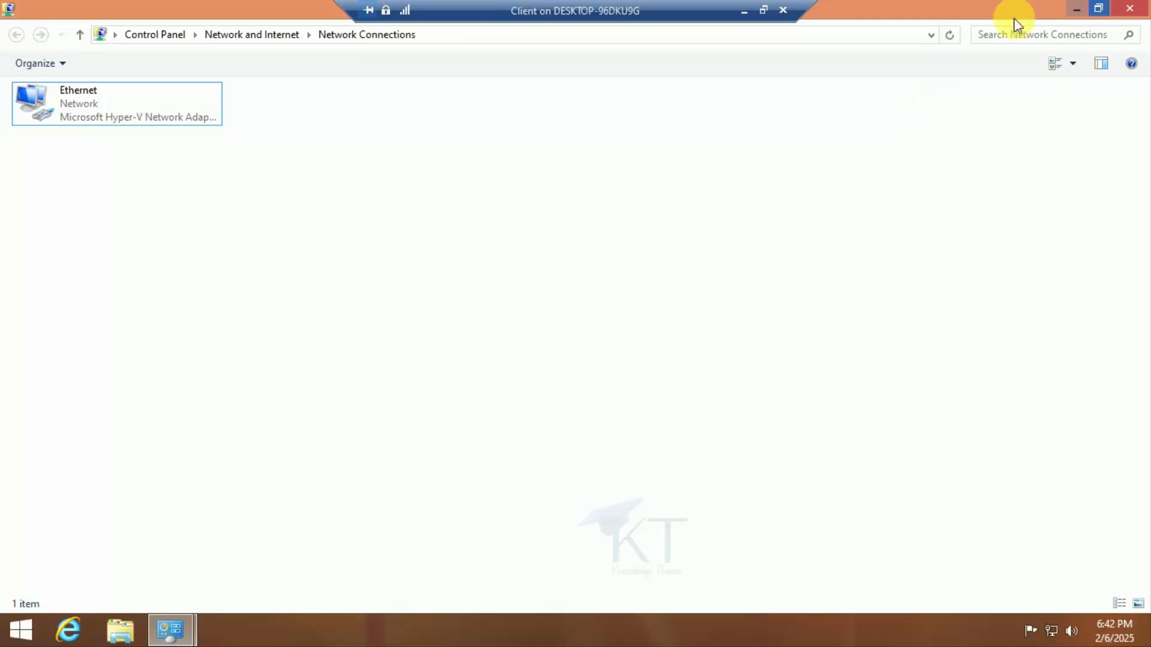
# Close the Network Connections and Network and Sharing Center windows, and refresh the desktop.
pyautogui.click(1132, 9)
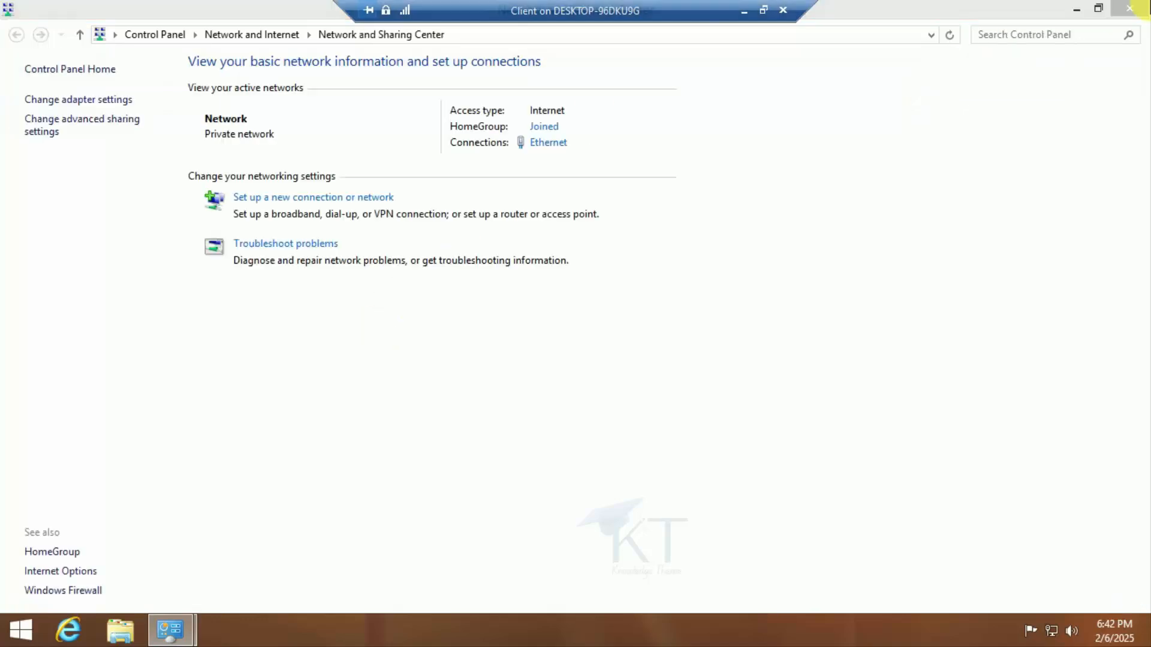
pyautogui.click(1133, 9)
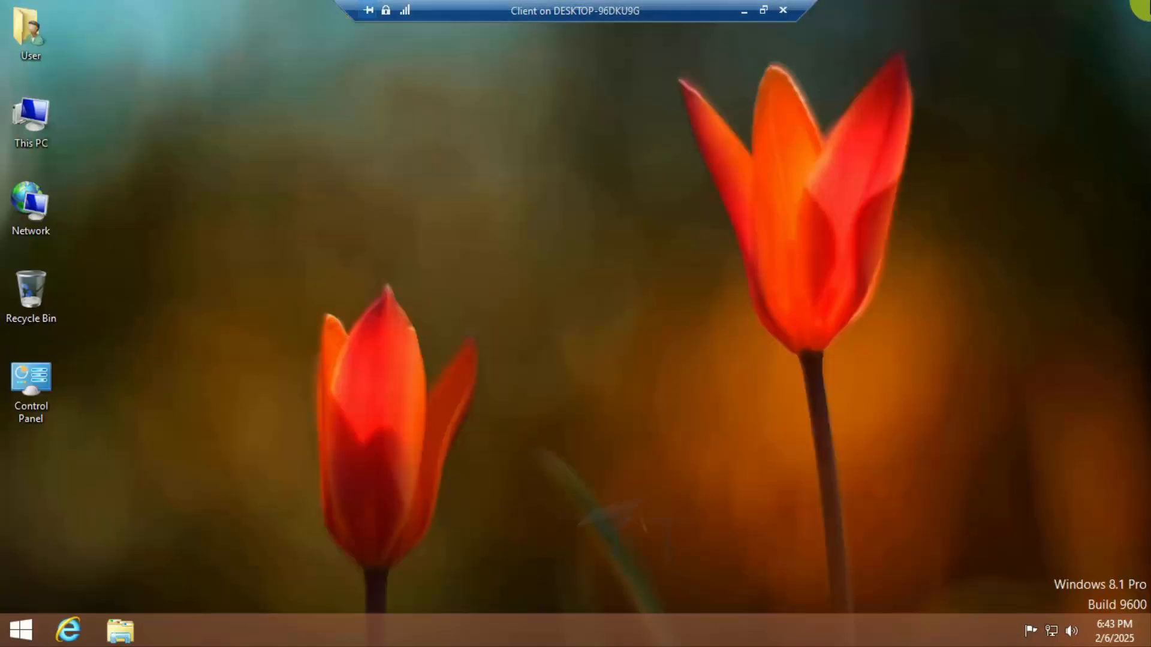
pyautogui.rightClick(508, 170)
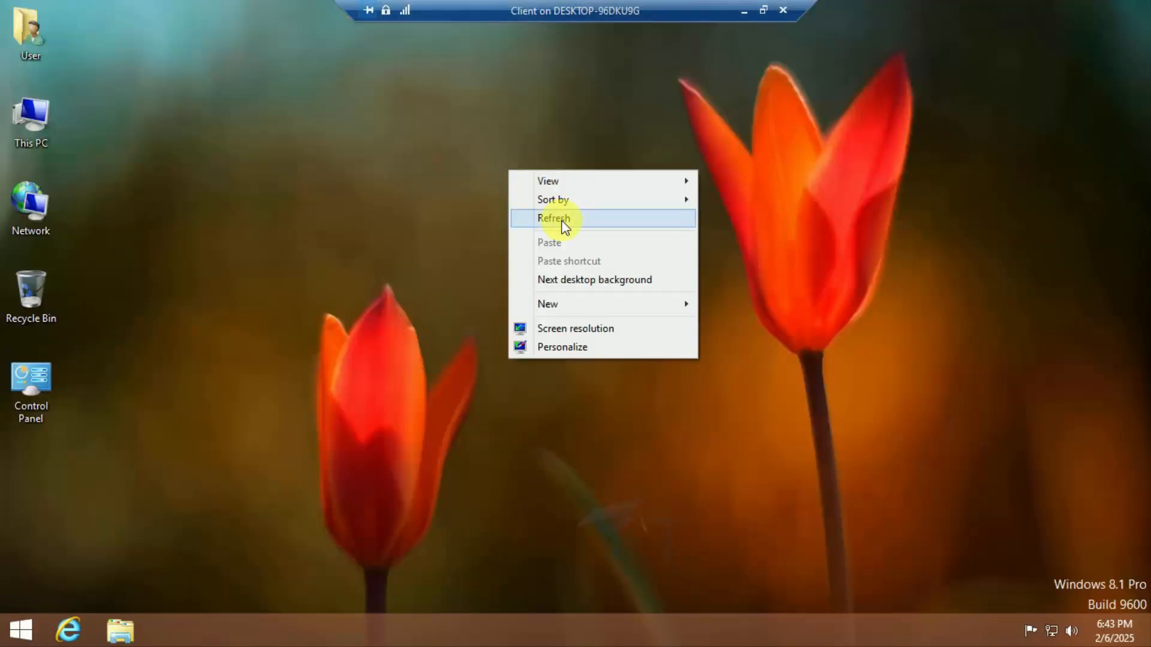
pyautogui.click(563, 223)
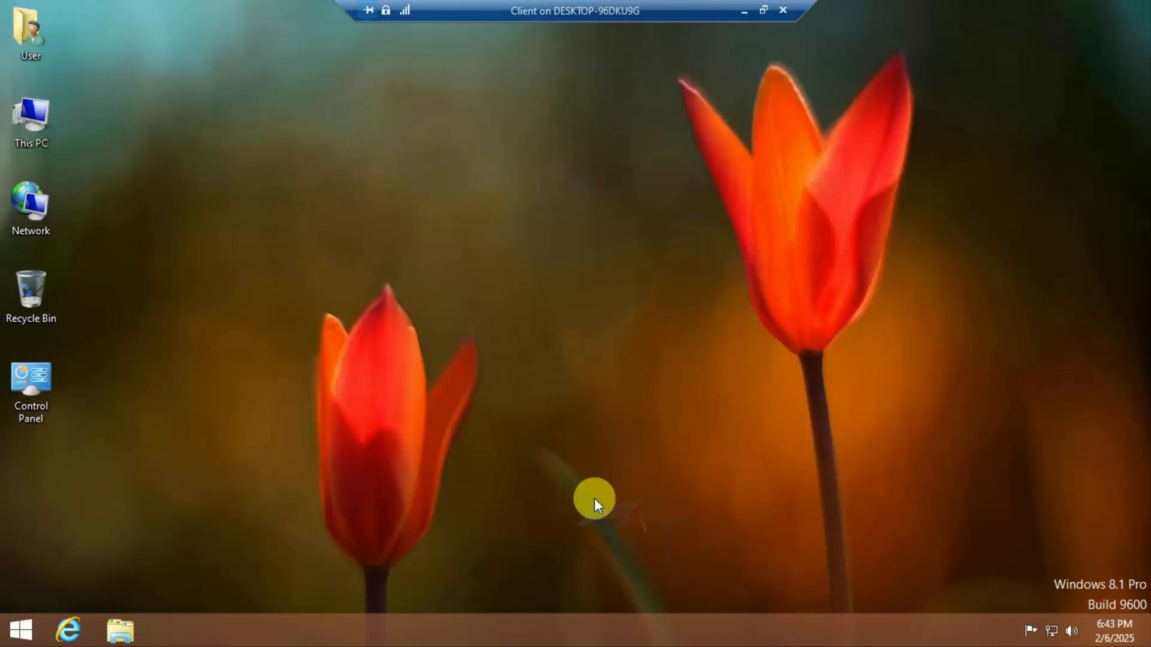
pyautogui.click(31, 36)
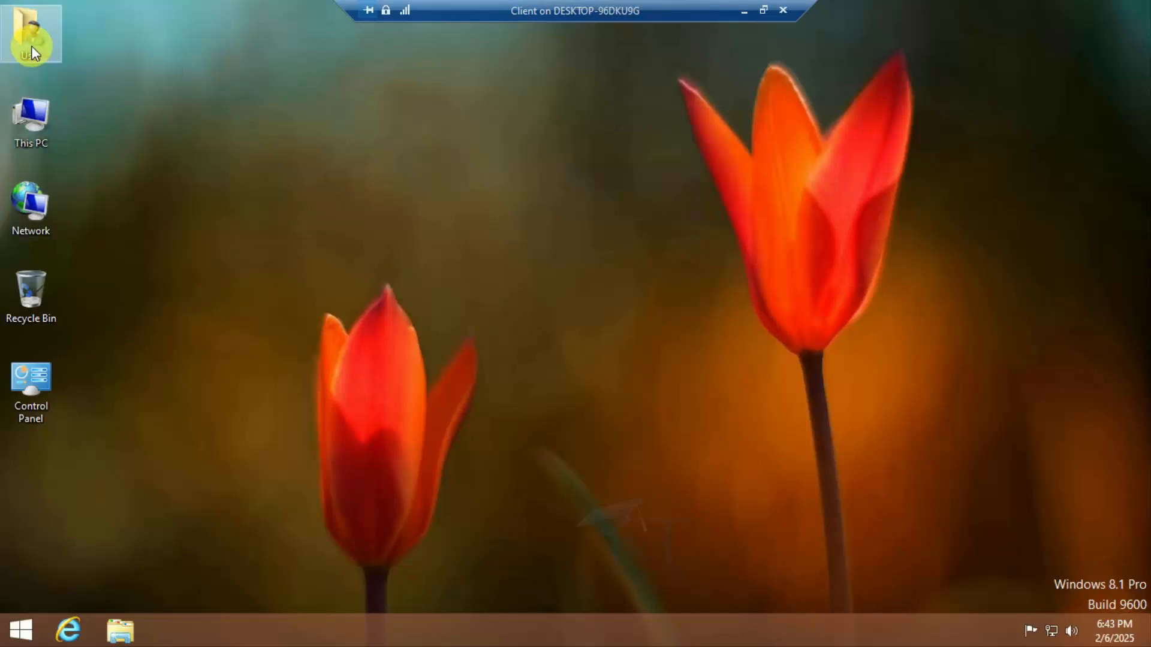
pyautogui.rightClick(377, 127)
pyautogui.click(441, 168)
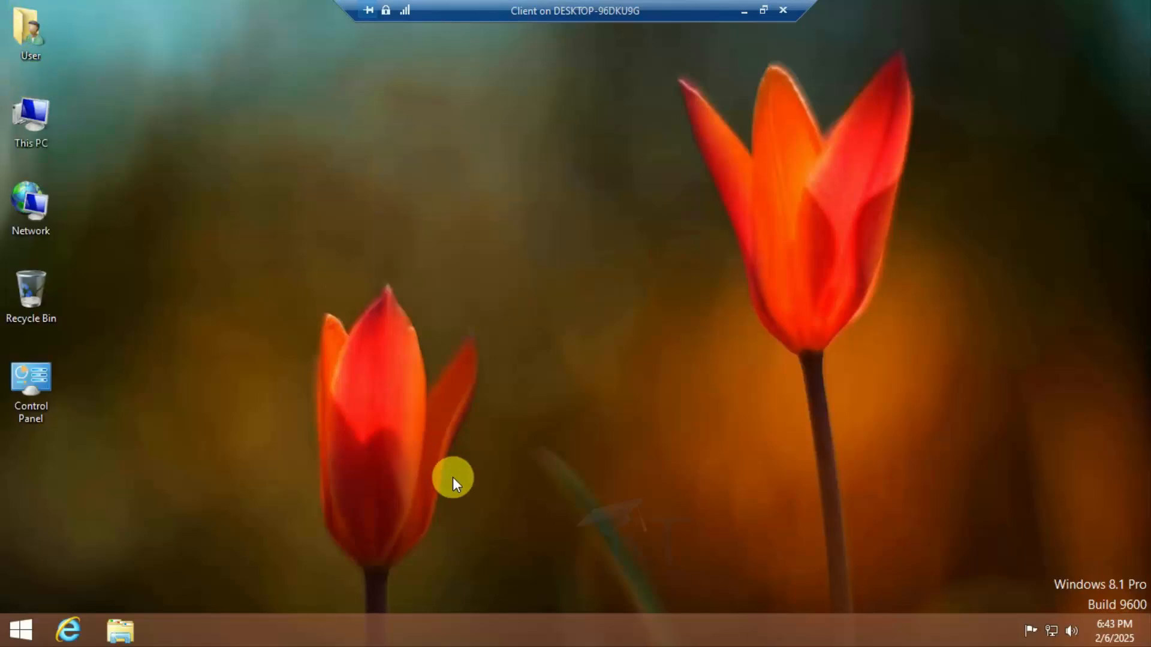
# Rename the local administrator account to knowledgetheme in the Control Panel's user account settings.
pyautogui.doubleClick(15, 379)
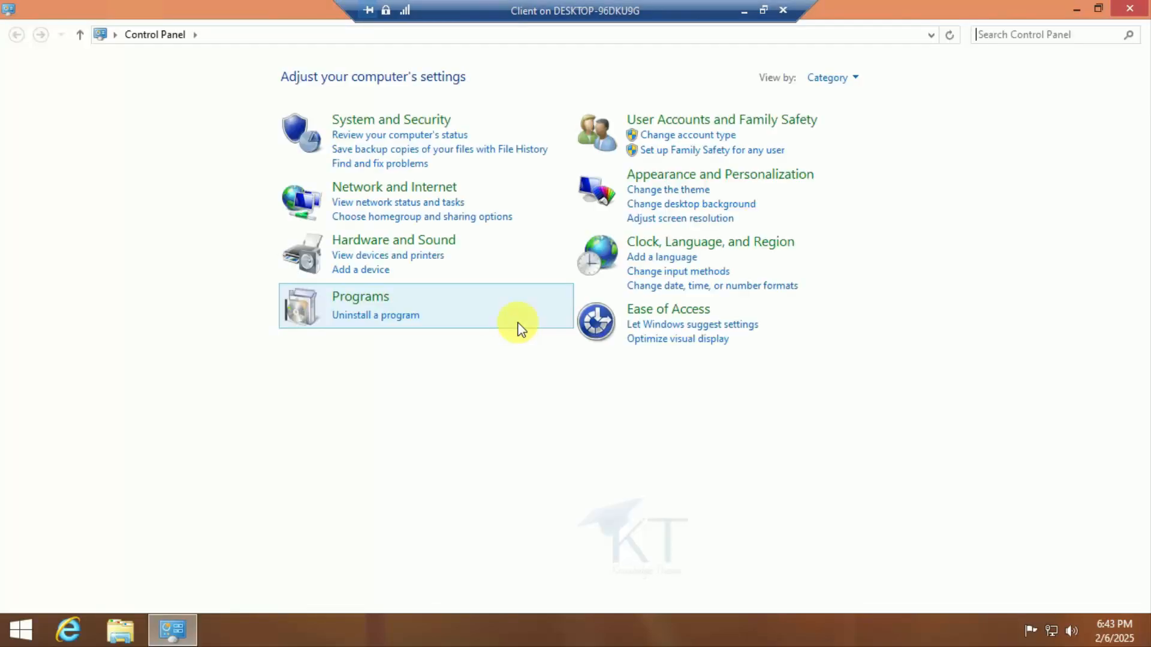
pyautogui.click(675, 121)
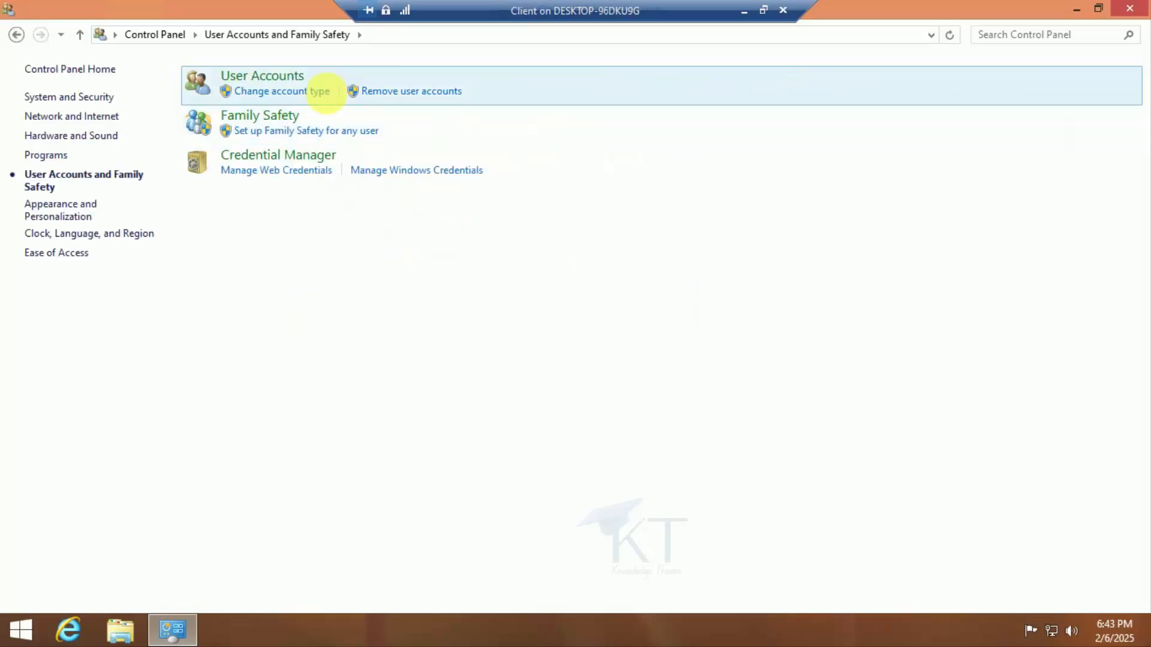
pyautogui.click(247, 78)
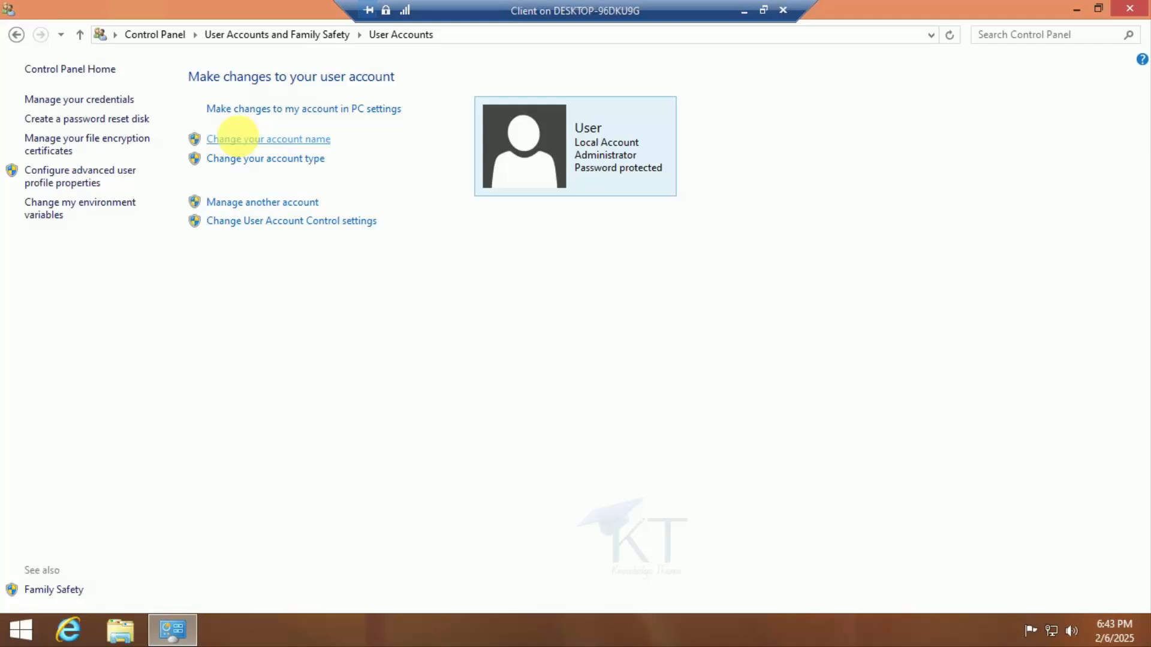
pyautogui.click(238, 139)
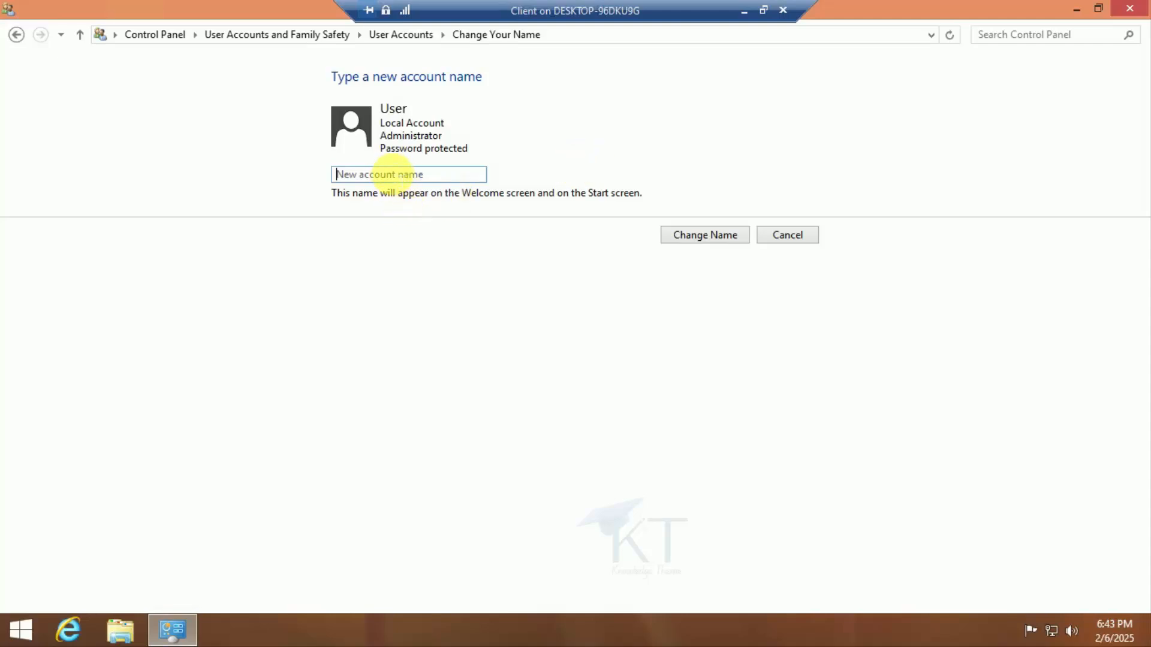
pyautogui.click(410, 173)
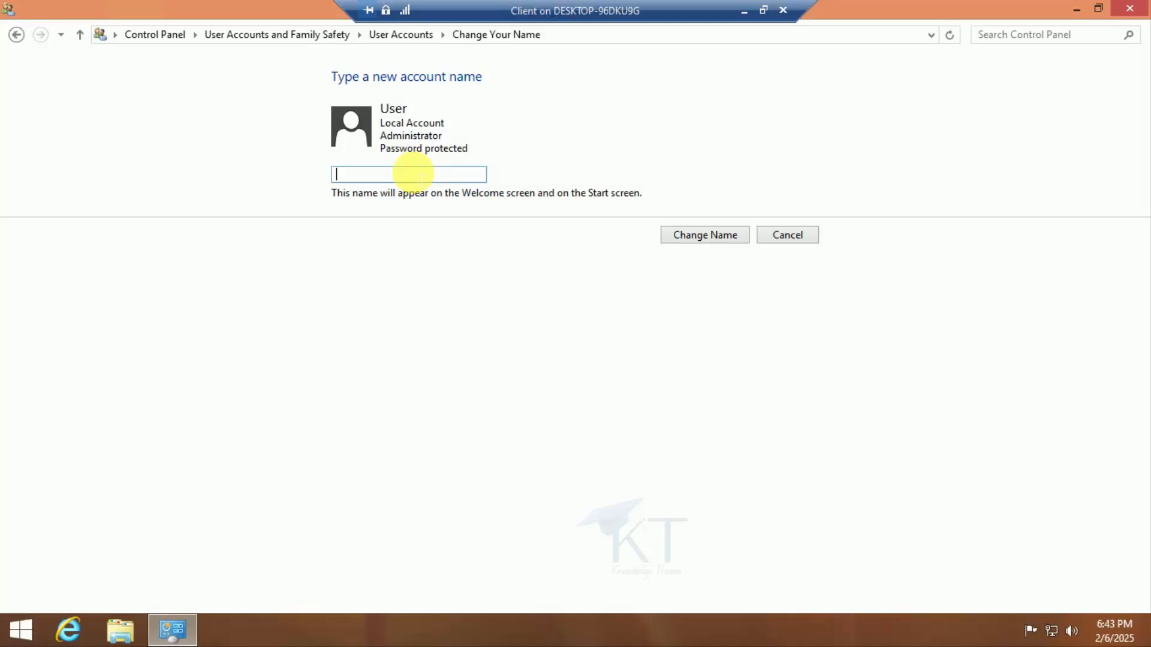
pyautogui.write('knowl')
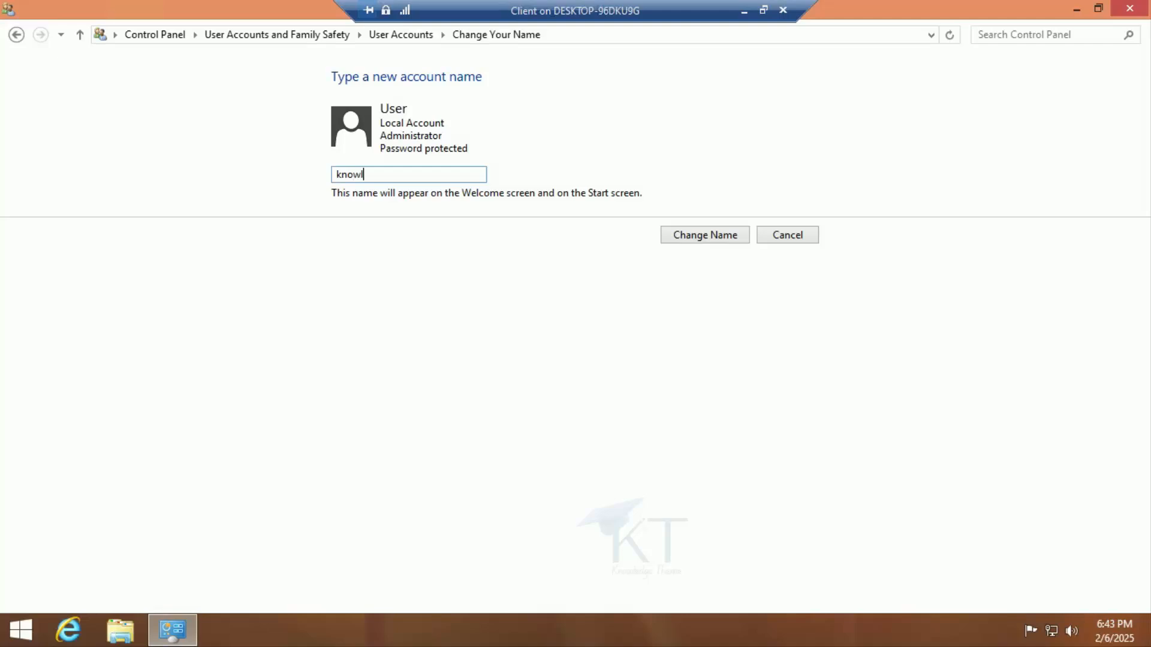
pyautogui.write('edgetheme')
pyautogui.click(698, 234)
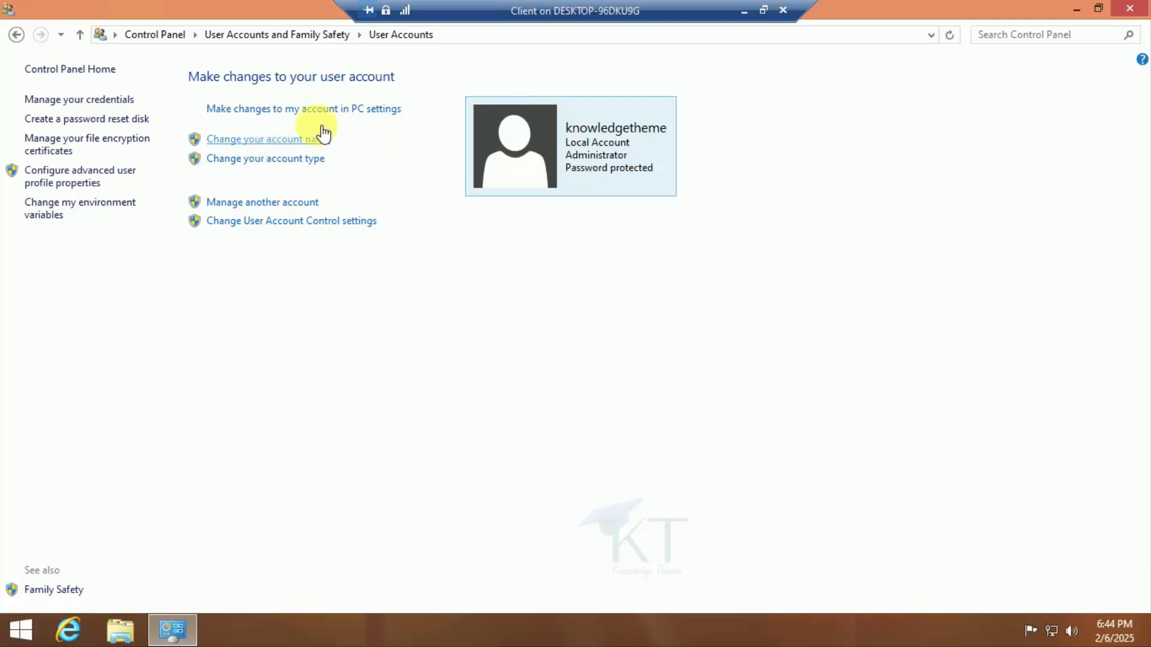
# Review the account type options and the list of manageable accounts, and return to the User Accounts page.
pyautogui.click(244, 160)
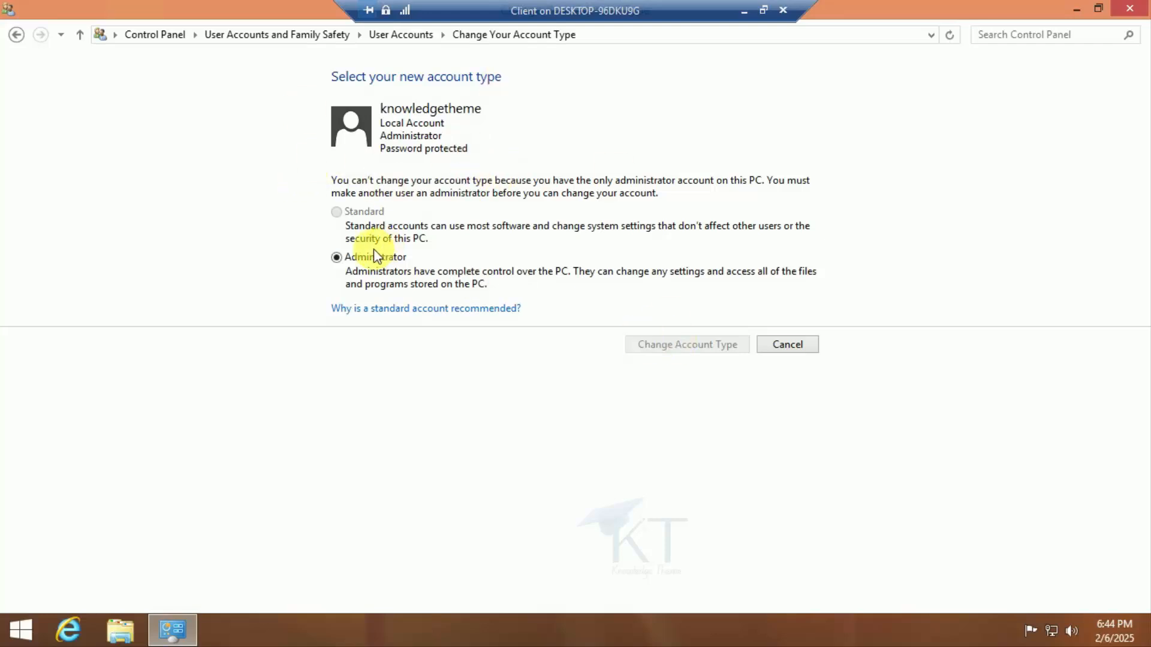
pyautogui.click(787, 345)
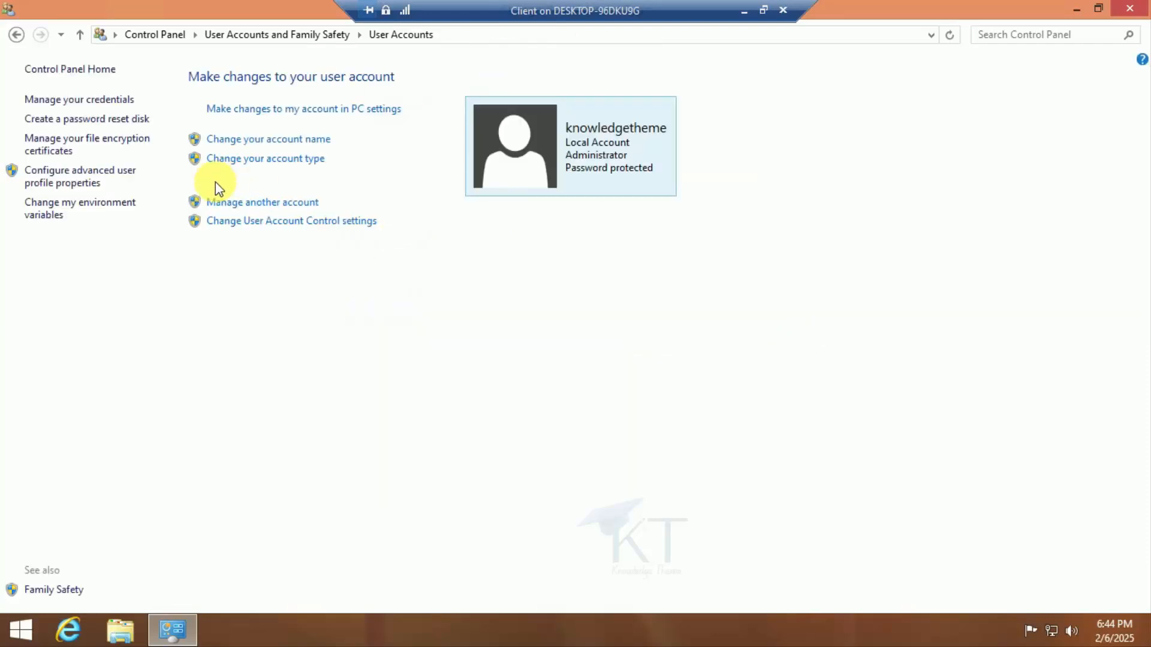
pyautogui.click(271, 204)
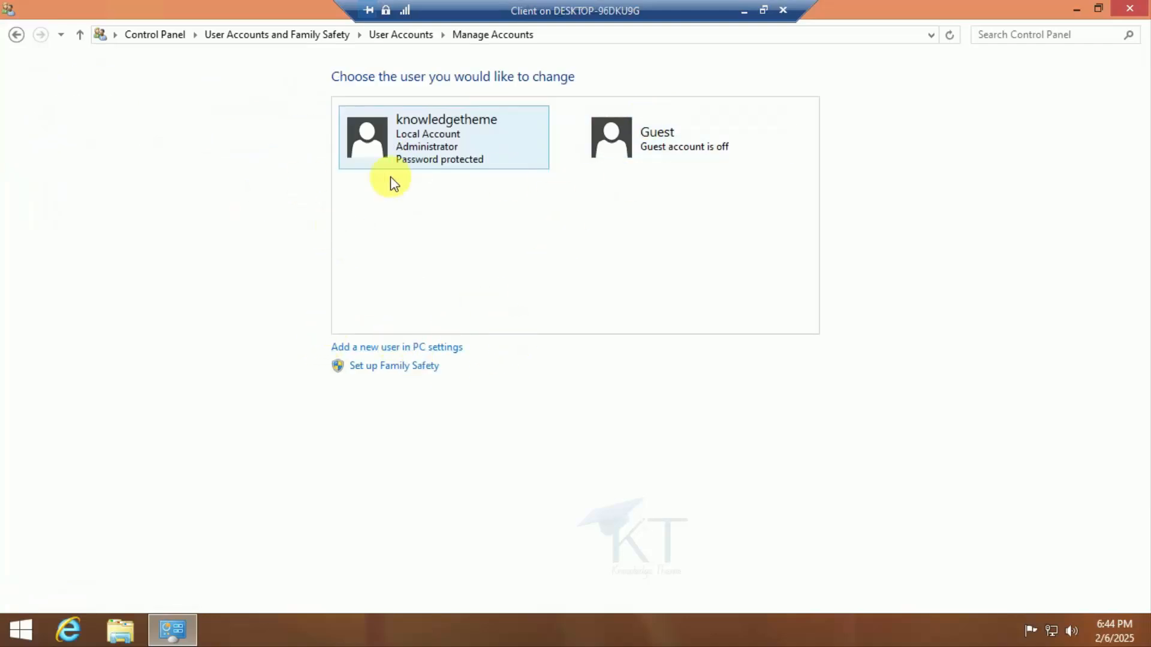
pyautogui.click(16, 34)
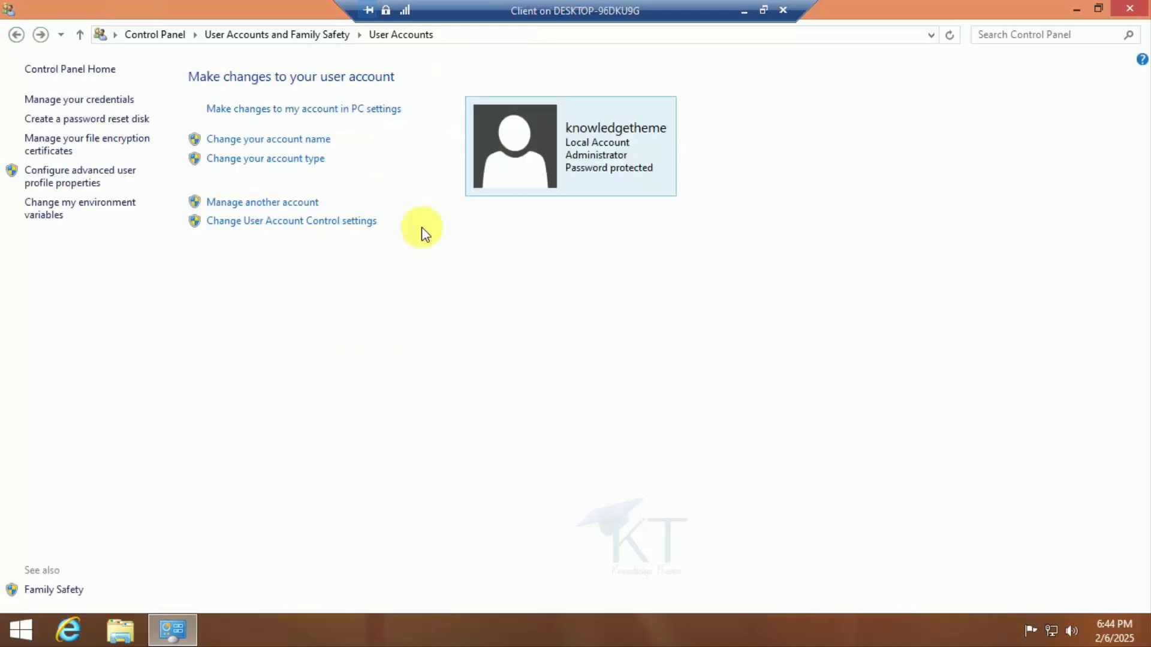
# Inspect the notification level in the User Account Control settings and close the dialog without saving.
pyautogui.click(256, 222)
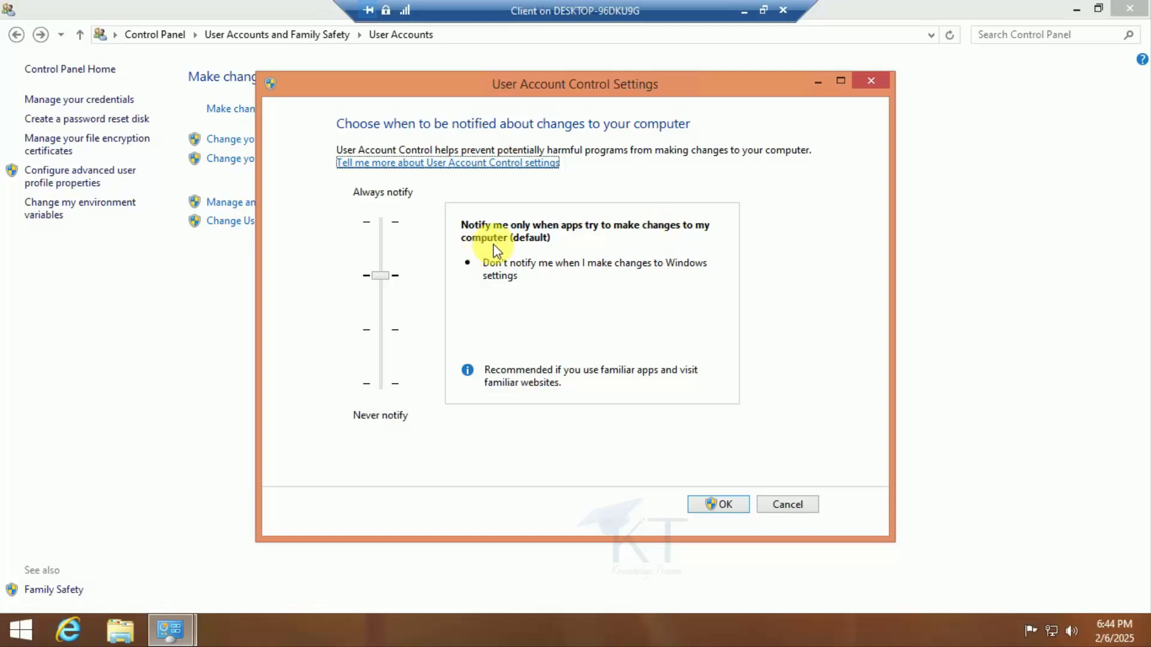
pyautogui.click(391, 269)
pyautogui.click(391, 277)
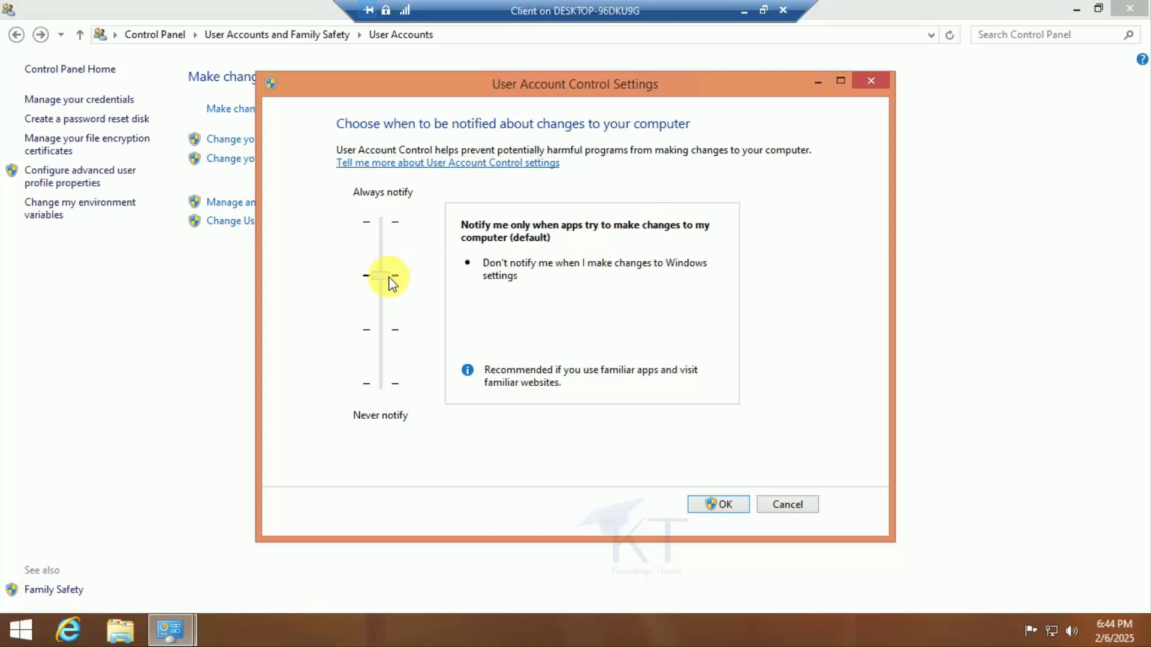
pyautogui.click(780, 506)
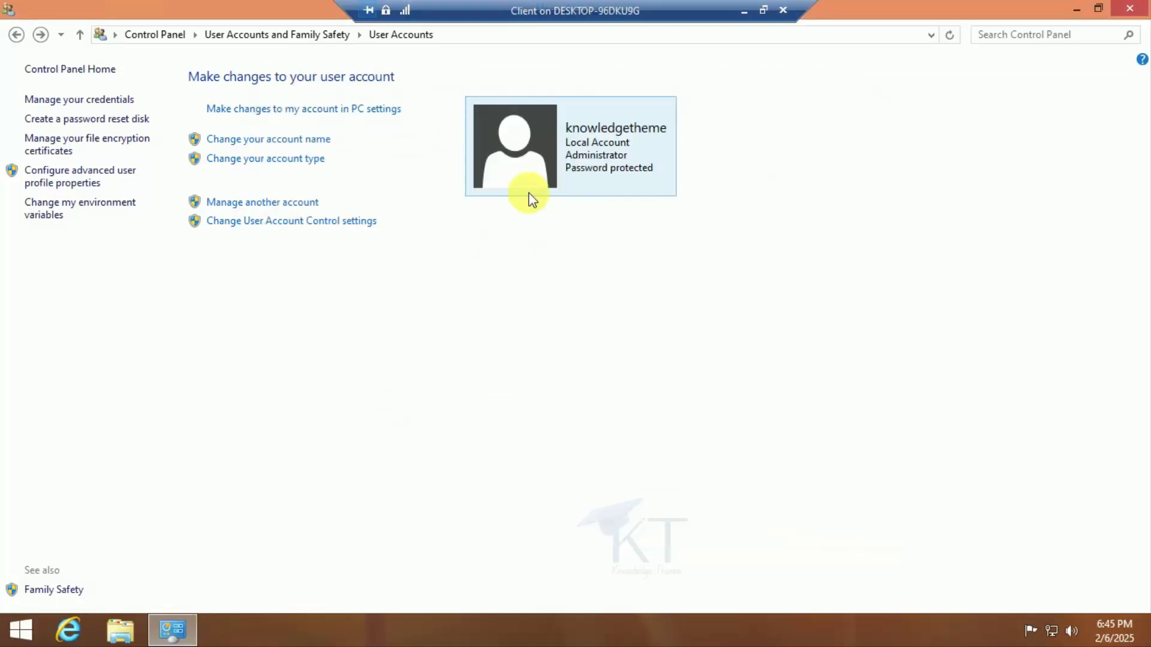
# Close the User Accounts window and refresh the desktop.
pyautogui.moveTo(1148, 2)
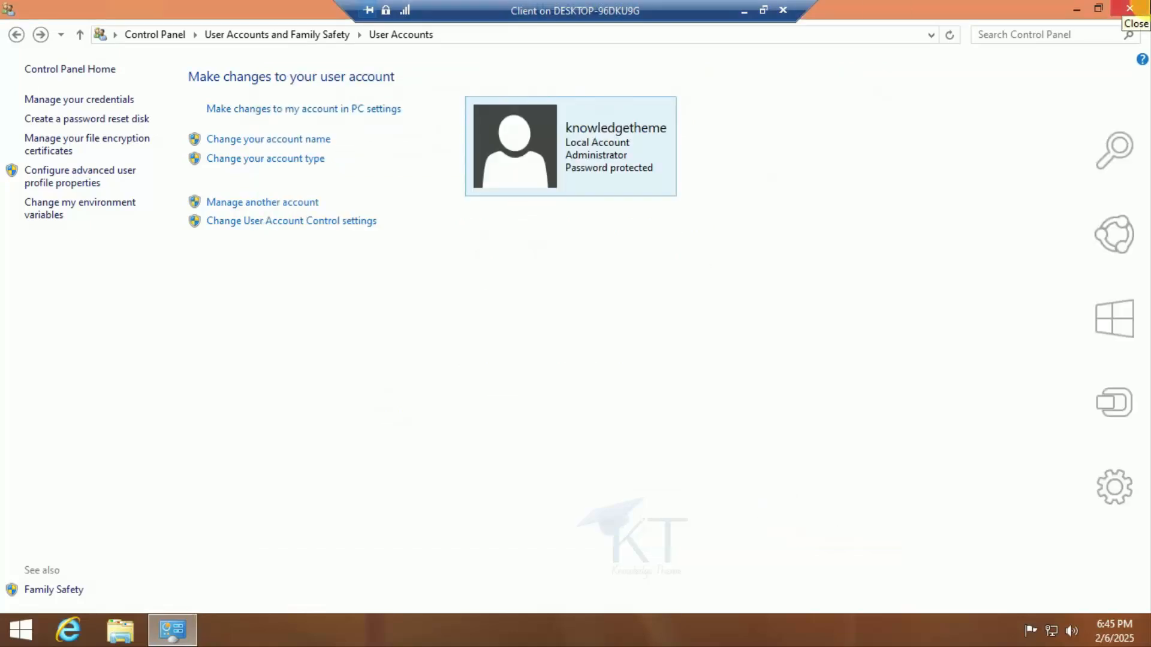
pyautogui.click(1129, 7)
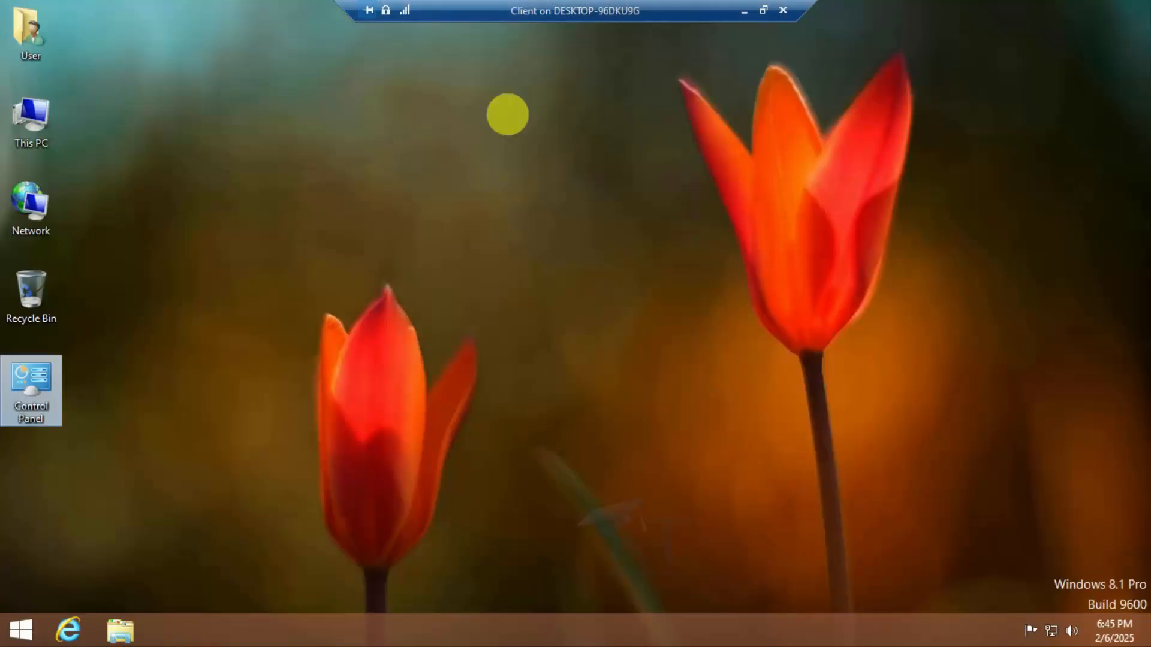
pyautogui.rightClick(432, 138)
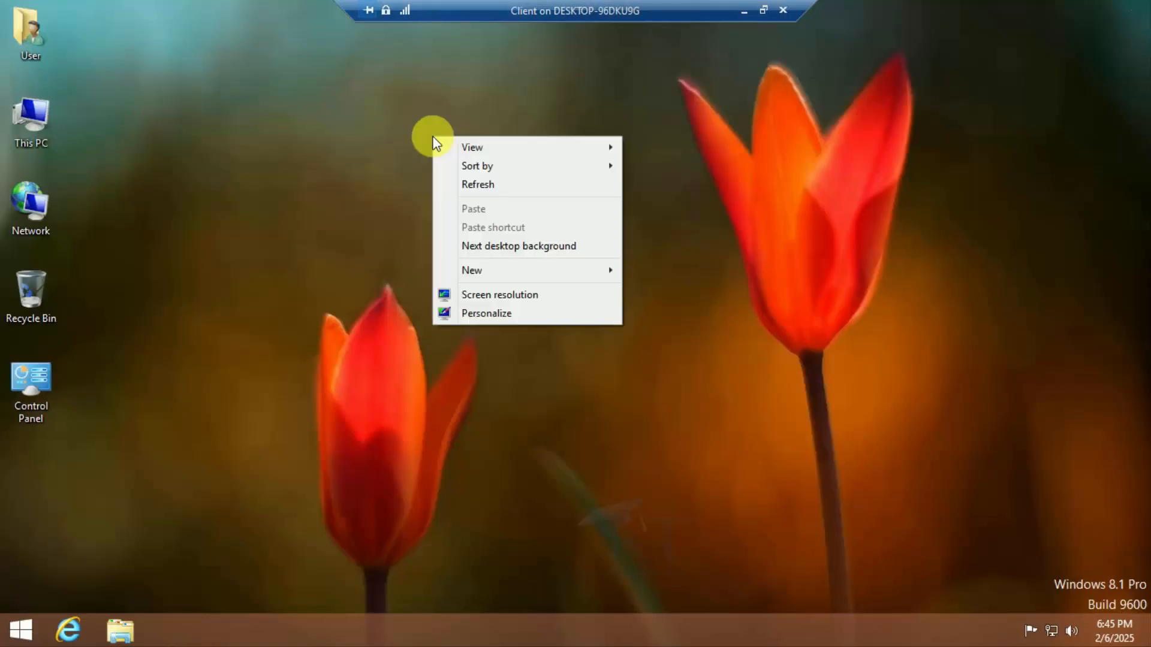
pyautogui.click(476, 187)
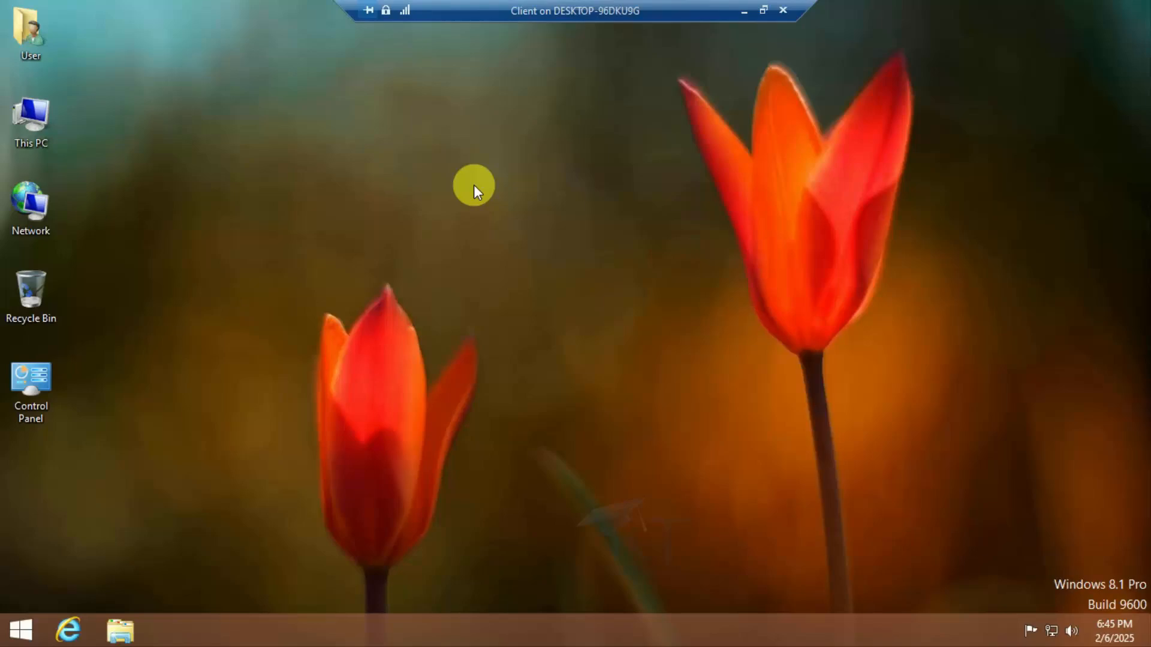
# Try to change the account's password from the Windows security screen, entering the old password, and cancel back to the desktop.
pyautogui.hotkey('ctrl', 'alt', 'End')
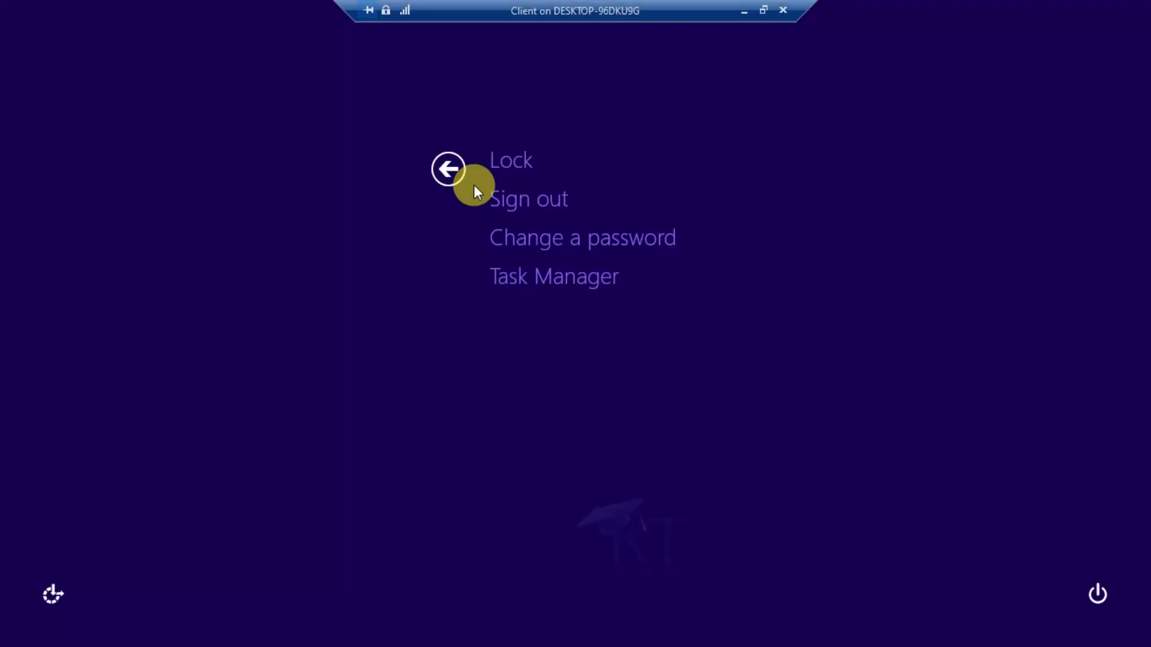
pyautogui.click(562, 247)
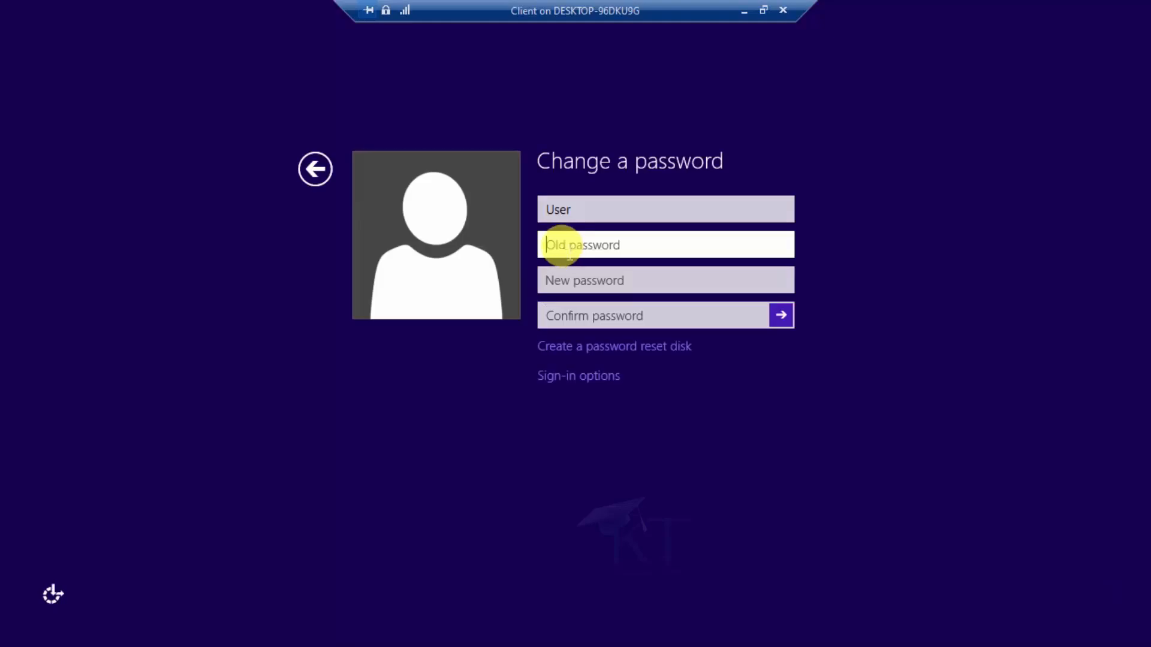
pyautogui.write('*****')
pyautogui.click(593, 282)
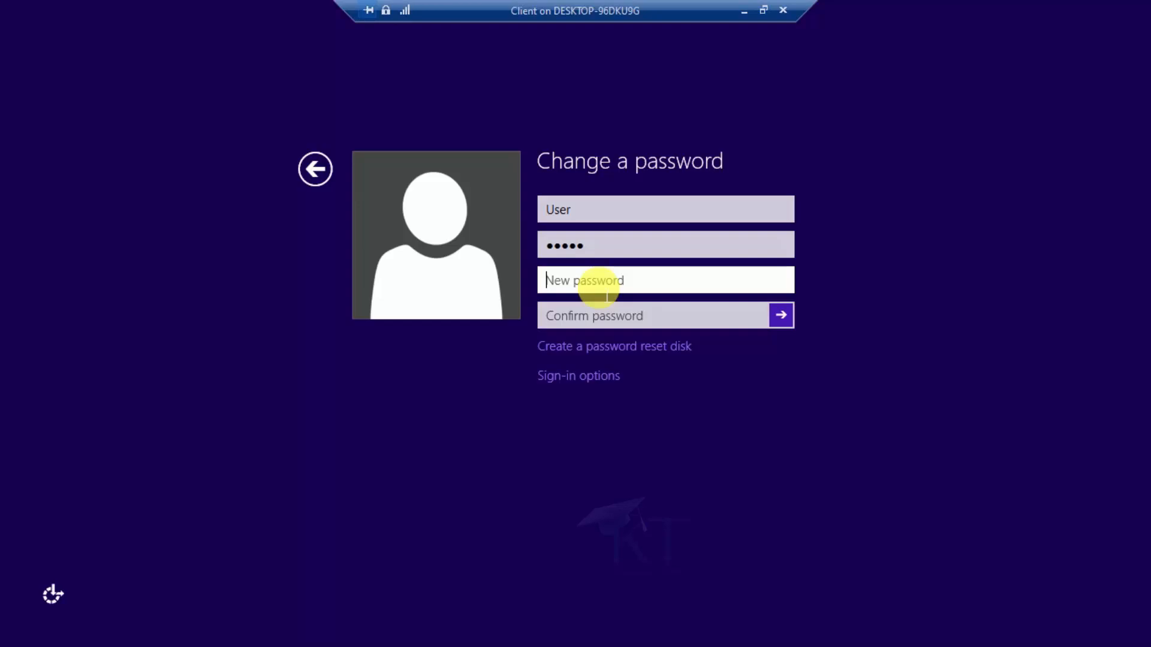
pyautogui.press('Escape')
pyautogui.press('Escape')
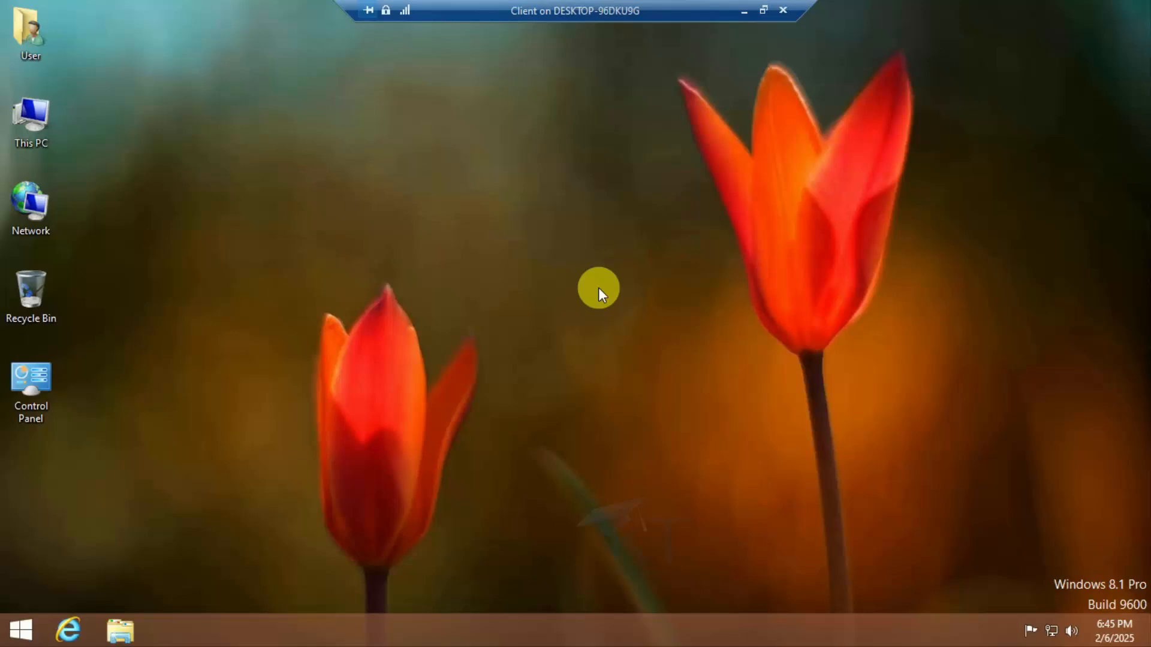
pyautogui.rightClick(414, 153)
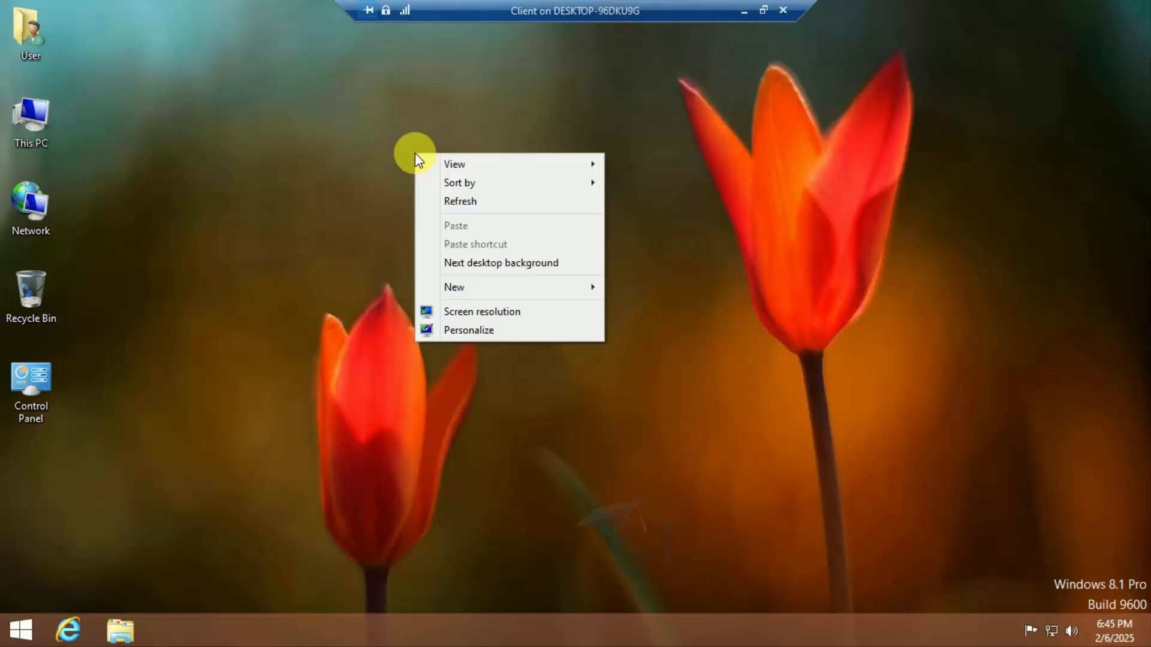
pyautogui.click(476, 205)
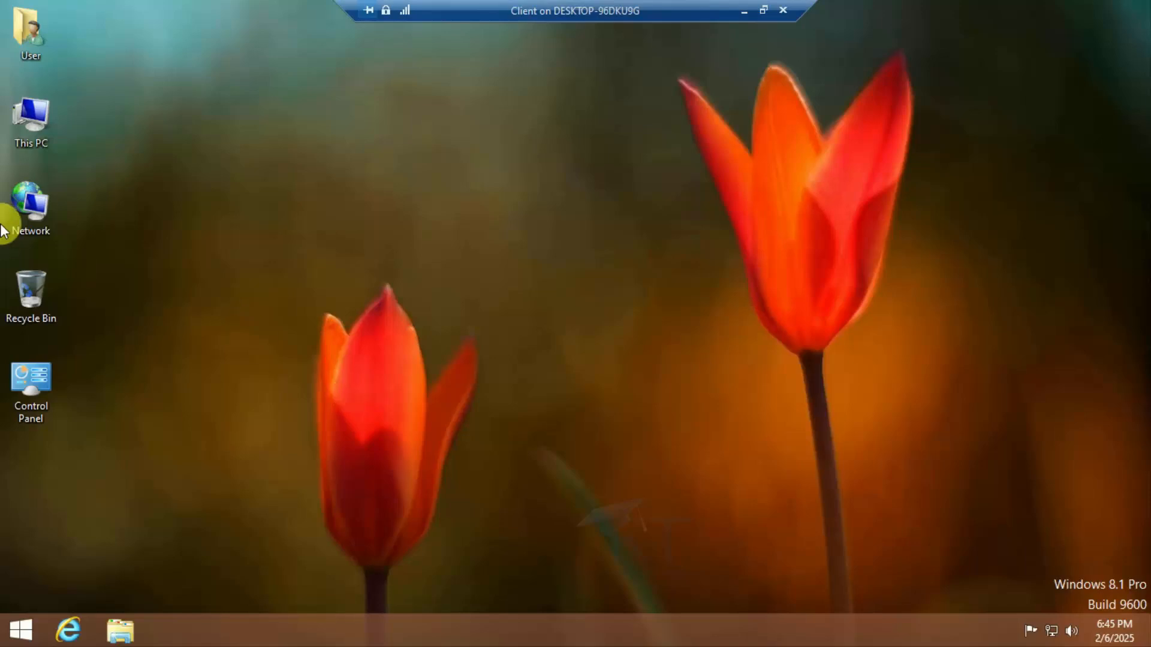
# Inspect the computer name and workgroup change settings in the system properties, and close everything without changing them.
pyautogui.doubleClick(34, 113)
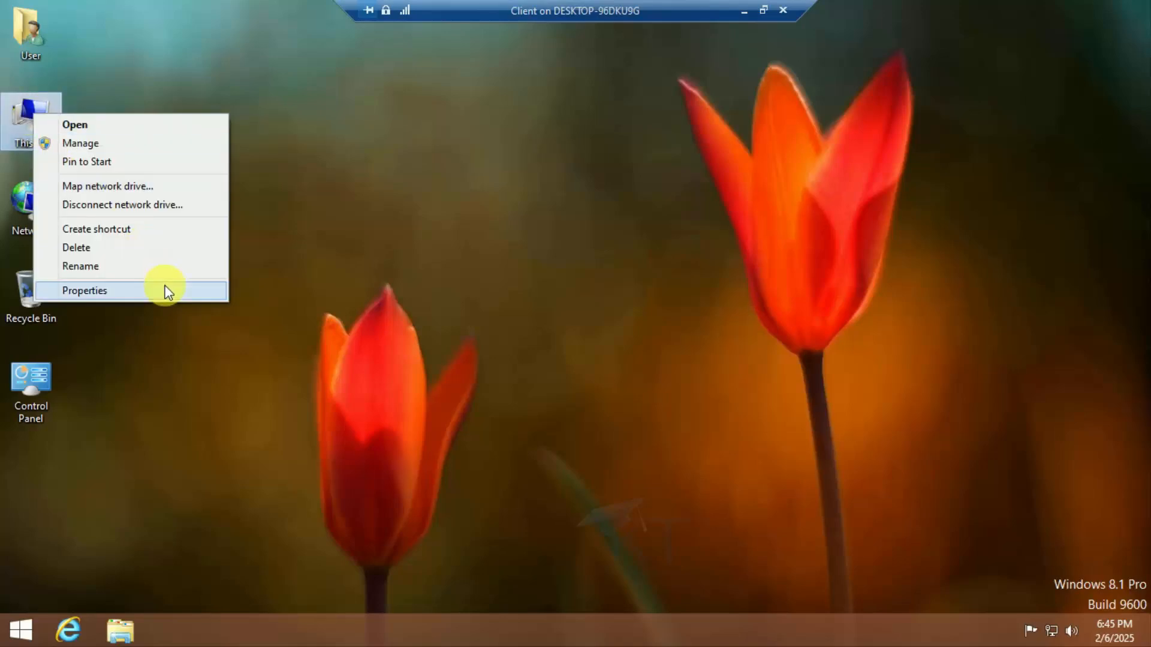
pyautogui.click(166, 292)
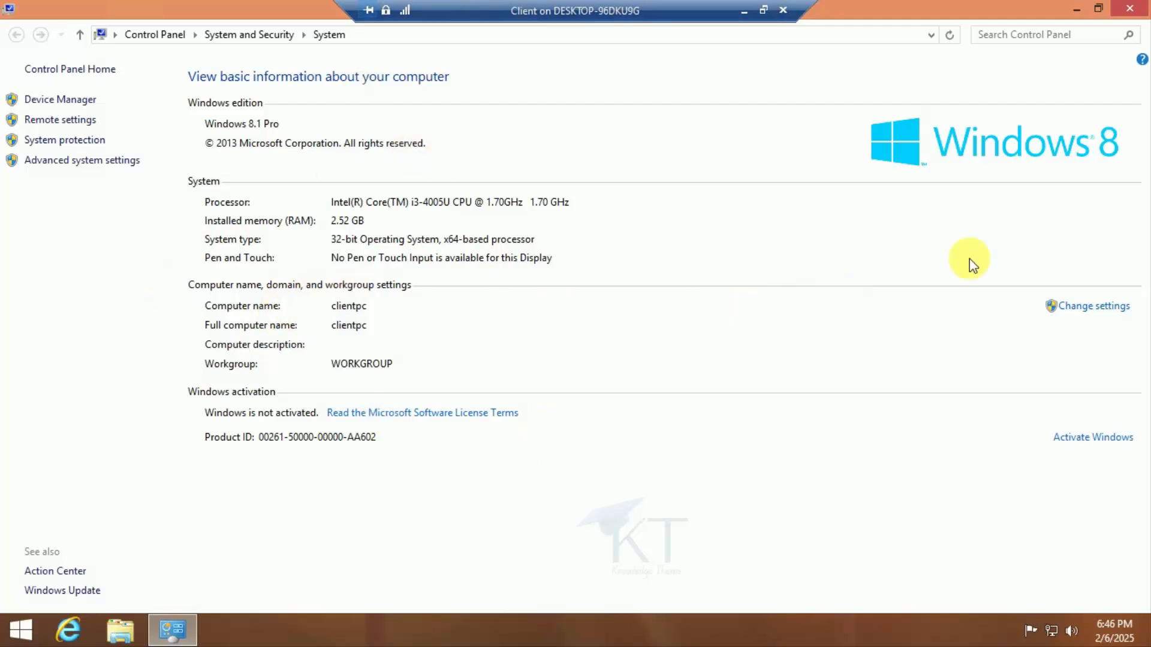
pyautogui.click(1079, 312)
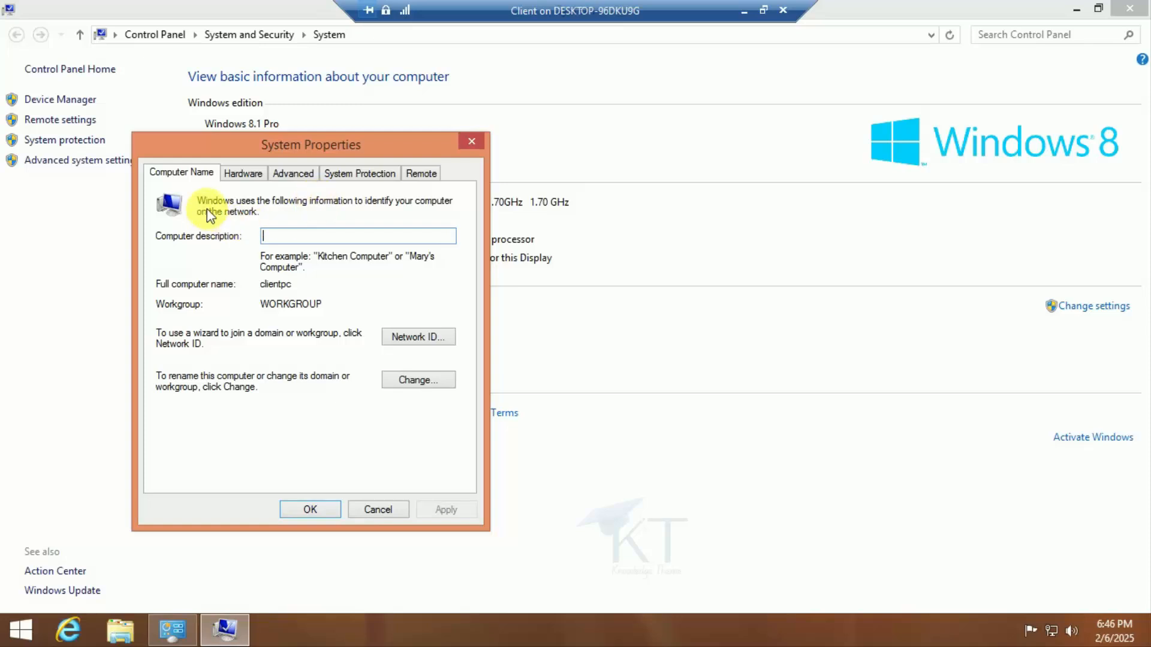
pyautogui.click(427, 380)
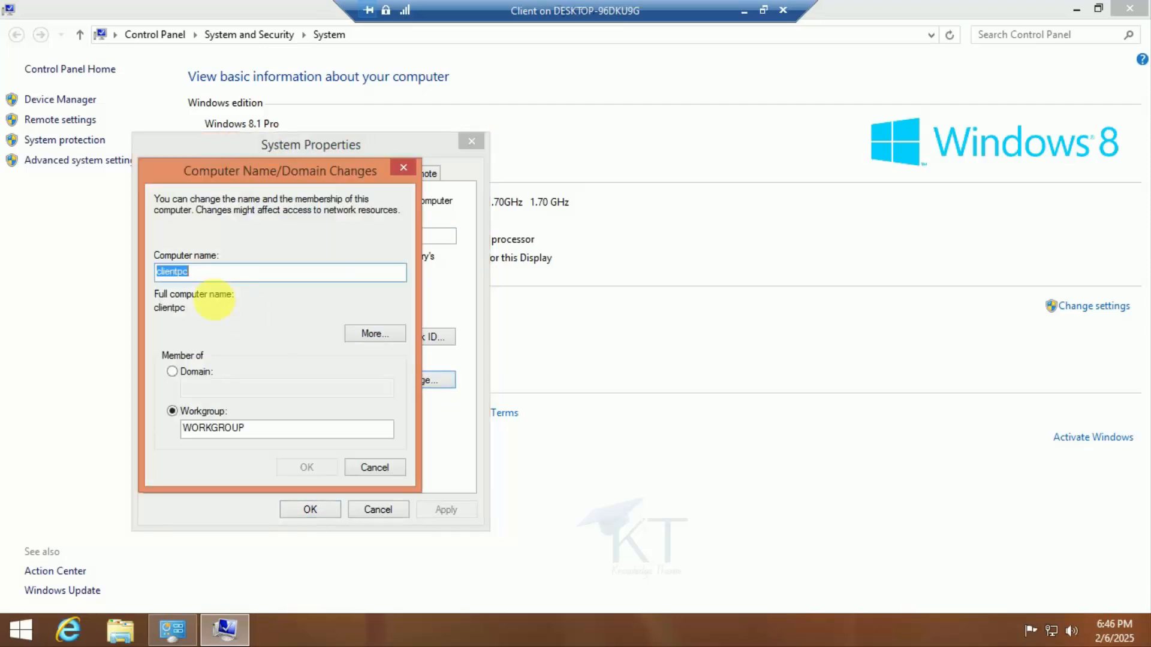
pyautogui.click(219, 269)
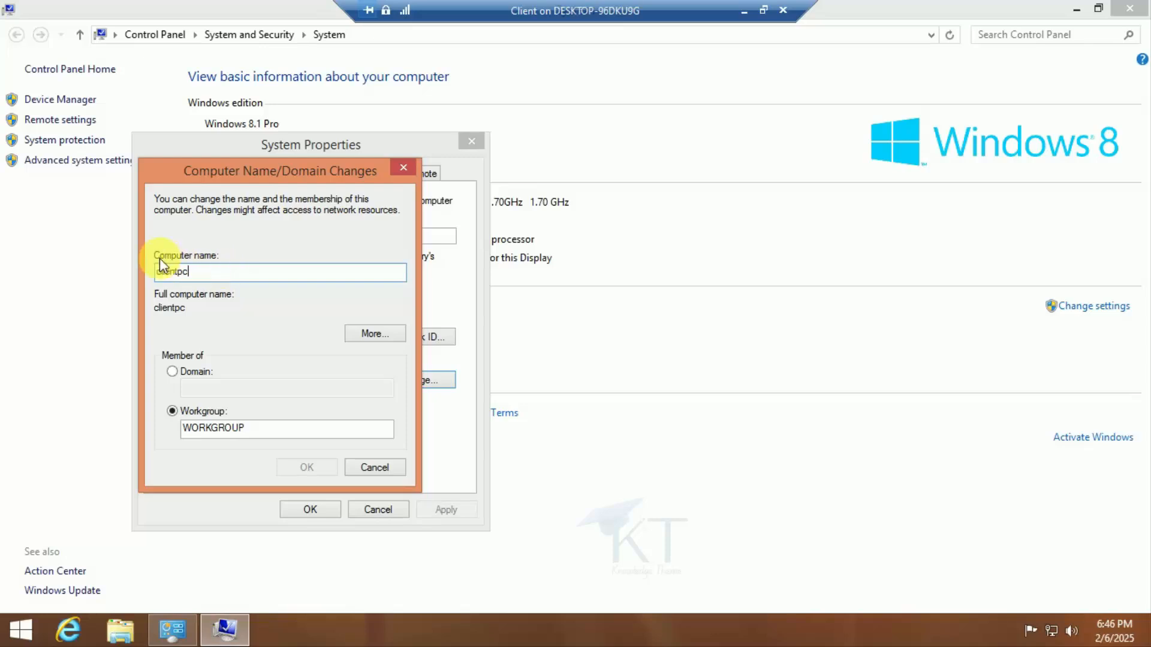
pyautogui.moveTo(190, 272); pyautogui.dragTo(139, 280)
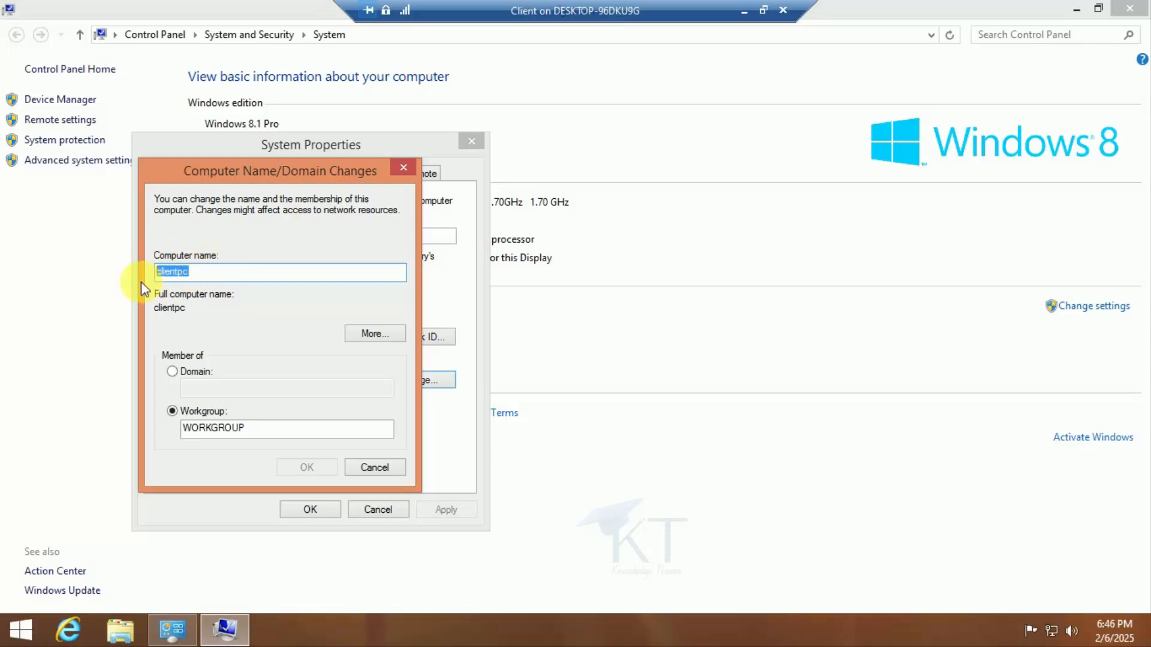
pyautogui.click(372, 469)
pyautogui.click(310, 509)
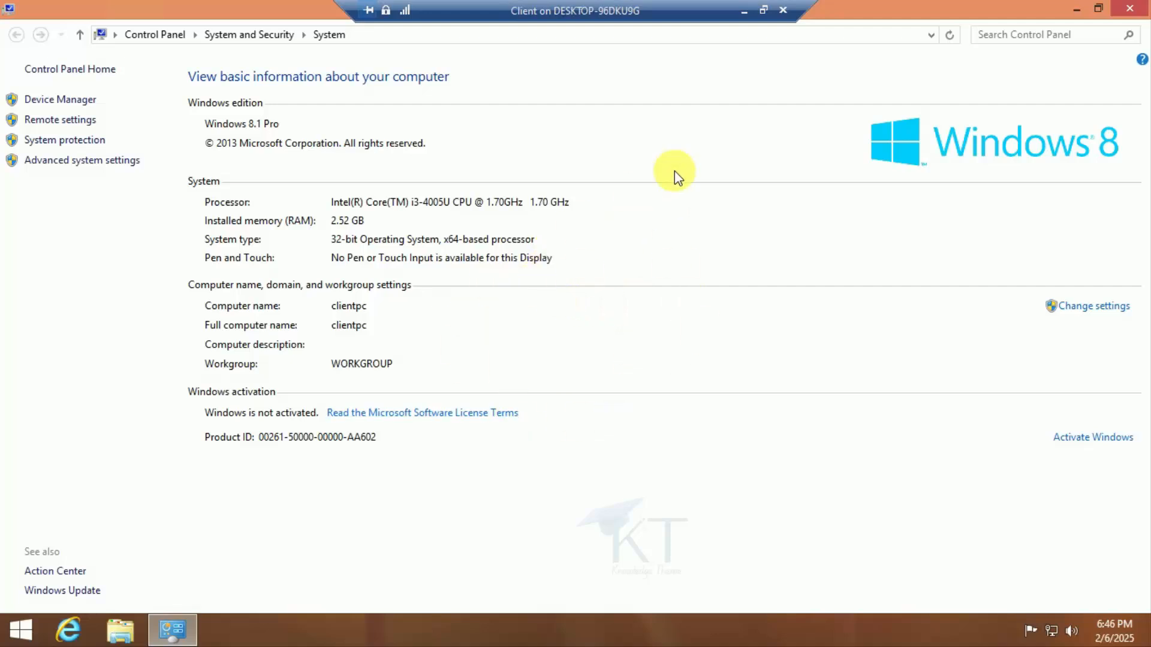
pyautogui.click(1129, 8)
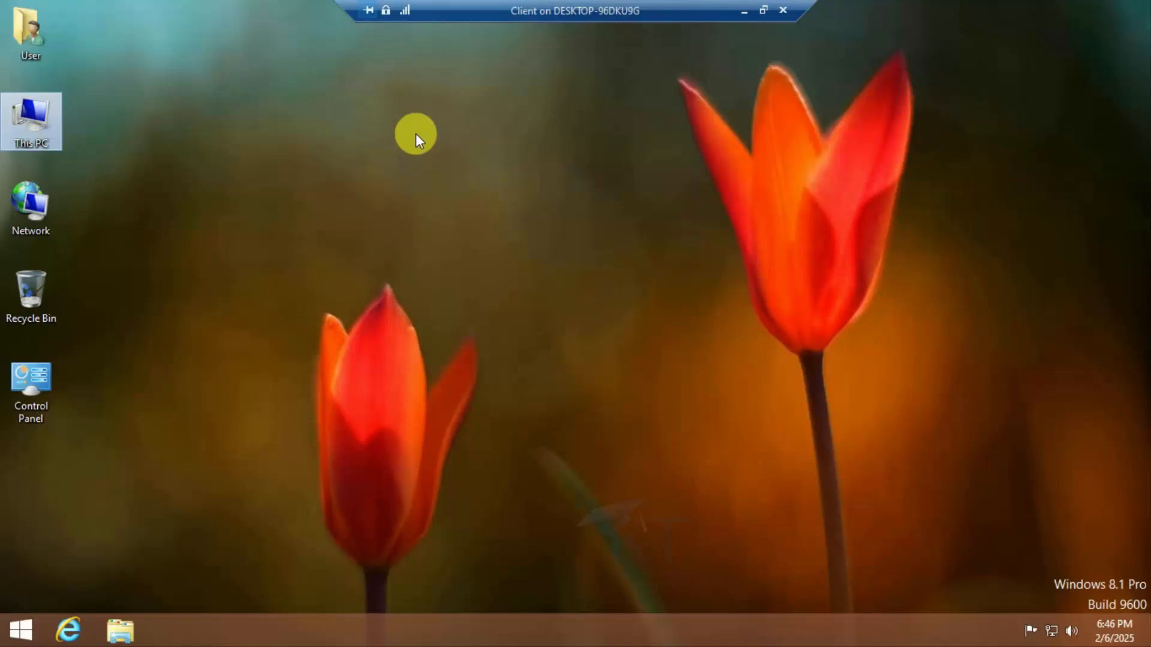
# Rename the computer to windowpc in the system's computer name settings, keeping its workgroup membership, and acknowledge the restart notice.
pyautogui.rightClick(27, 114)
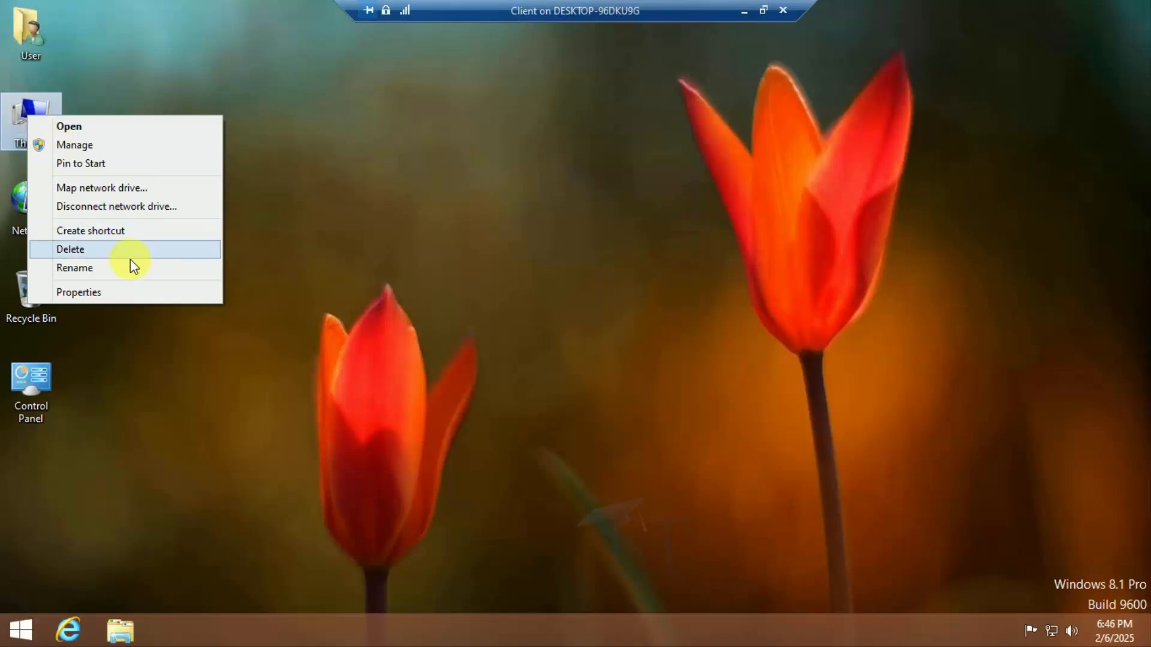
pyautogui.click(153, 291)
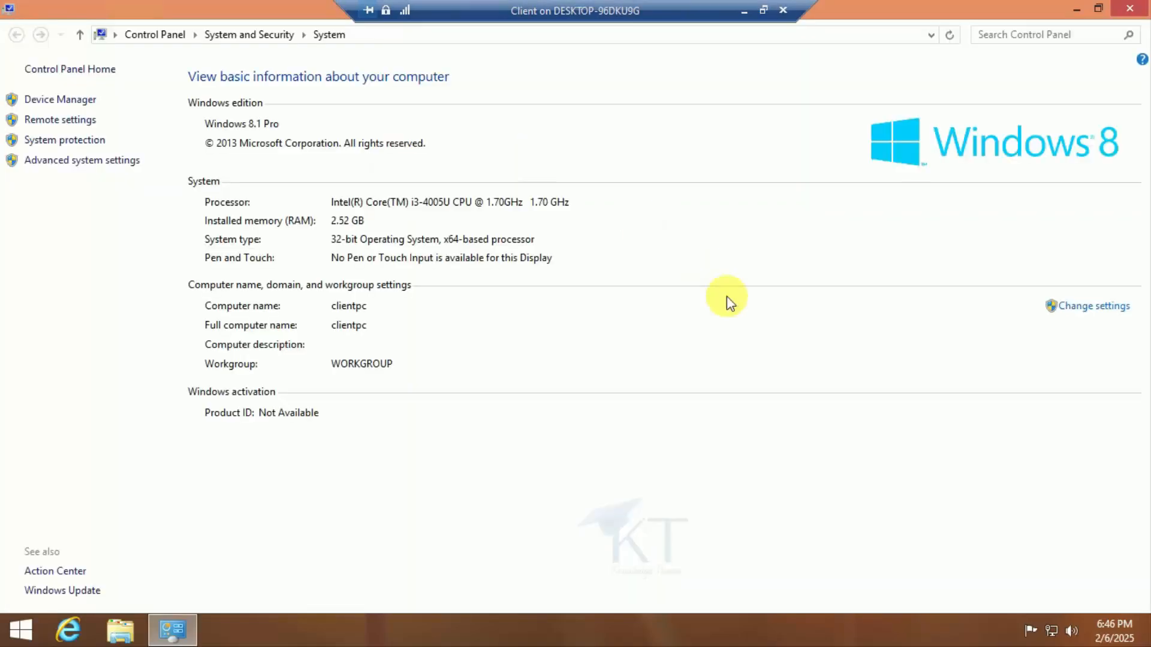
pyautogui.click(1093, 307)
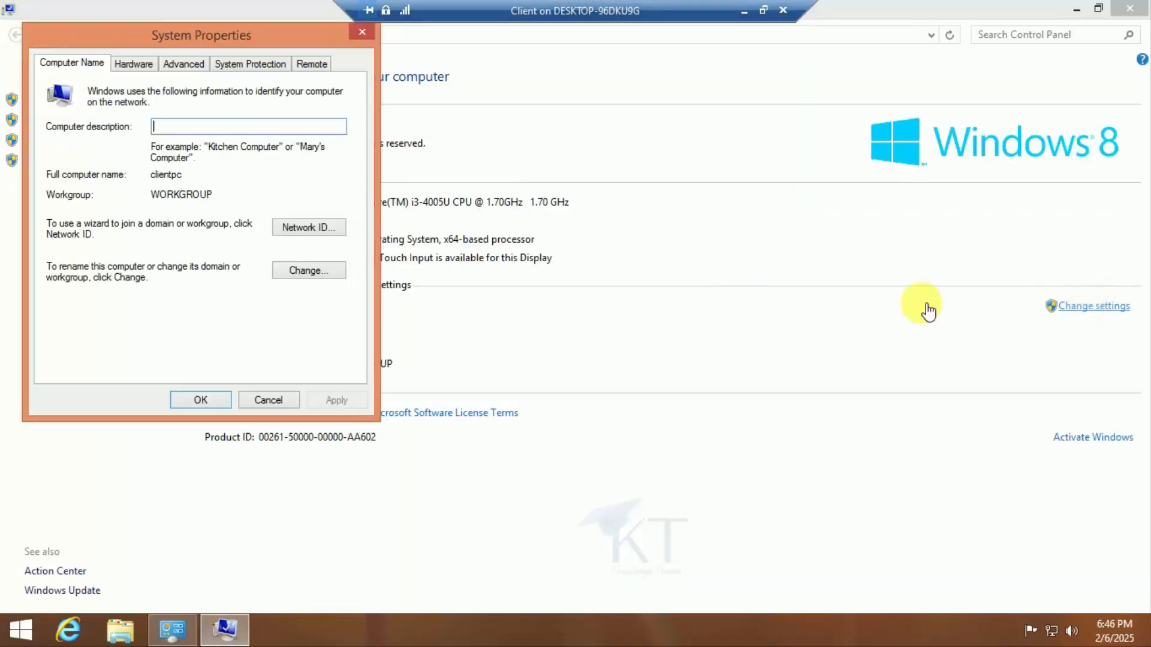
pyautogui.click(309, 271)
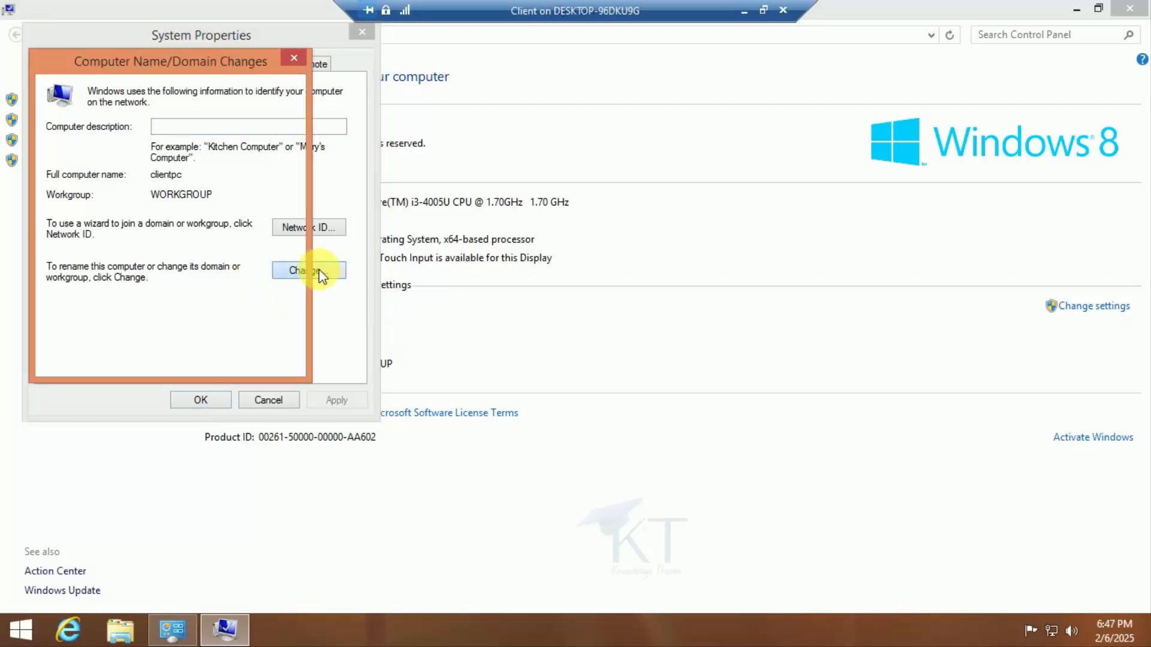
pyautogui.click(99, 161)
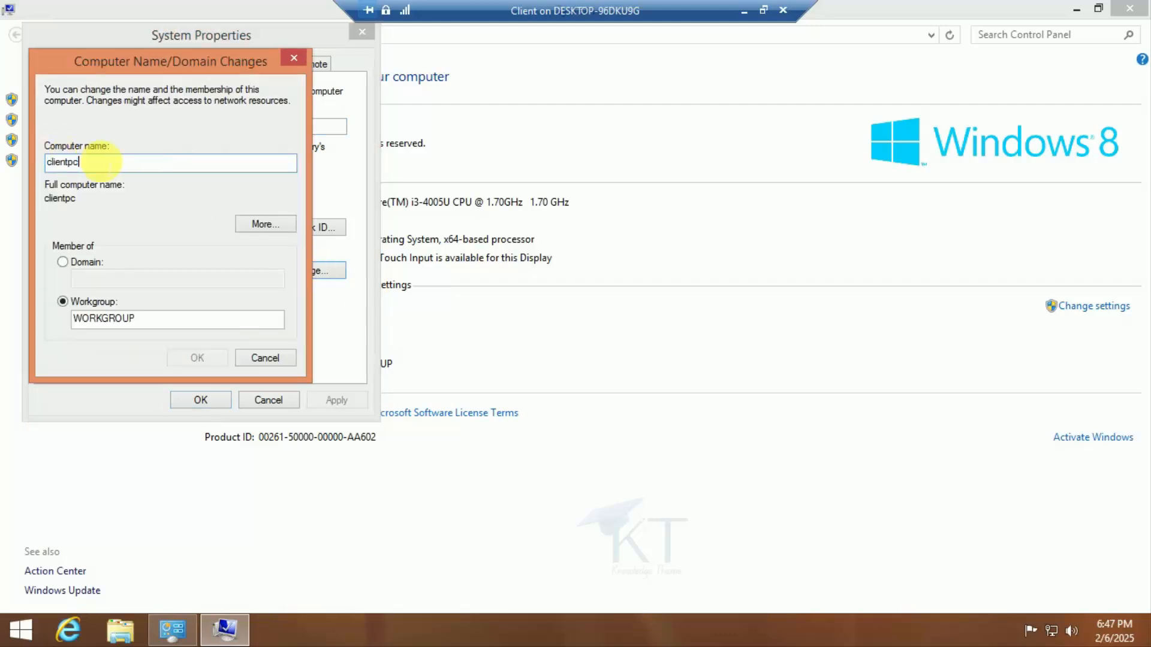
pyautogui.press('BackSpace')
pyautogui.press('BackSpace')
pyautogui.press('BackSpace')
pyautogui.press('BackSpace')
pyautogui.press('BackSpace')
pyautogui.press('BackSpace')
pyautogui.press('BackSpace')
pyautogui.press('BackSpace')
pyautogui.write('windo')
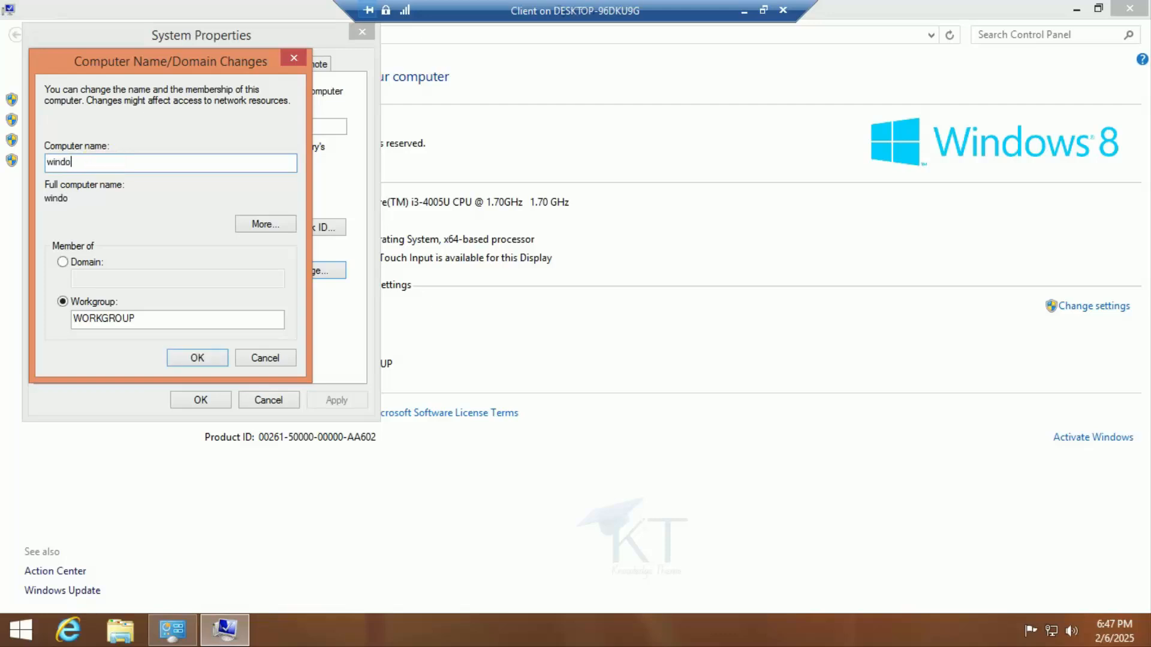
pyautogui.write('wpc')
pyautogui.click(218, 357)
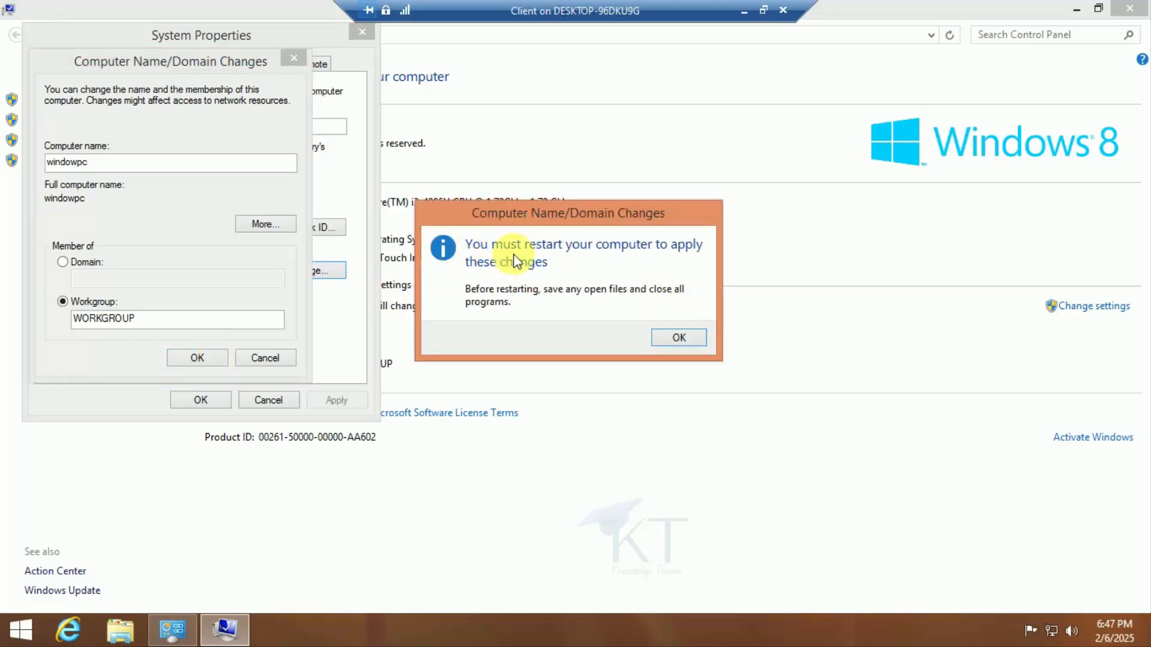
pyautogui.click(666, 340)
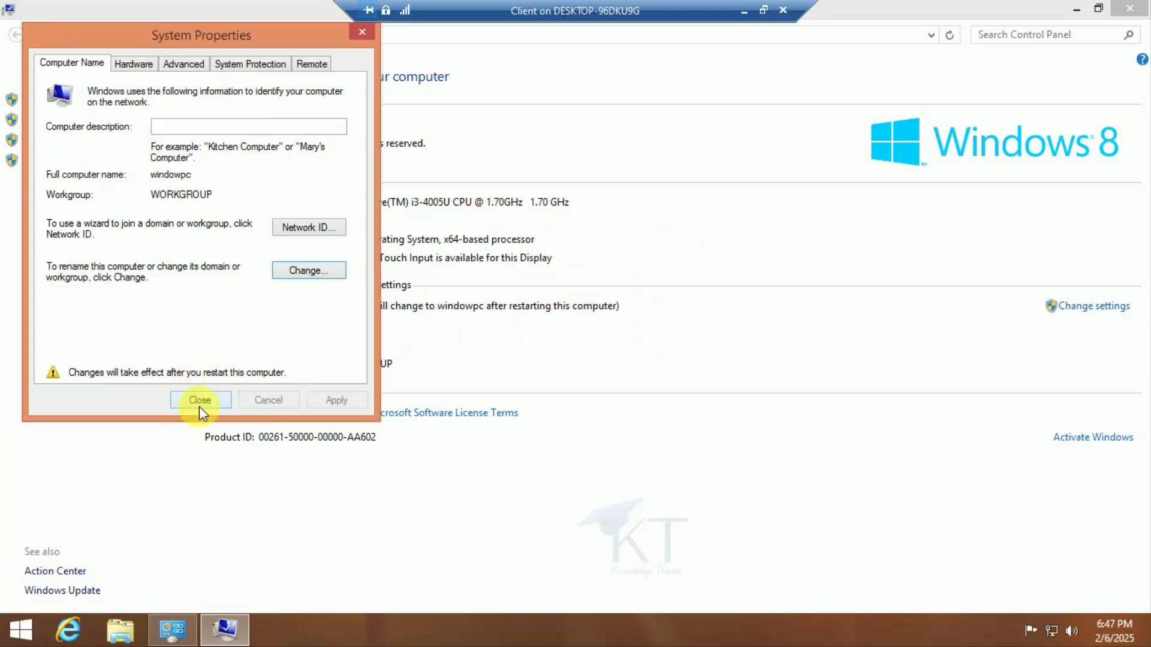
# Restart the virtual machine to apply the computer name change and bring its connection back to full screen.
pyautogui.click(199, 400)
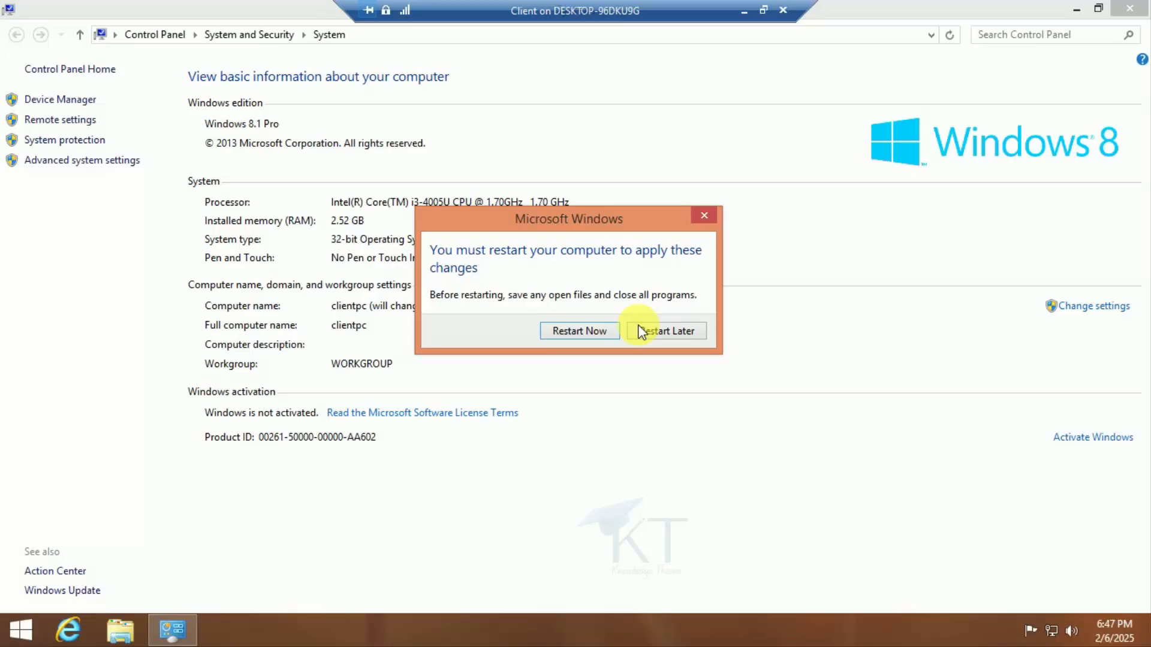
pyautogui.click(593, 333)
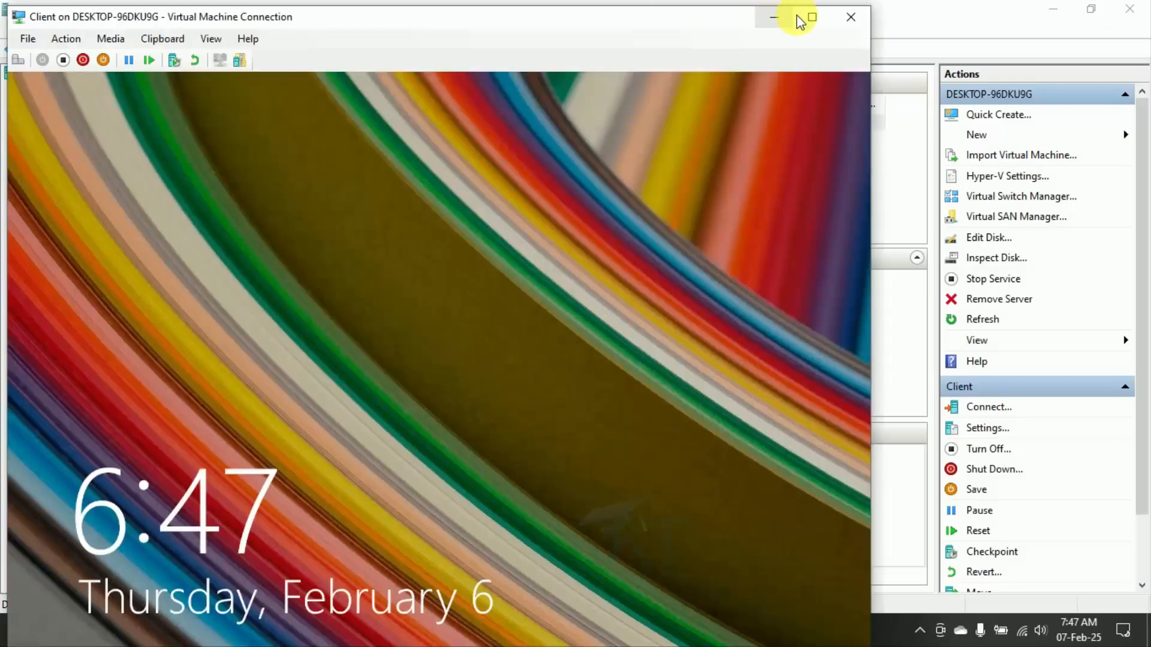
pyautogui.click(812, 17)
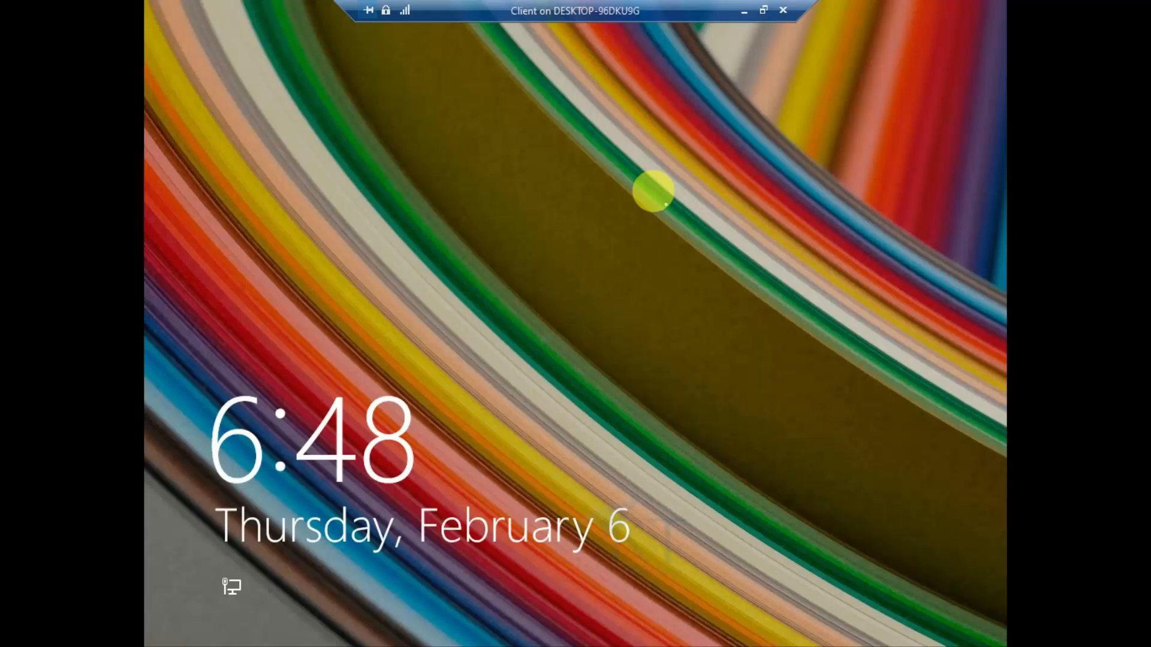
pyautogui.click(723, 317)
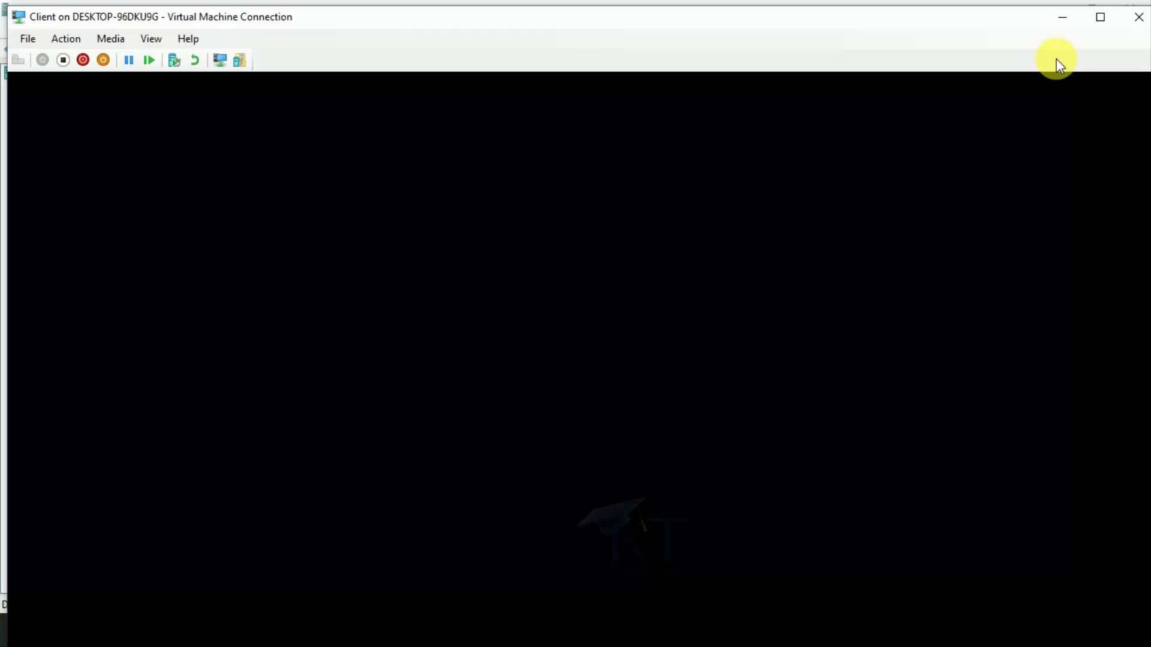
pyautogui.click(1096, 20)
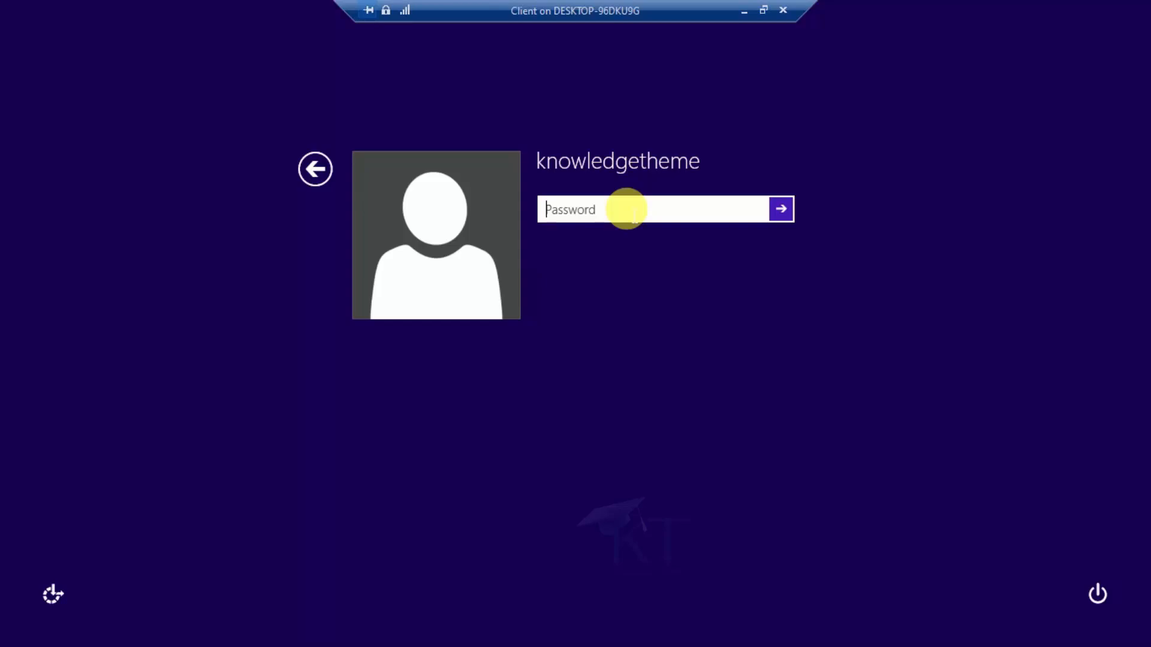
# Sign in to Windows with the account password and go to the desktop.
pyautogui.write('•••••')
pyautogui.press('Return')
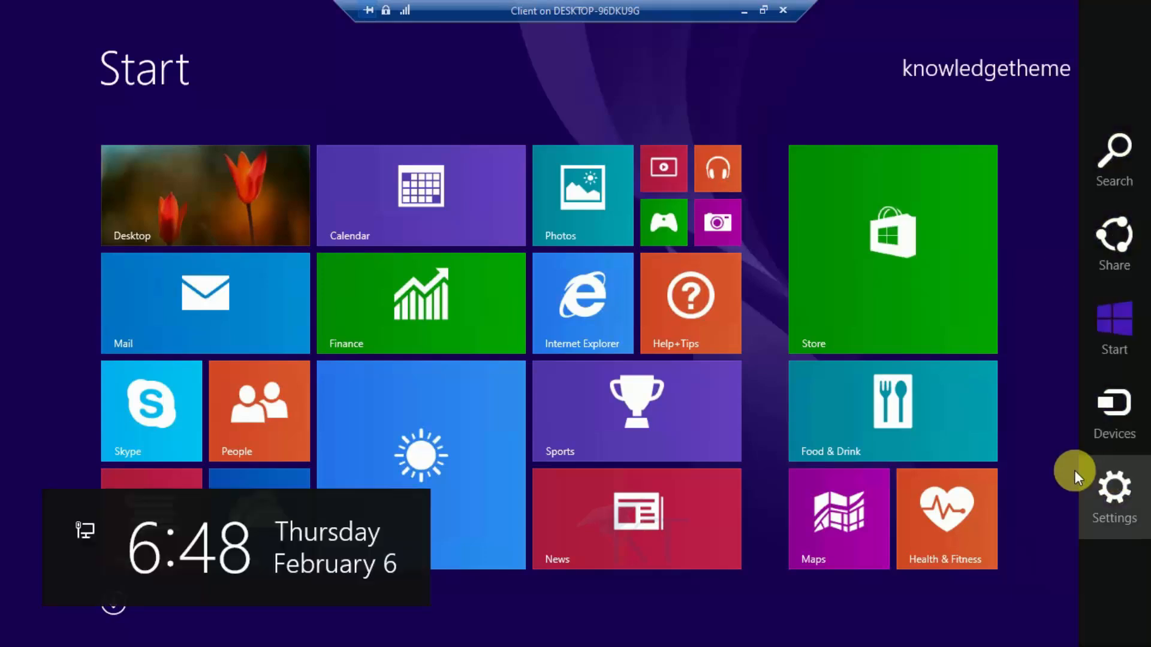
pyautogui.click(275, 210)
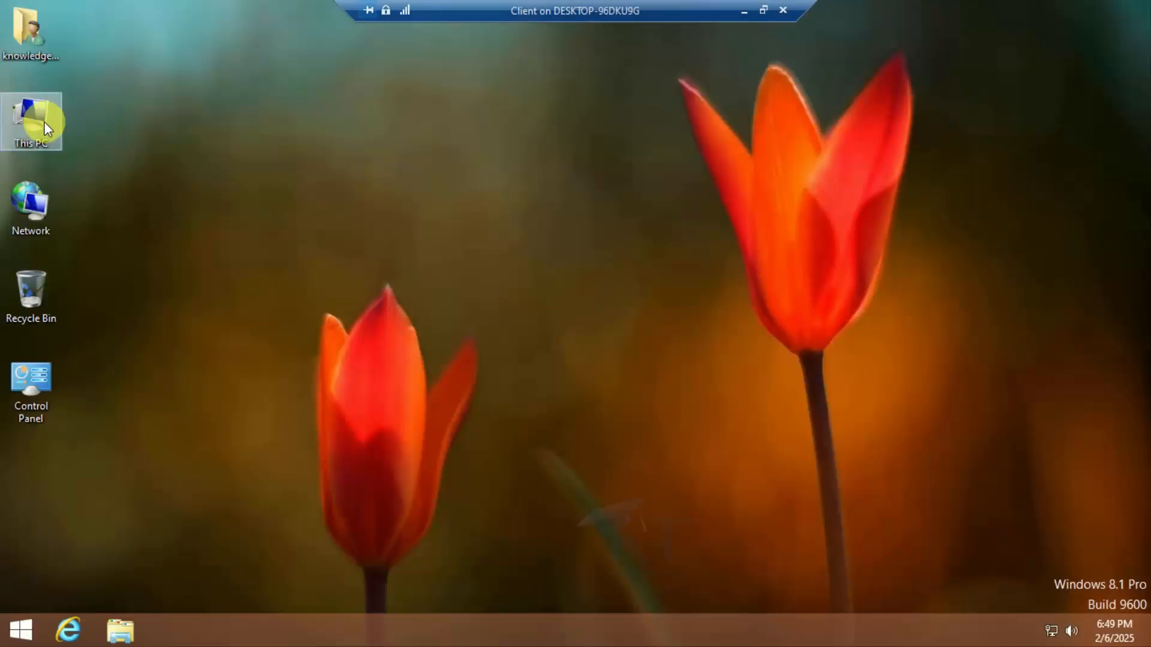
# Check the computer name in the system information of This PC and close the window.
pyautogui.rightClick(47, 122)
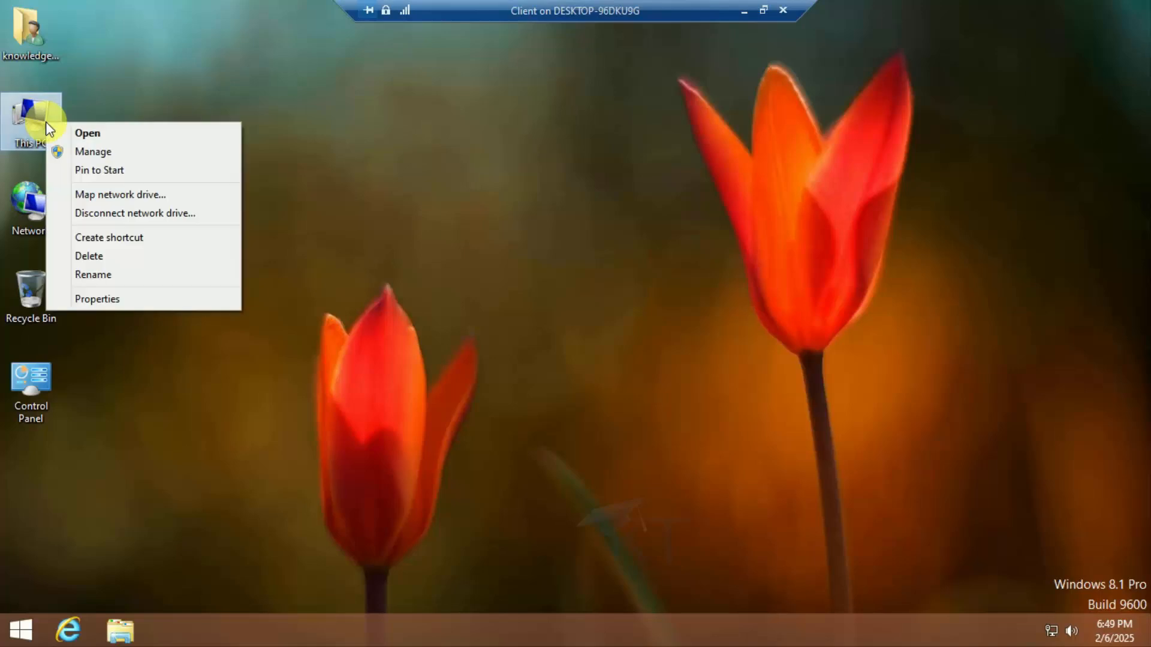
pyautogui.click(188, 303)
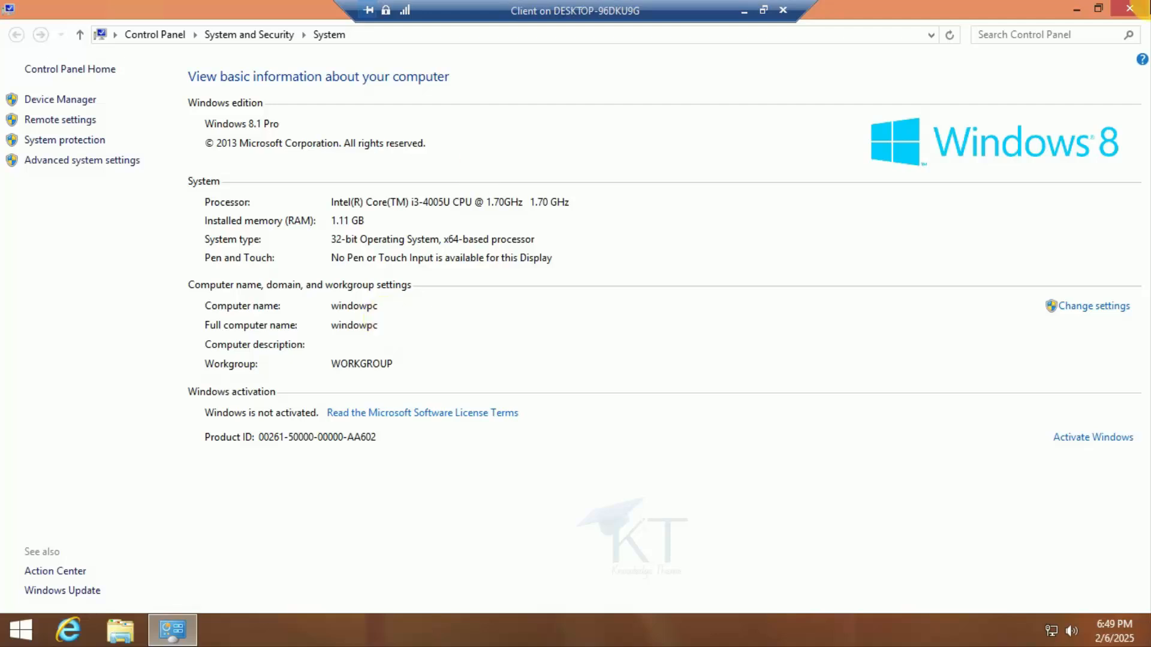
pyautogui.click(1139, 7)
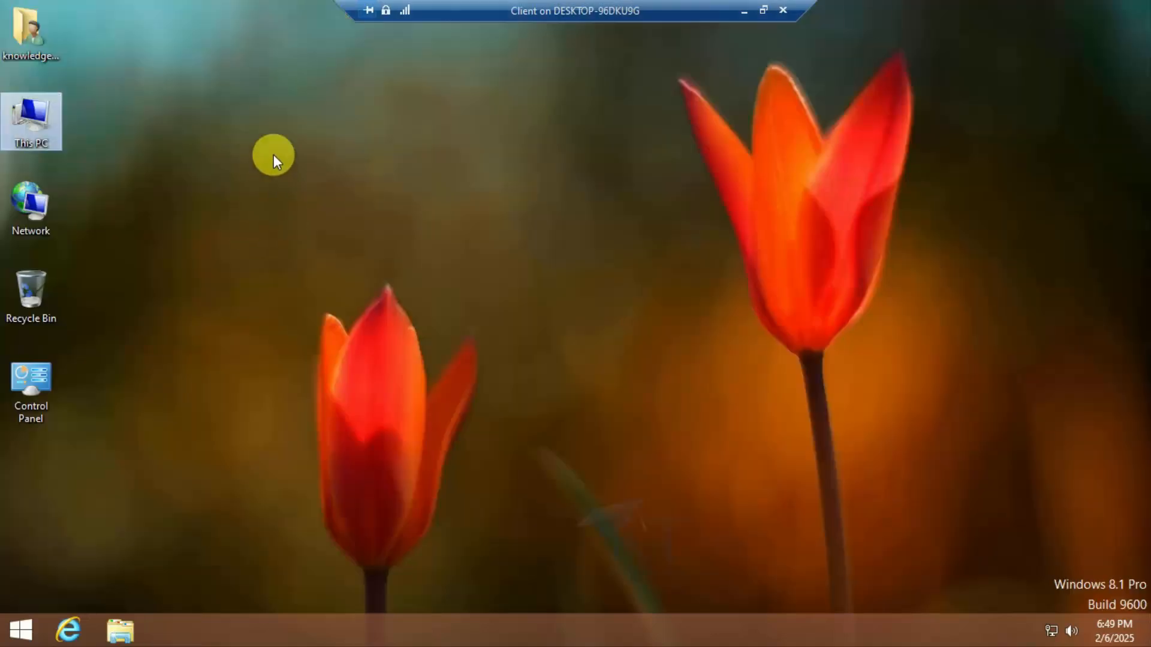
# Clear the icon selection and refresh the desktop twice.
pyautogui.click(93, 99)
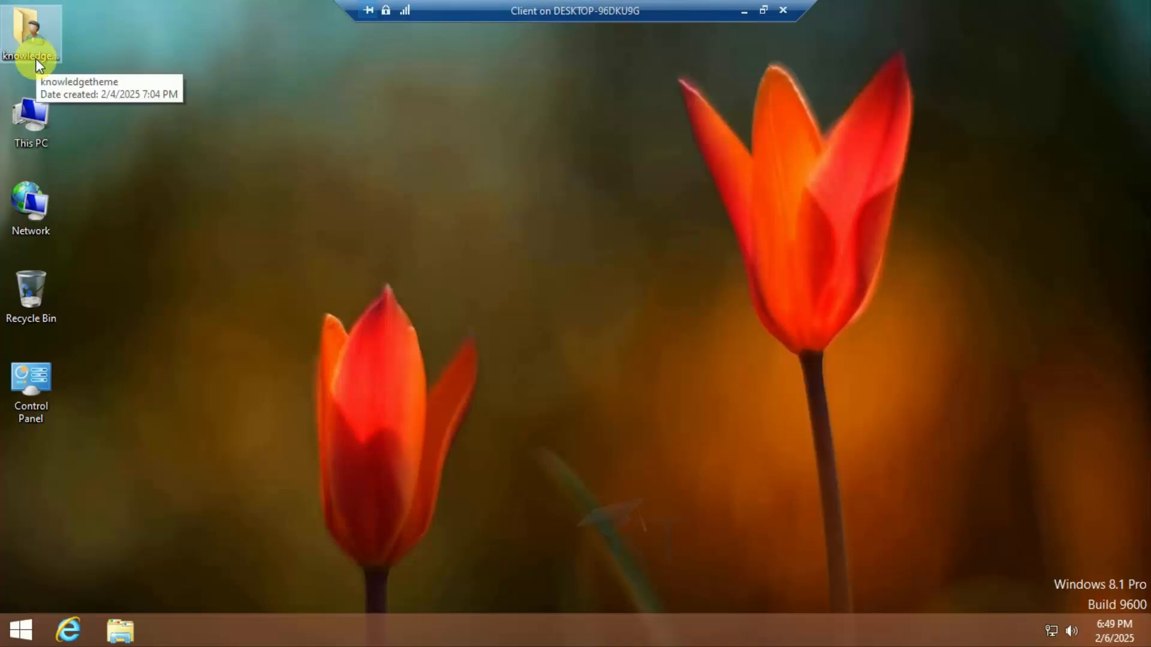
pyautogui.rightClick(316, 126)
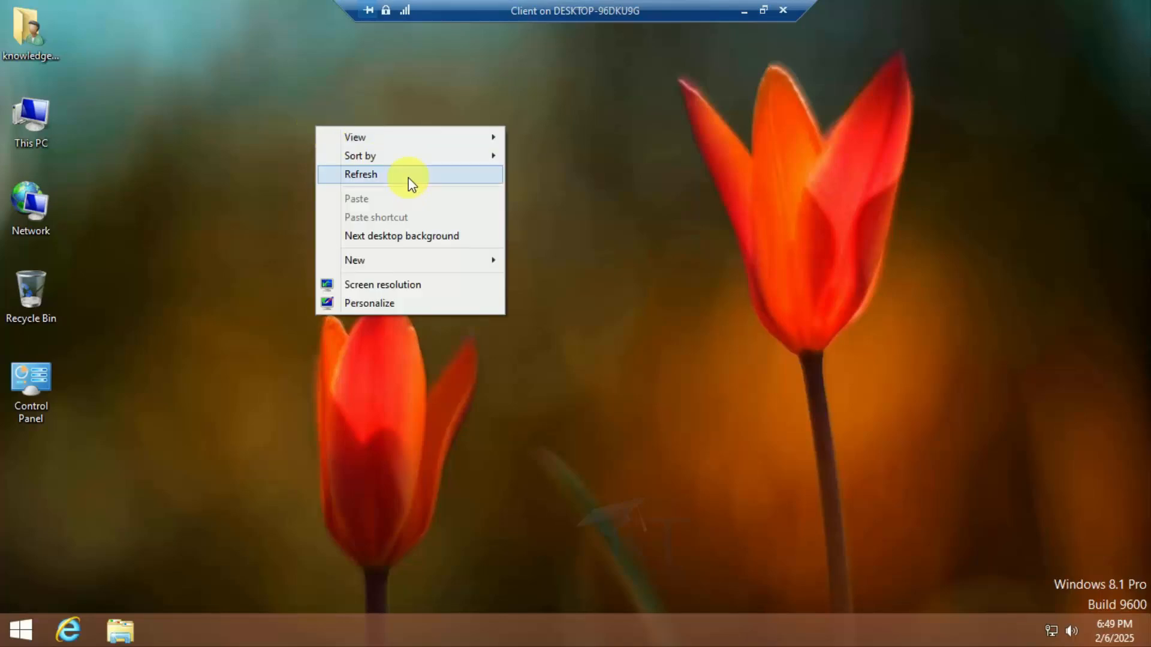
pyautogui.click(408, 178)
pyautogui.rightClick(373, 139)
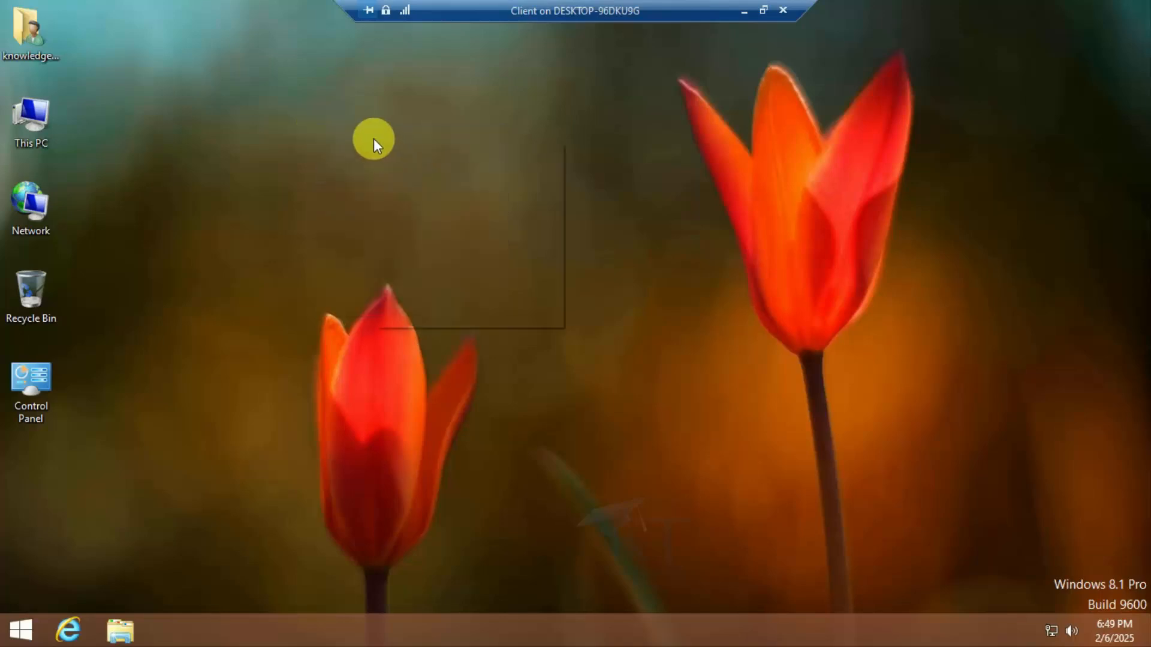
pyautogui.click(425, 184)
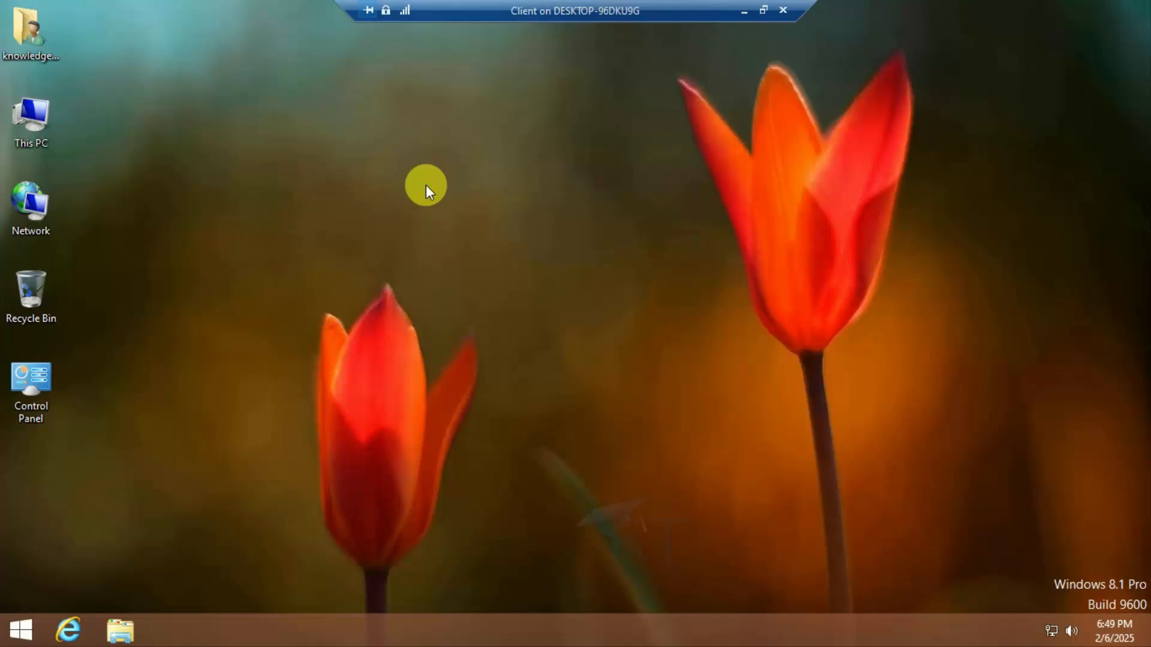
# Open Computer Management for This PC, maximize it, and display the Users folder under Local Users and Groups.
pyautogui.rightClick(29, 114)
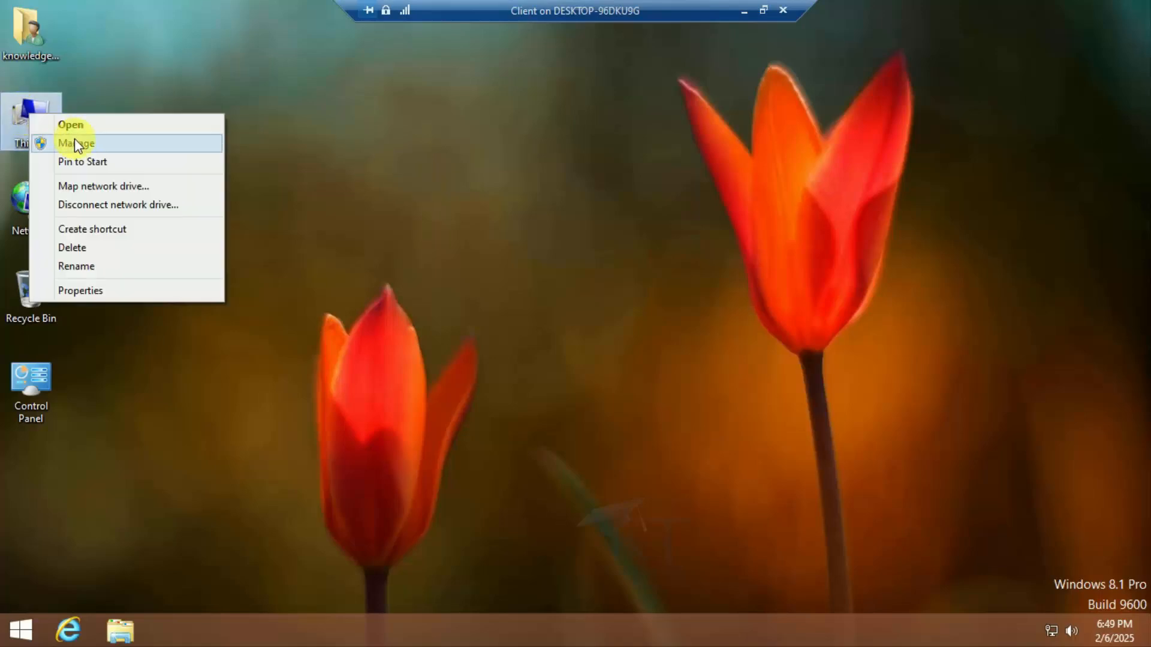
pyautogui.click(78, 144)
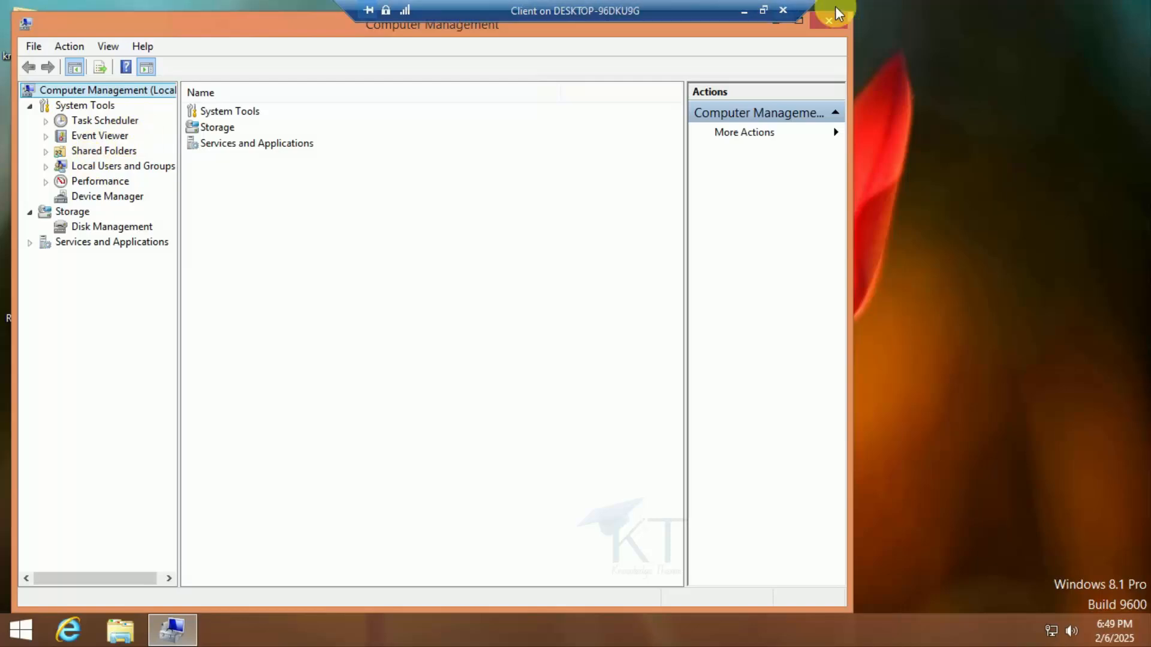
pyautogui.click(801, 24)
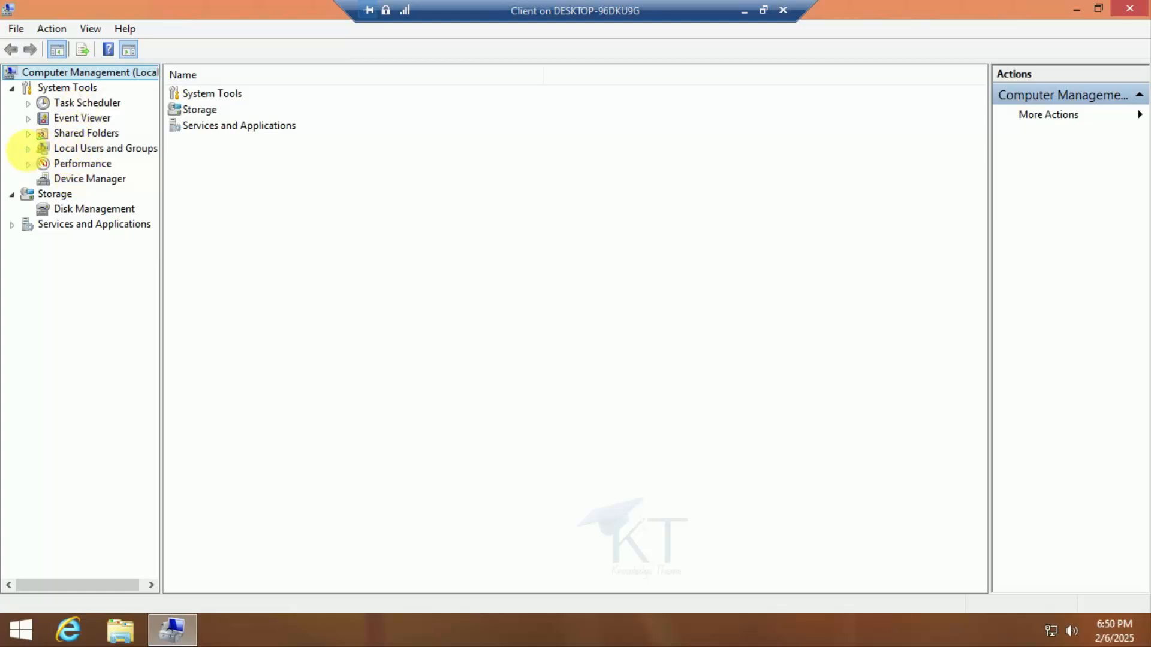
pyautogui.click(28, 149)
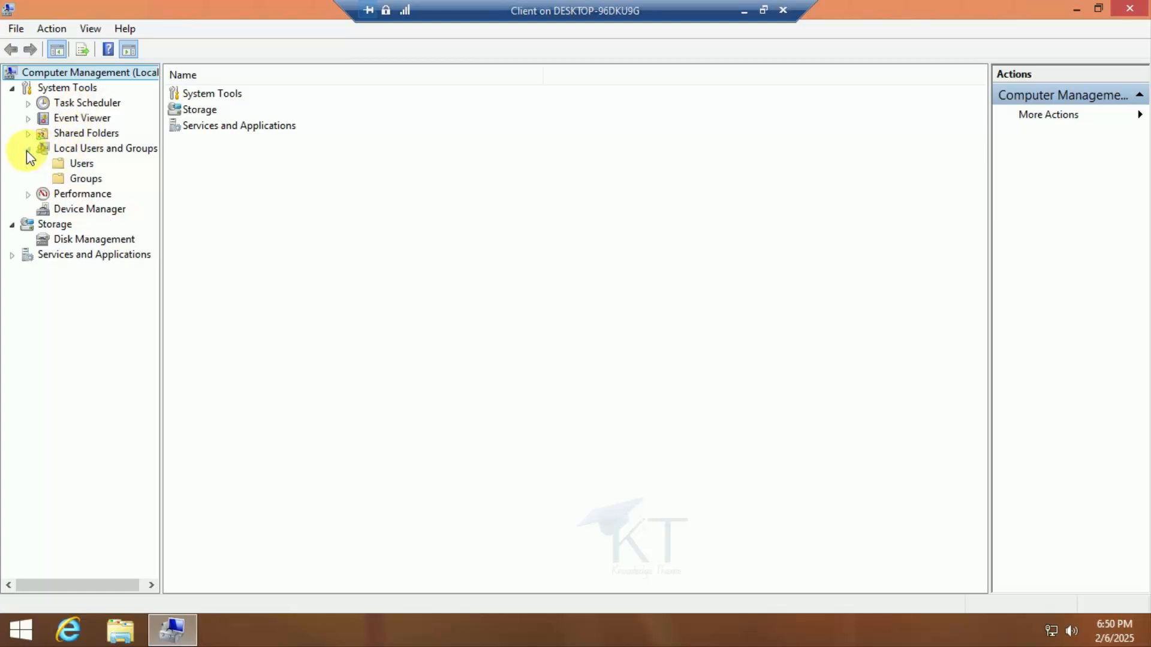
pyautogui.click(83, 164)
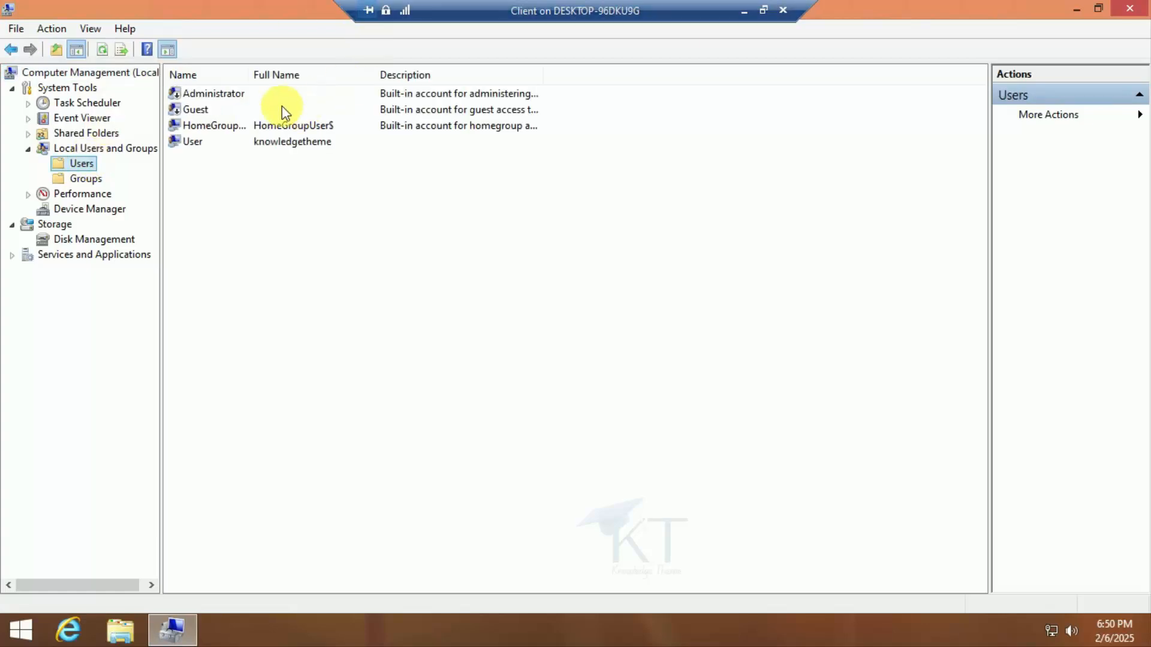
# Rename the local account User to knowledgetheme in the Users folder.
pyautogui.click(249, 142)
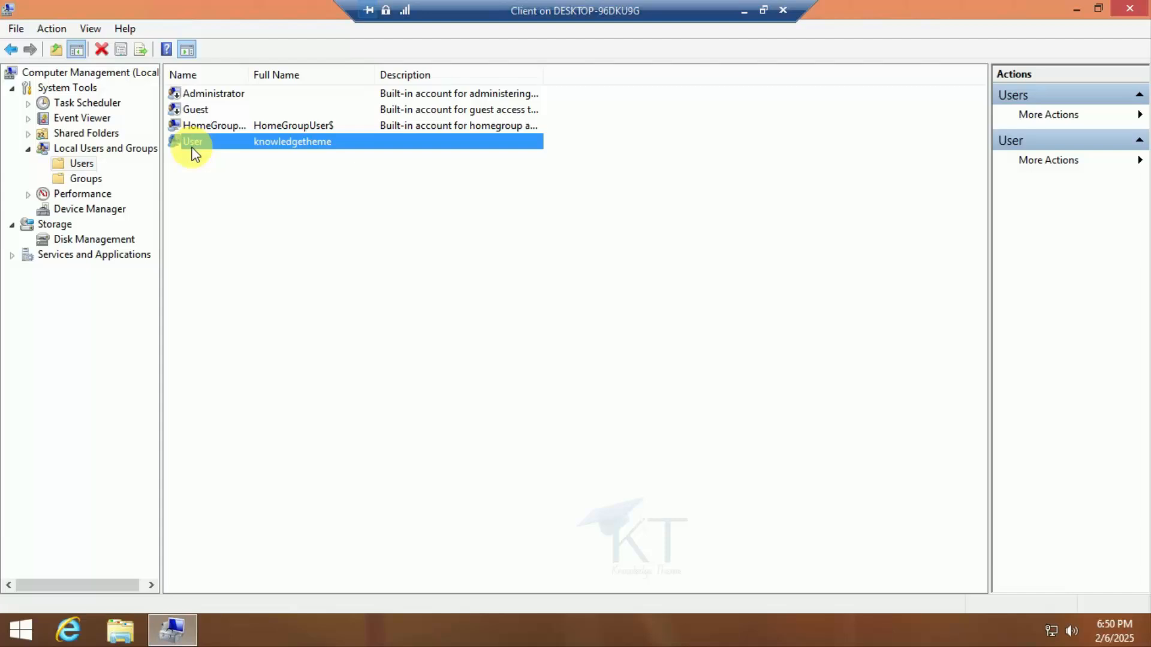
pyautogui.click(241, 180)
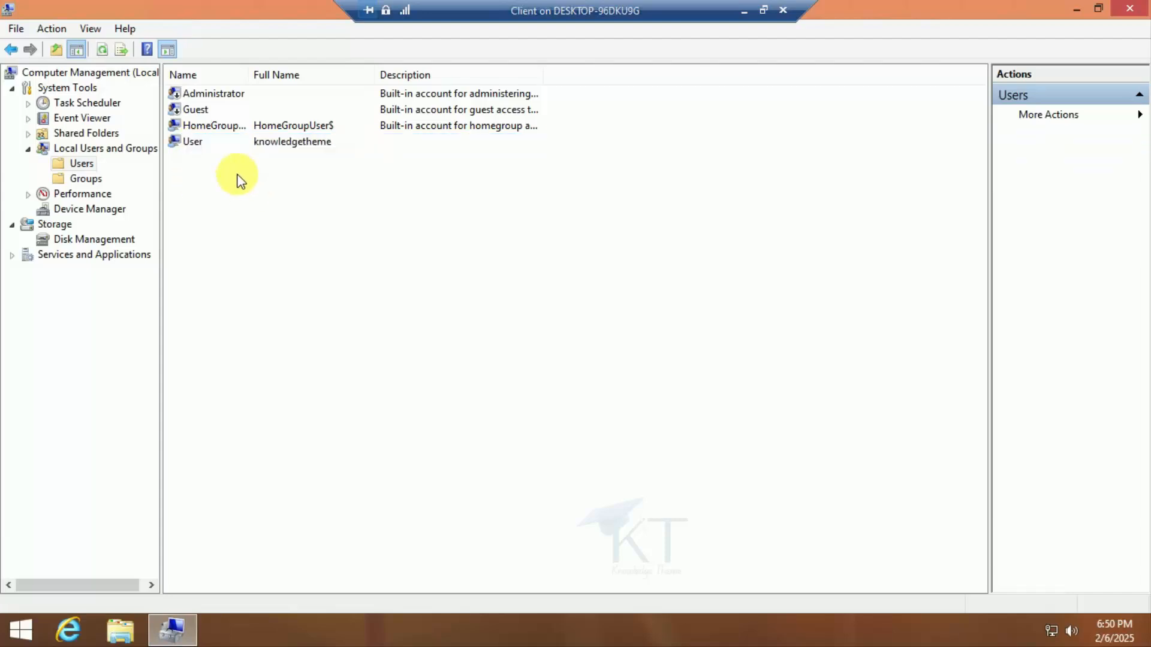
pyautogui.click(195, 148)
pyautogui.rightClick(198, 149)
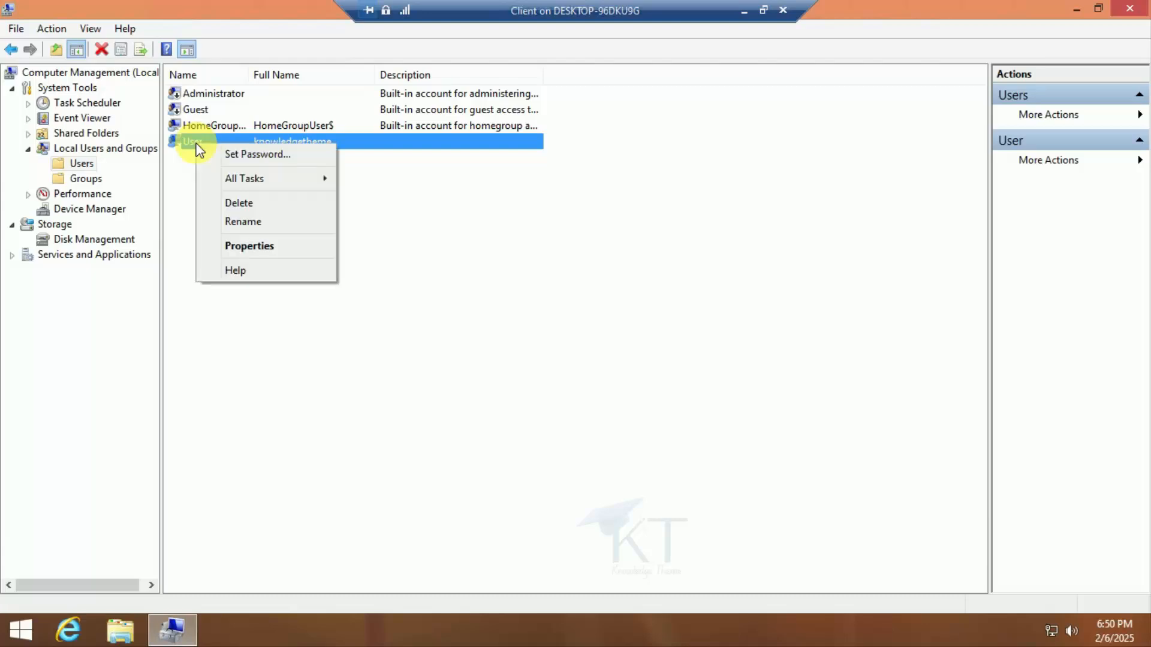
pyautogui.click(279, 222)
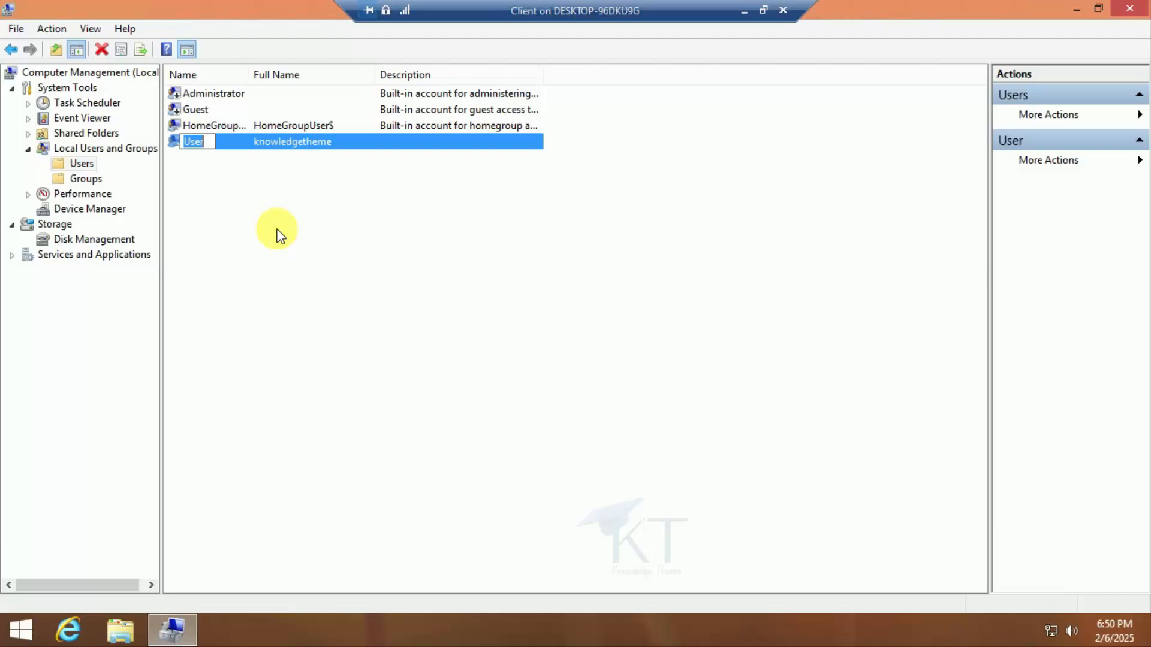
pyautogui.write('knowledg')
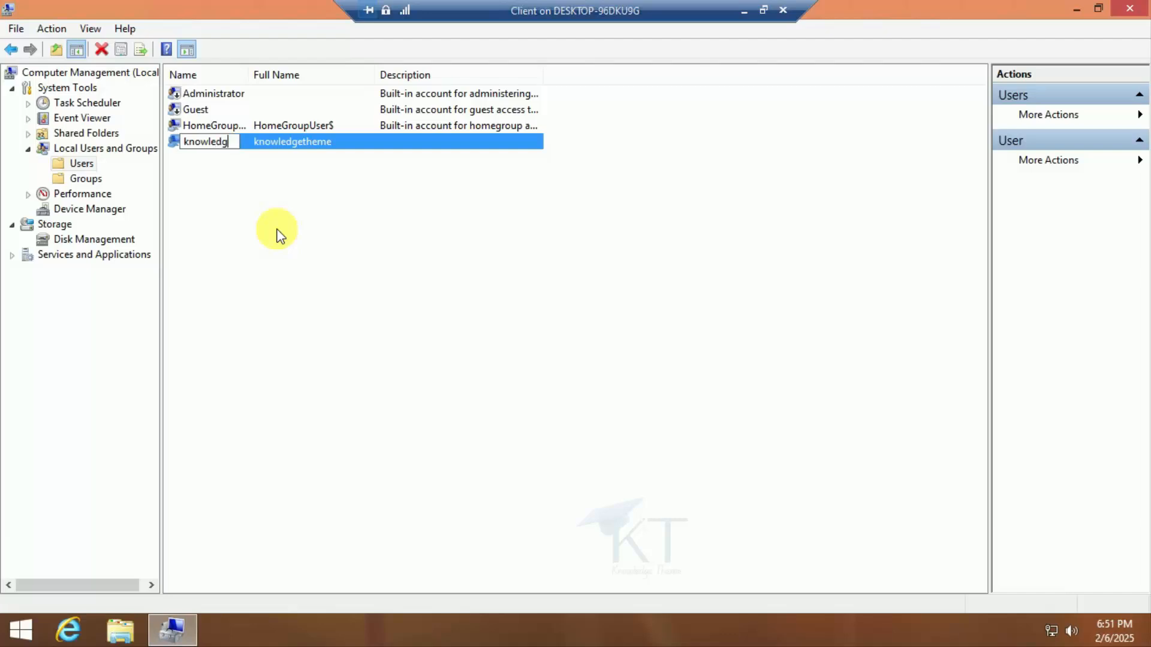
pyautogui.write('etheme')
pyautogui.press('Return')
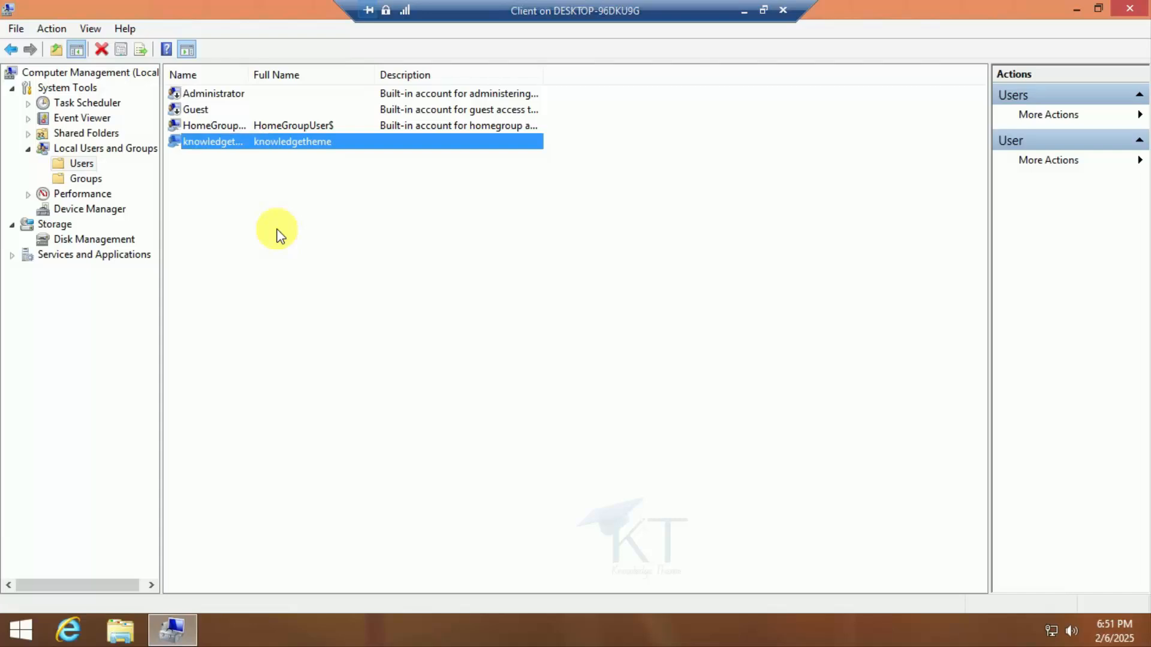
# Fit the Name column to the full user names, dismiss the download notice, and close Computer Management.
pyautogui.doubleClick(249, 74)
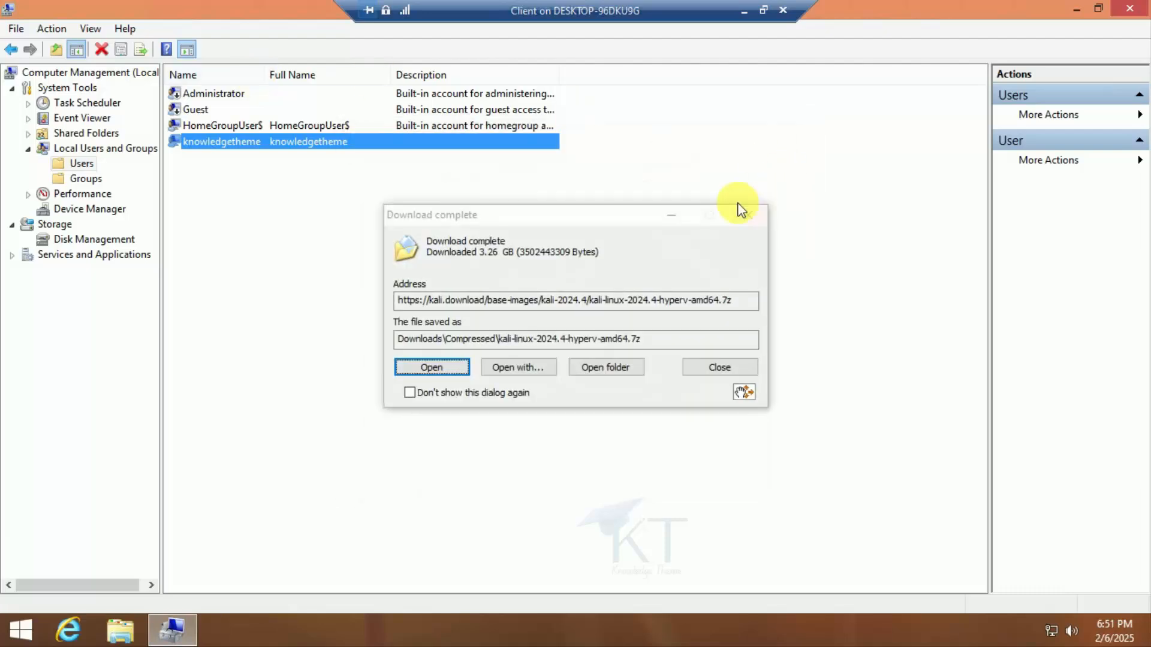
pyautogui.click(749, 214)
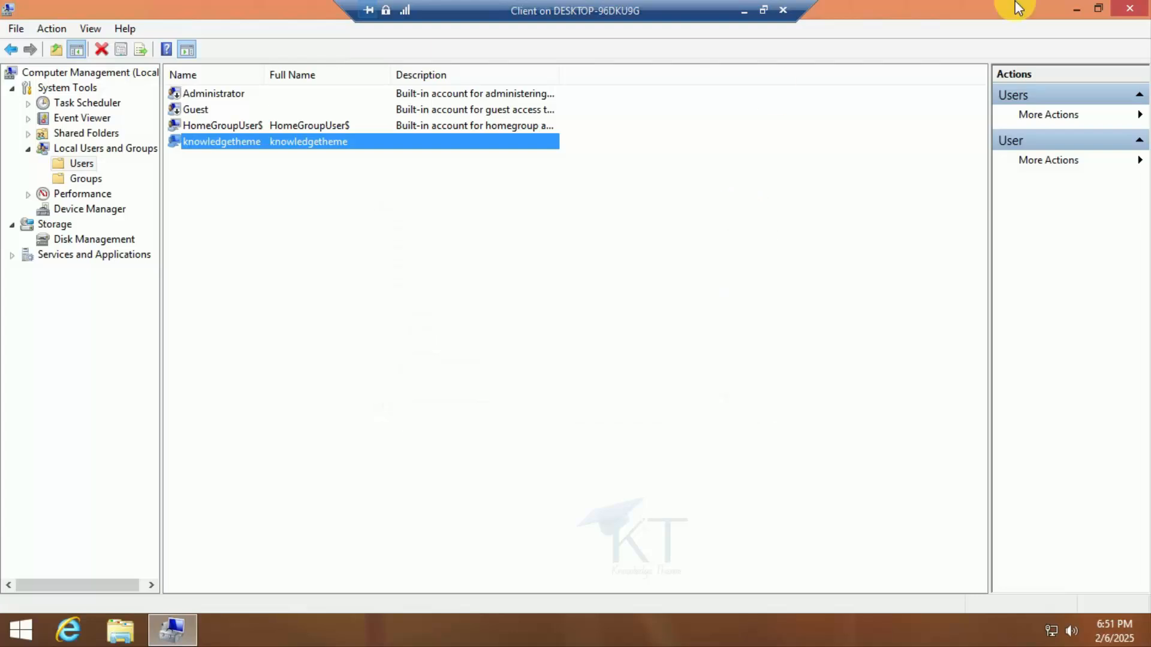
pyautogui.click(1137, 7)
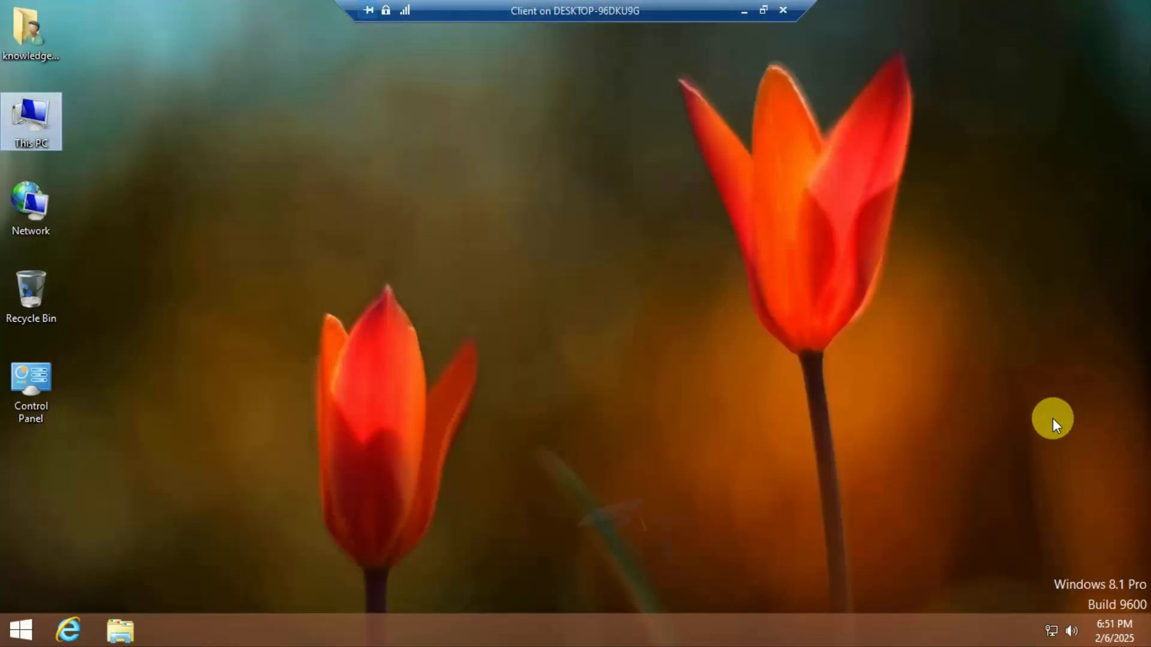
# Restart Windows in the Client virtual machine from the Shut Down Windows dialog.
pyautogui.hotkey('alt', 'F4')
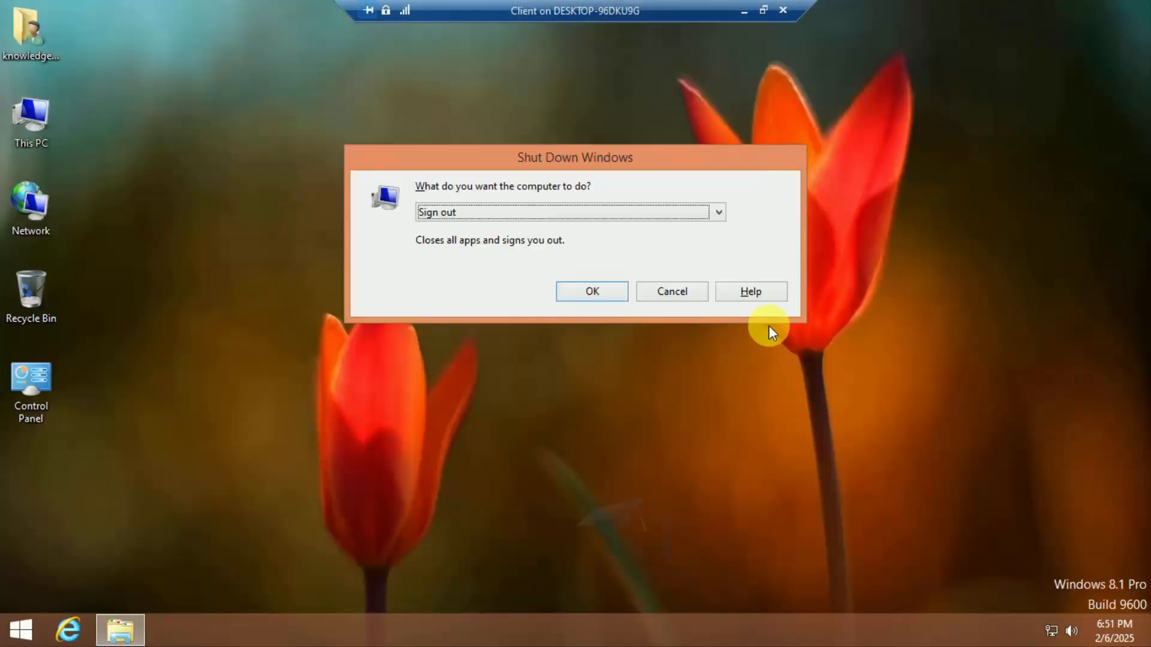
pyautogui.press('Down')
pyautogui.press('Down')
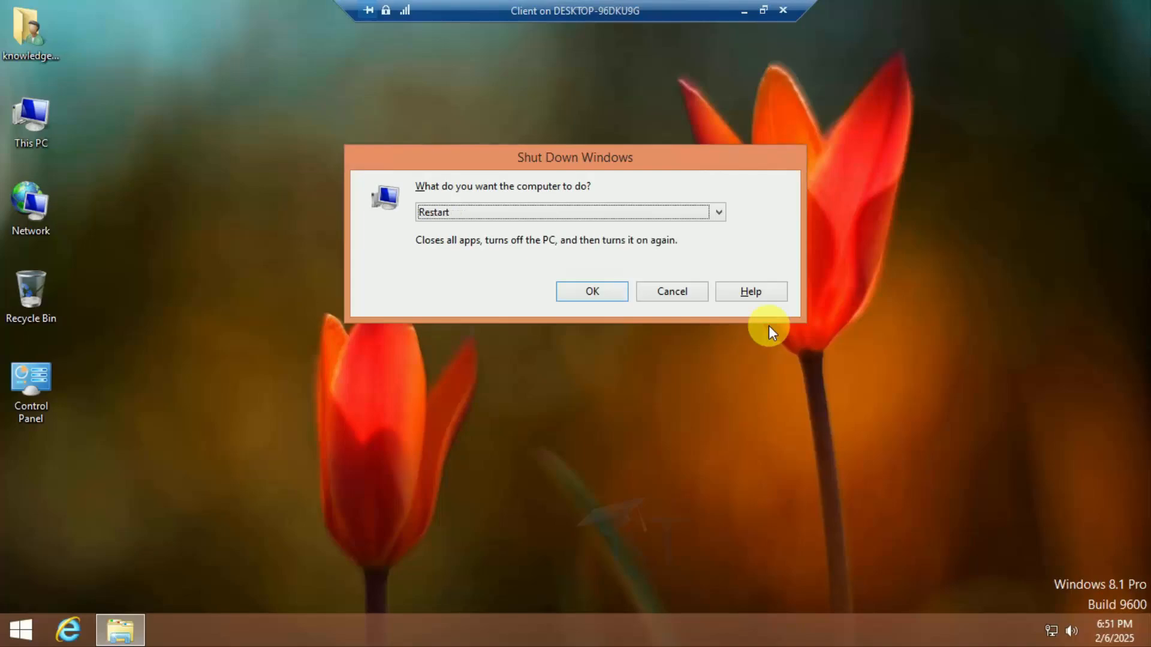
pyautogui.click(579, 290)
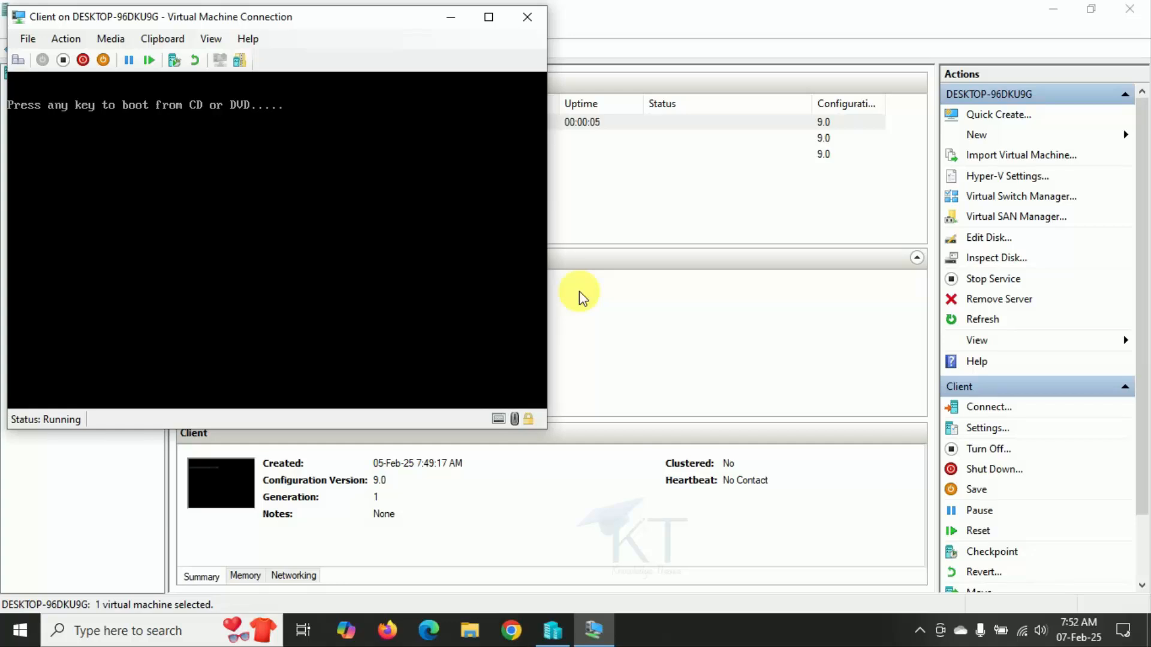
pyautogui.press('Return')
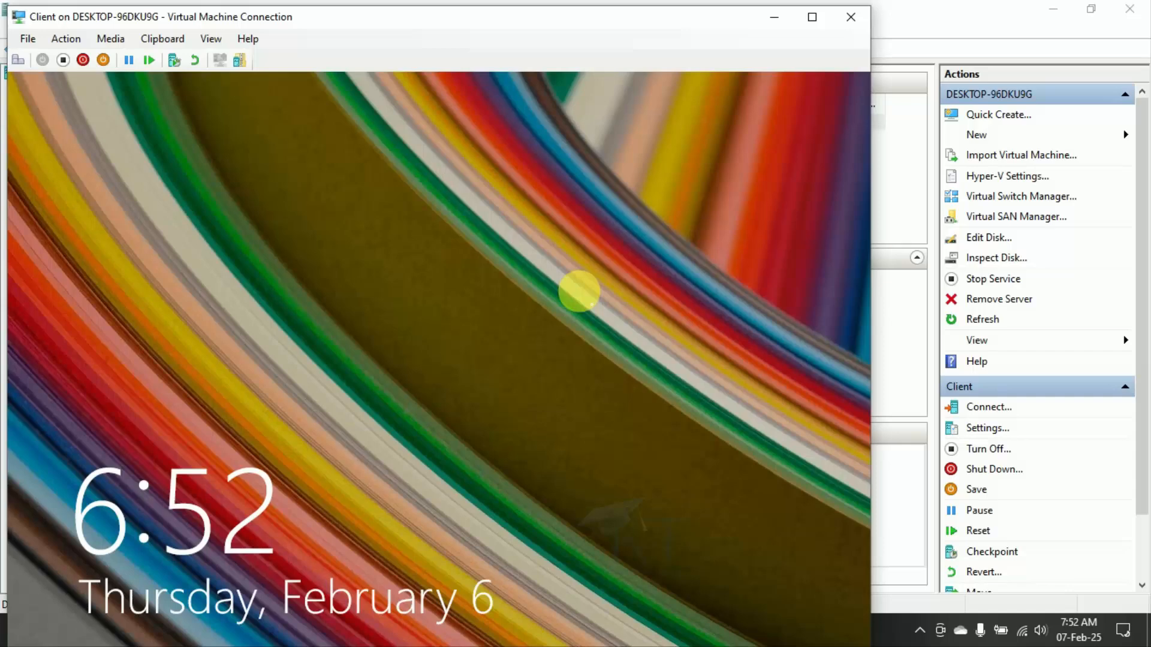
# Dismiss the Windows lock screen and show the Client virtual machine in full screen.
pyautogui.click(380, 142)
pyautogui.click(818, 18)
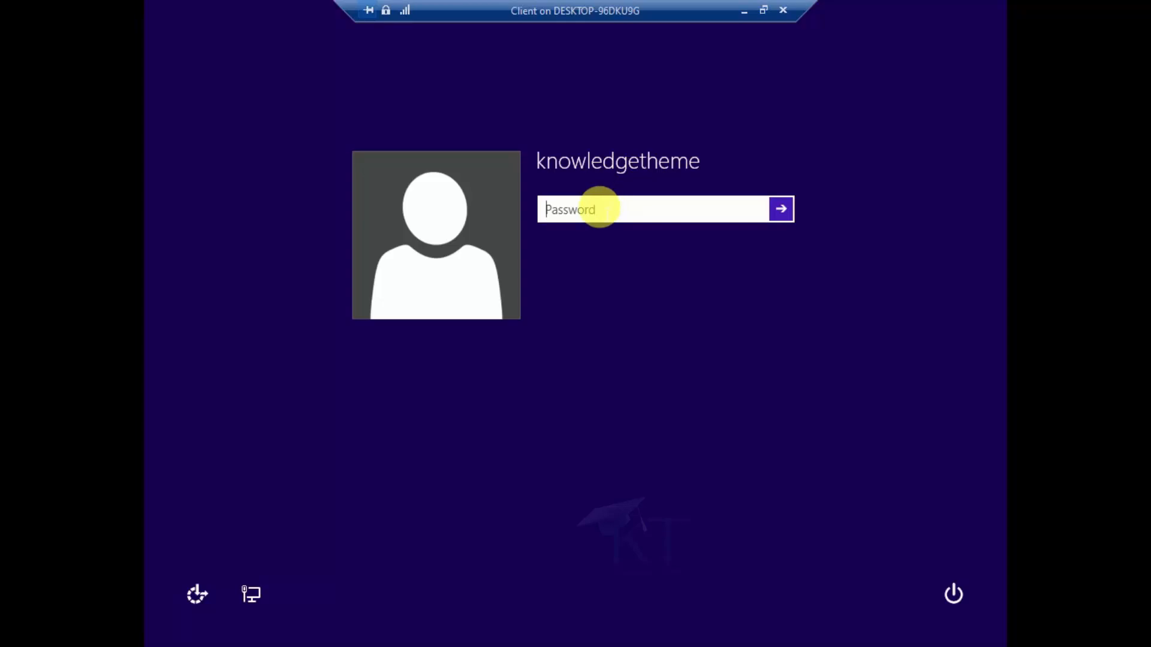
pyautogui.press('ctrl+alt+Pause')
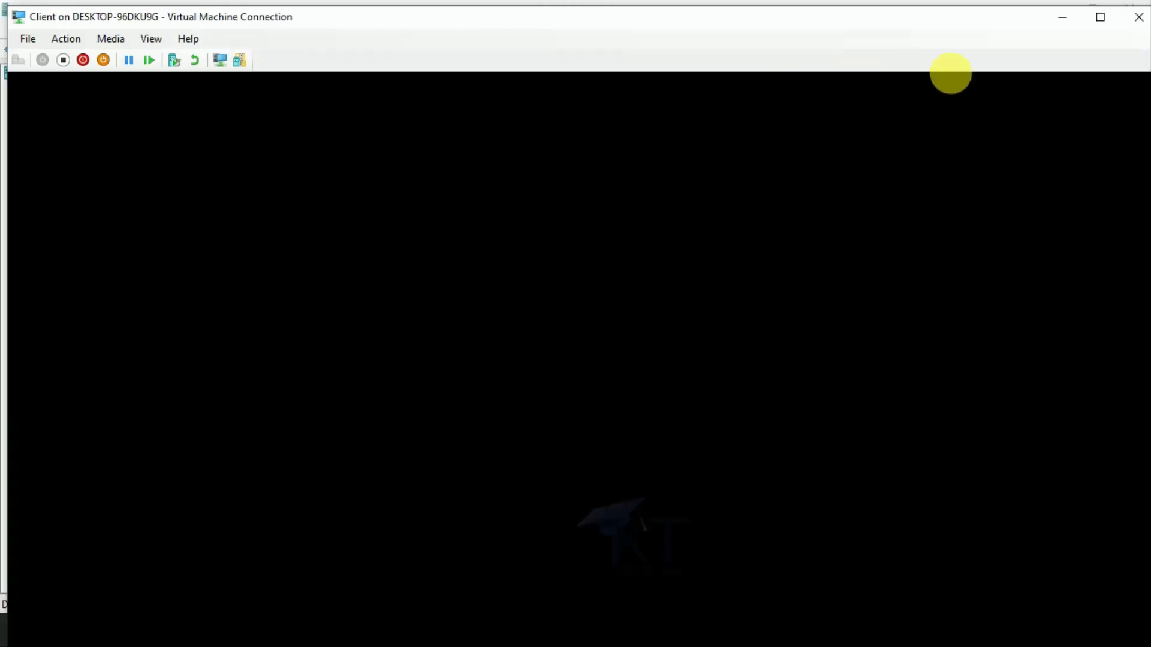
pyautogui.click(1095, 18)
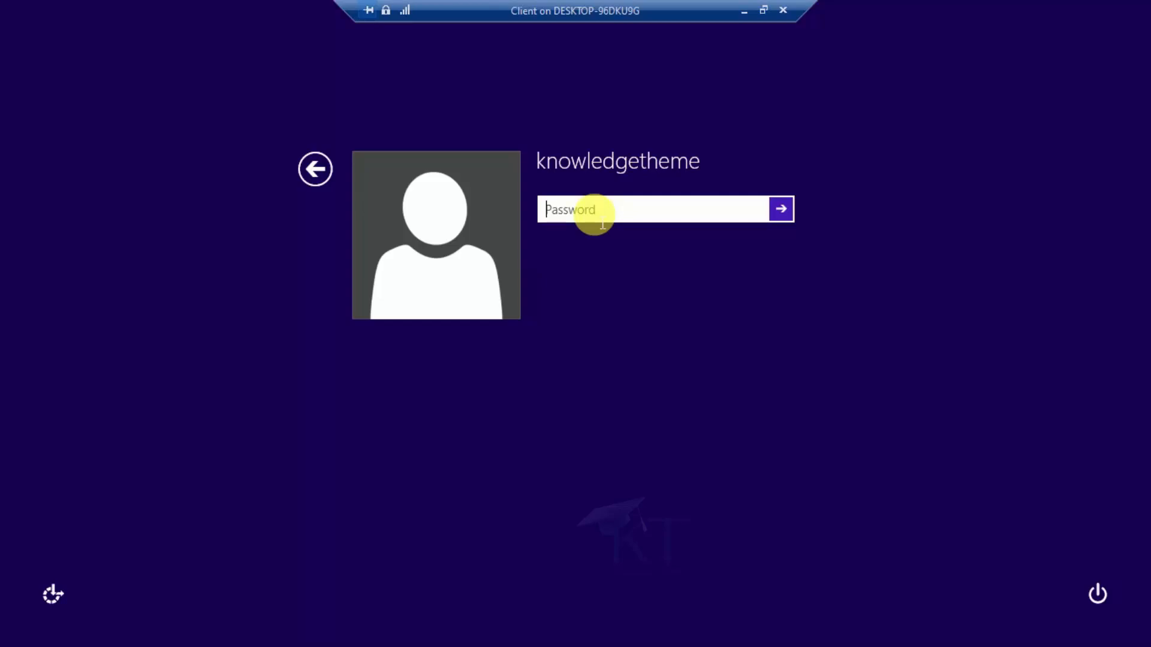
# Sign in to the knowledgetheme account with its password and go to the desktop.
pyautogui.write('*****')
pyautogui.press('Return')
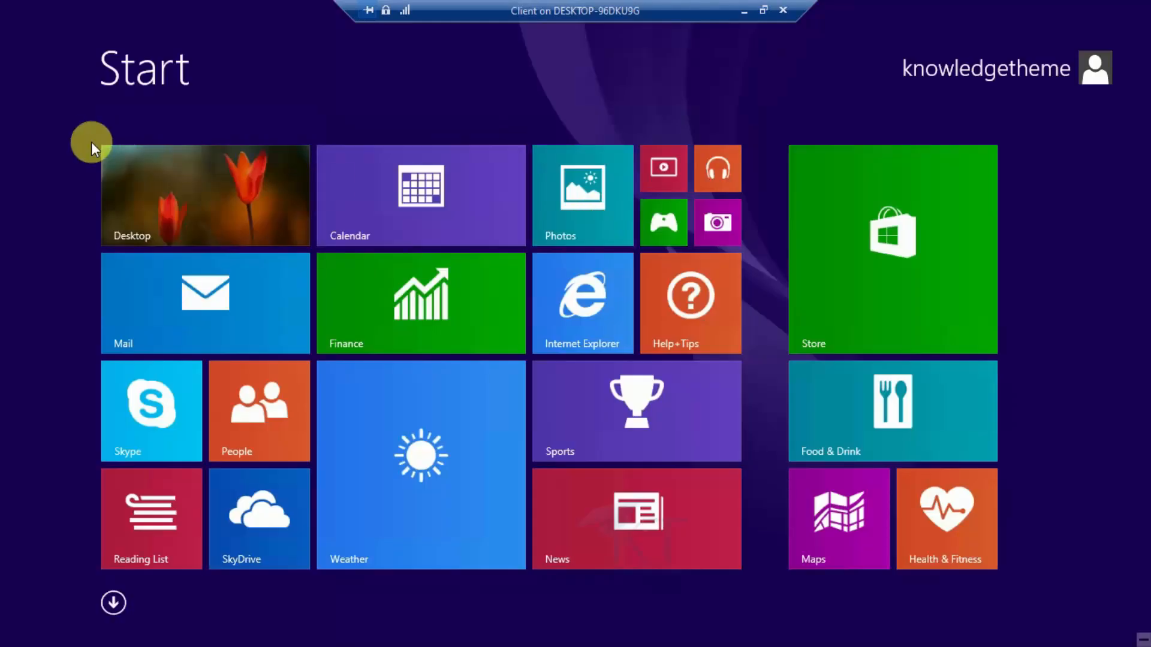
pyautogui.click(205, 192)
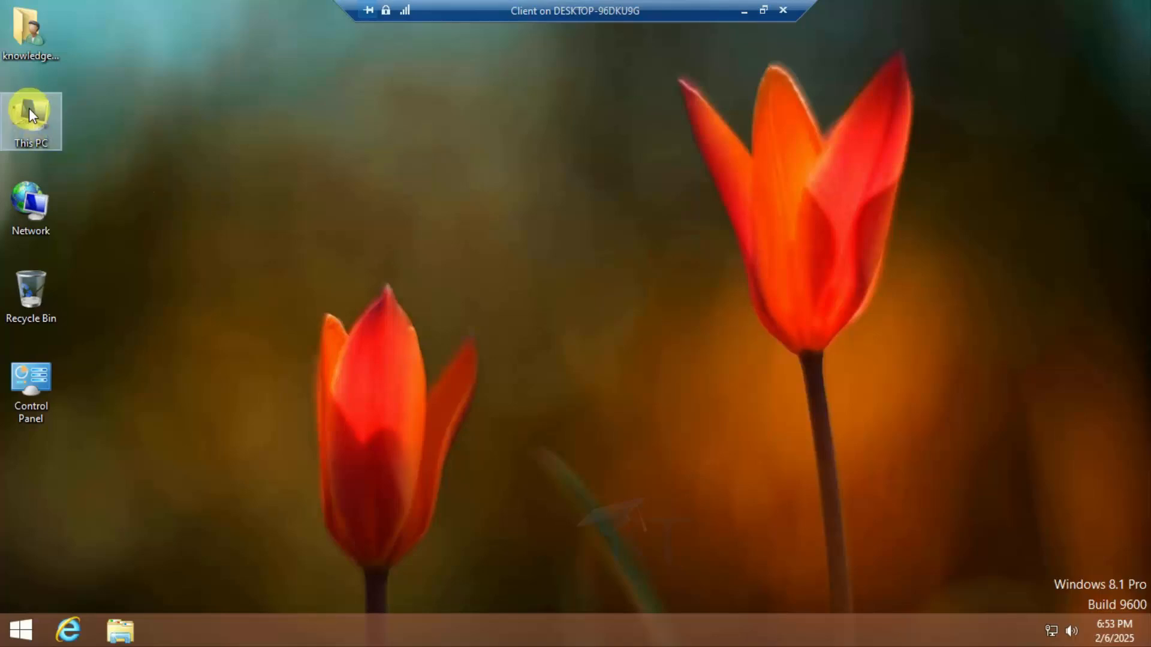
# Check the account names in the Users folder of Computer Management for This PC, maximize the window, and close it.
pyautogui.rightClick(29, 109)
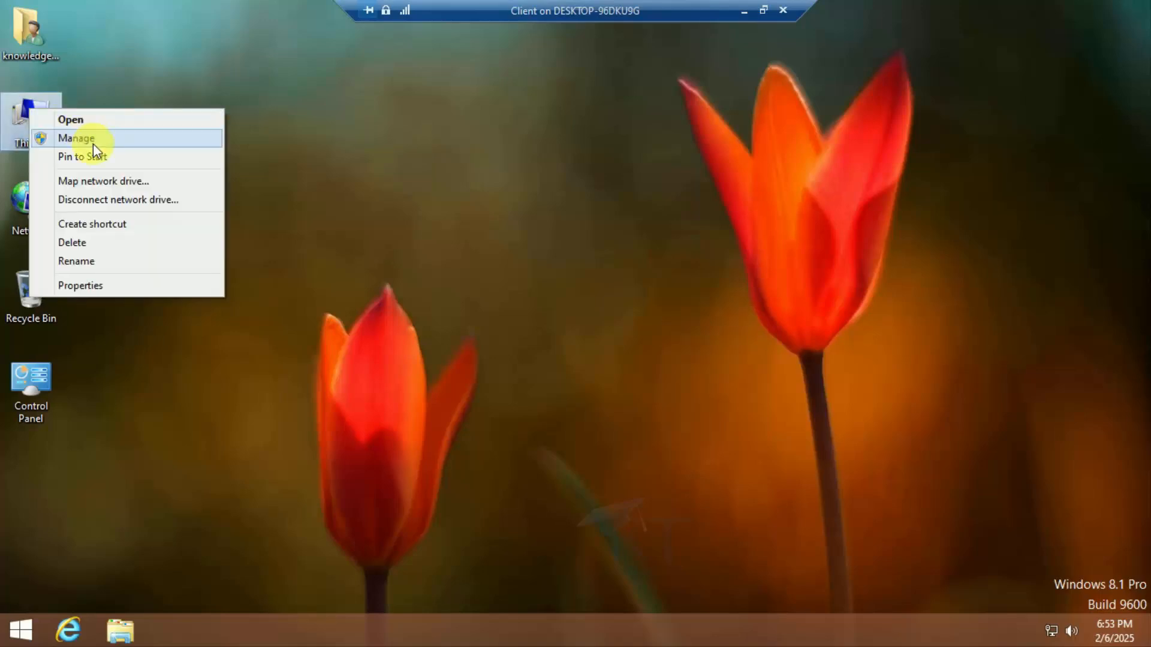
pyautogui.click(93, 143)
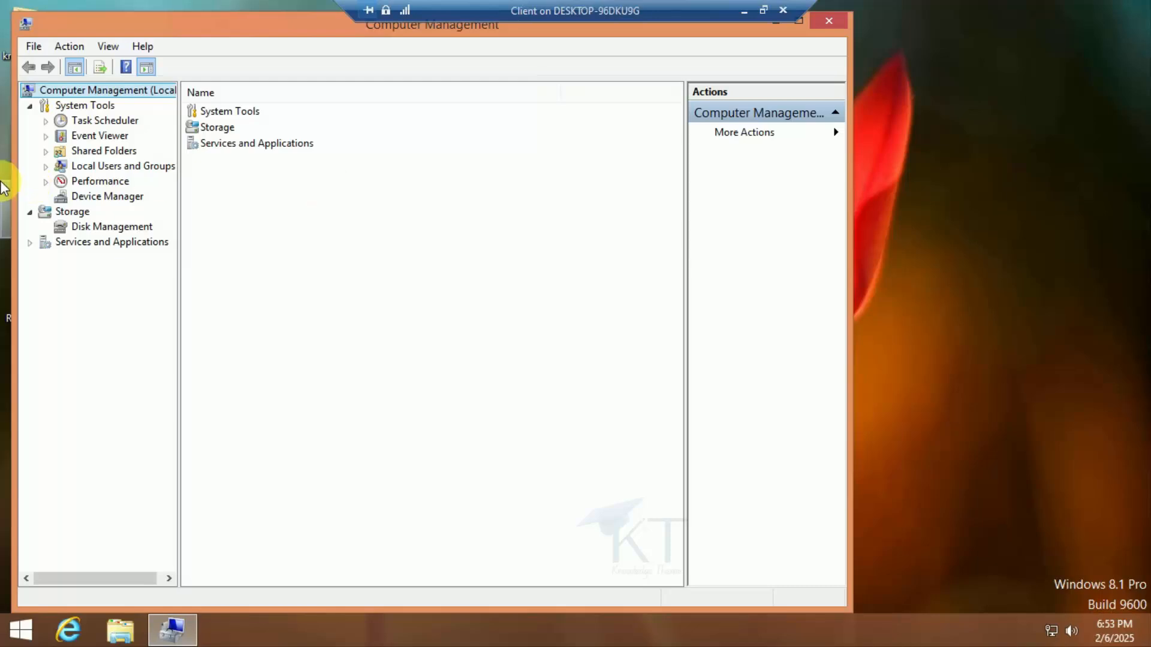
pyautogui.click(47, 167)
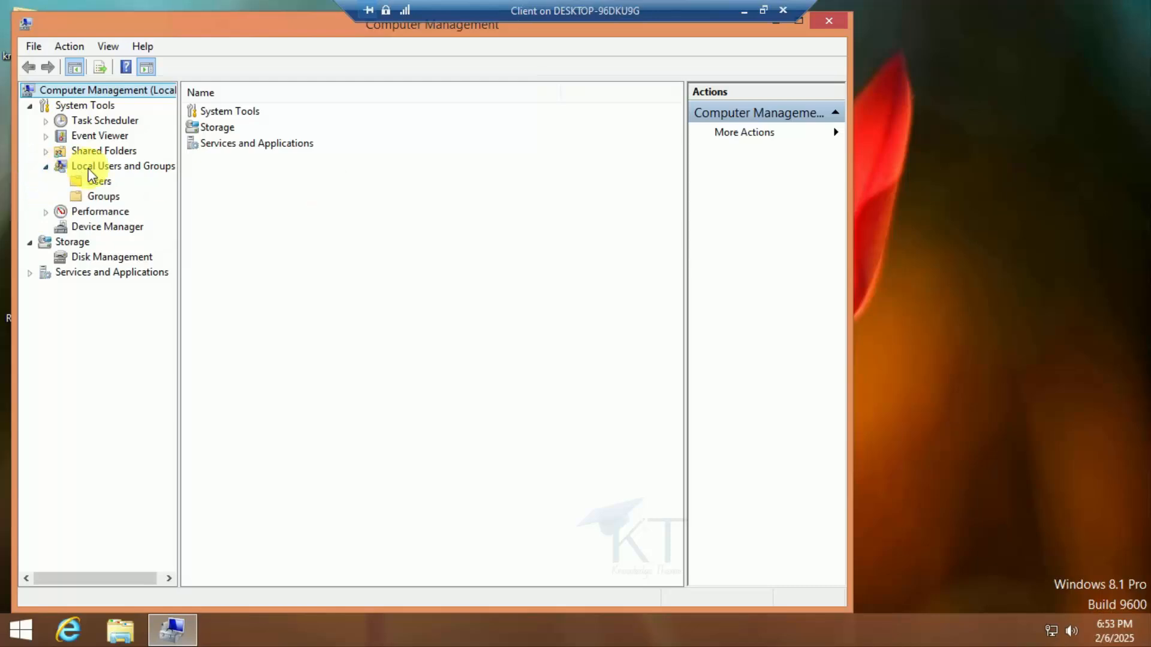
pyautogui.click(98, 182)
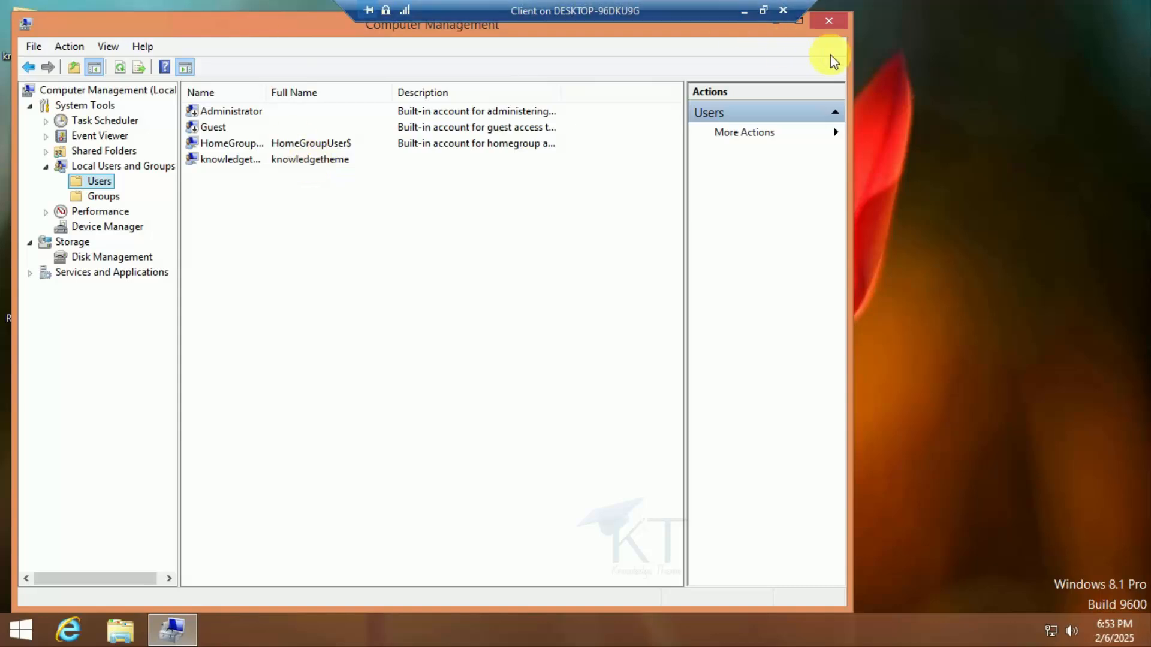
pyautogui.click(801, 22)
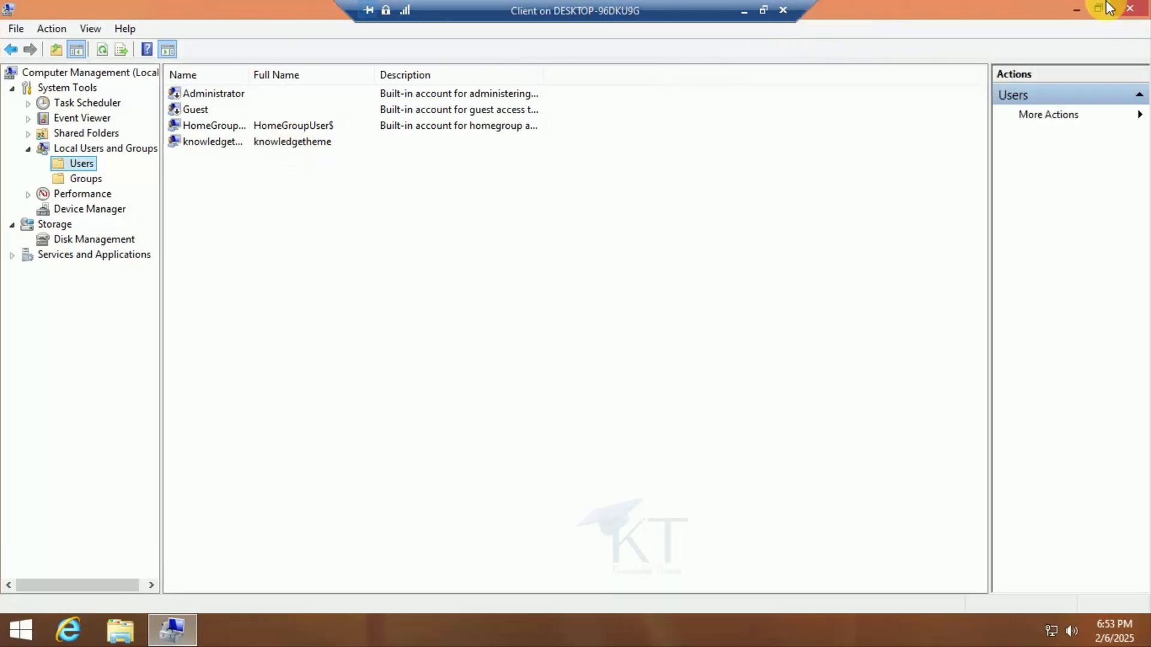
pyautogui.click(1141, 8)
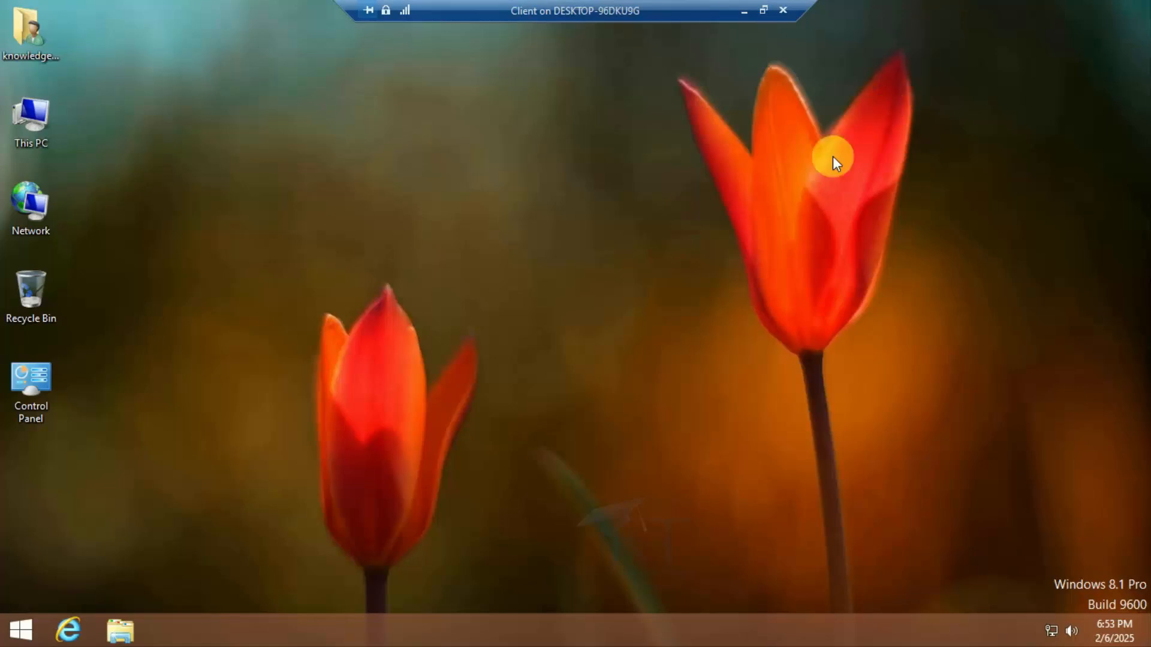
# Open the Windows power options from the Settings charm and choose a power action.
pyautogui.moveTo(1148, 4)
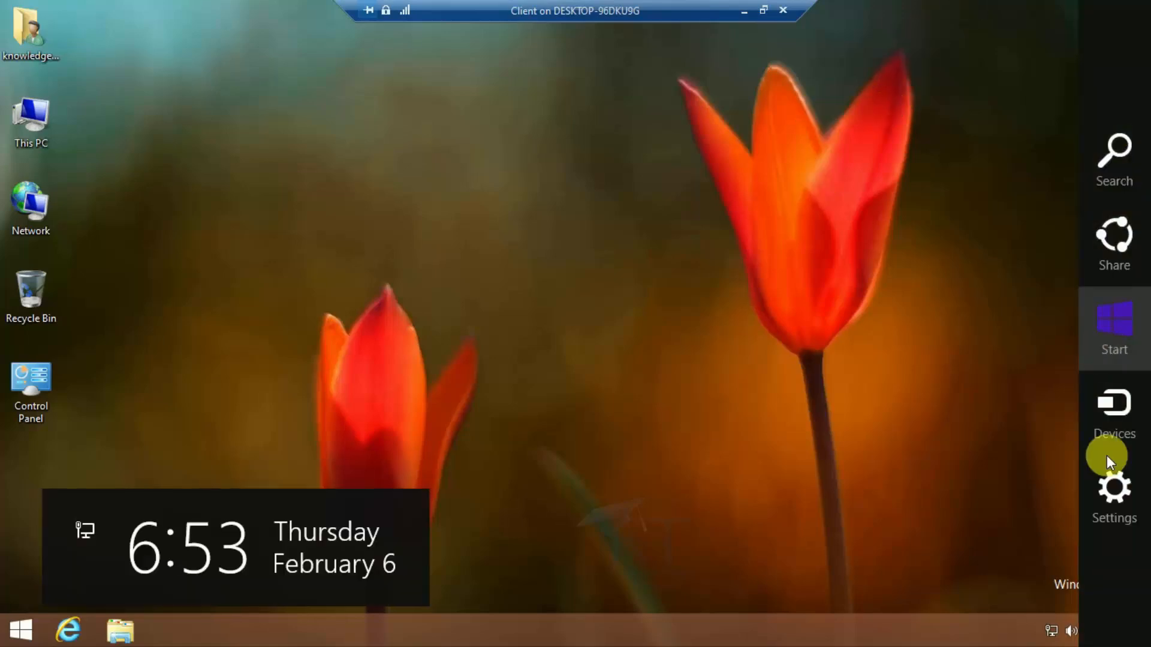
pyautogui.click(1110, 517)
pyautogui.click(1009, 531)
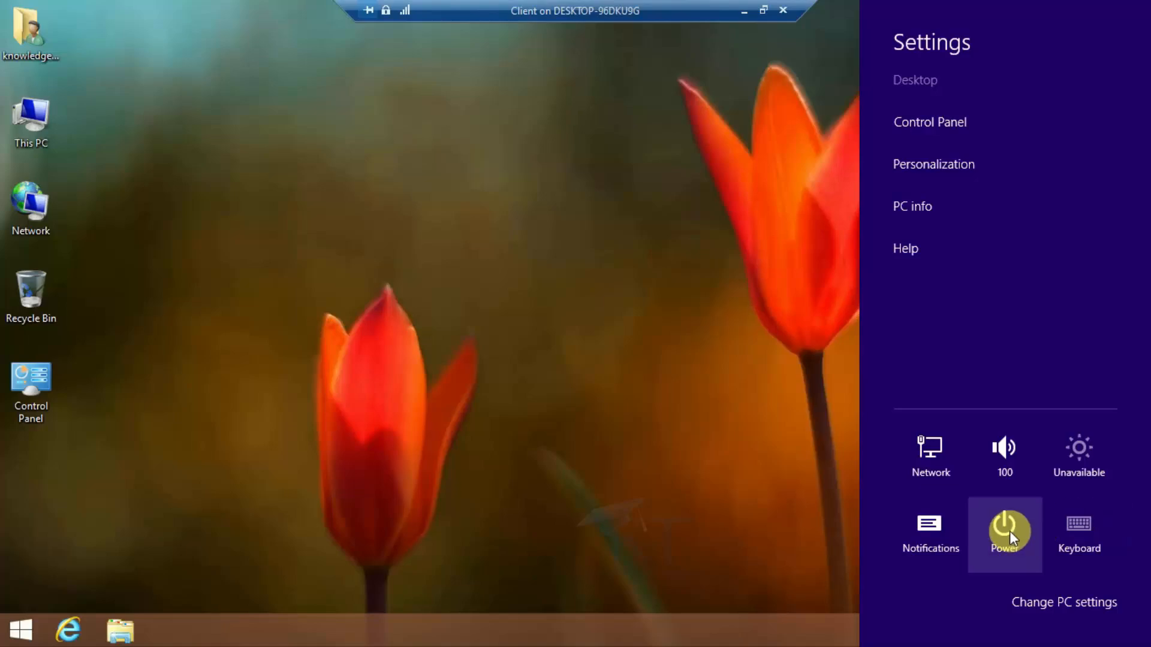
pyautogui.click(993, 446)
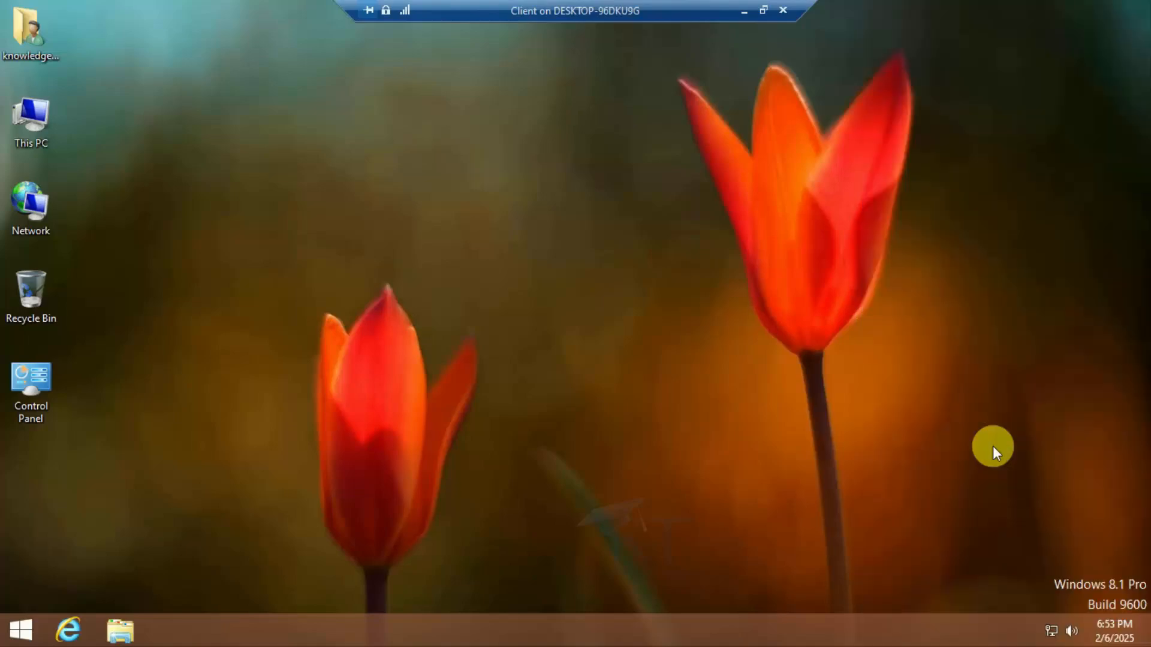